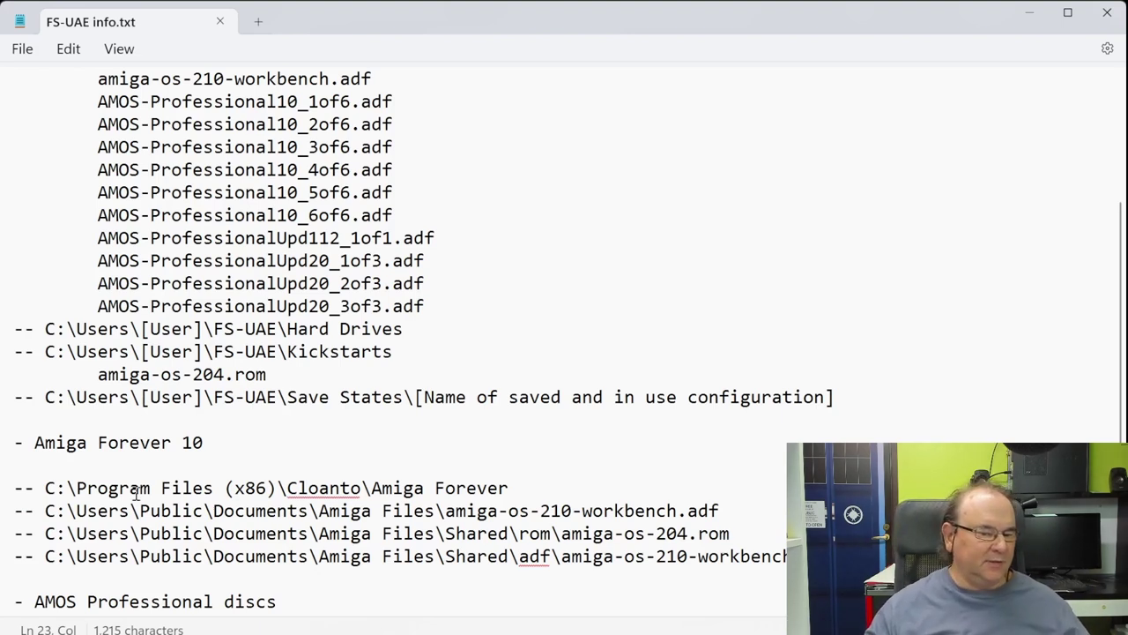
Step: Scroll through the FS-UAE info.txt notes on file locations in Notepad
{"action": "scroll", "coordinate": [388, 491], "scroll_direction": "down", "scroll_amount": 3}
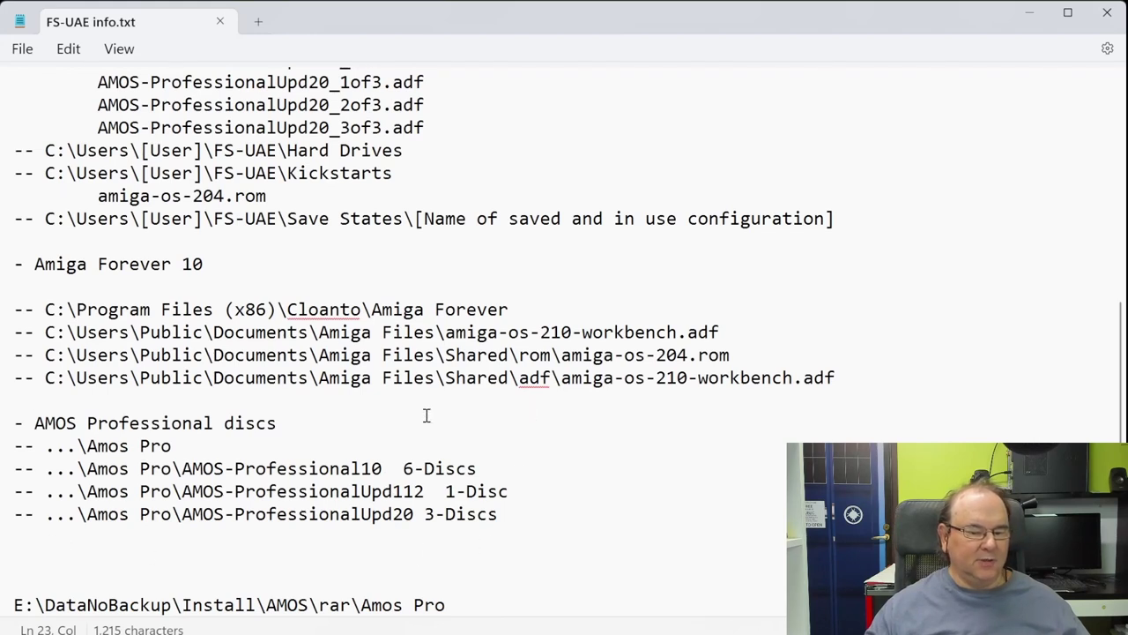
{"action": "scroll", "coordinate": [428, 415], "scroll_direction": "up", "scroll_amount": 1}
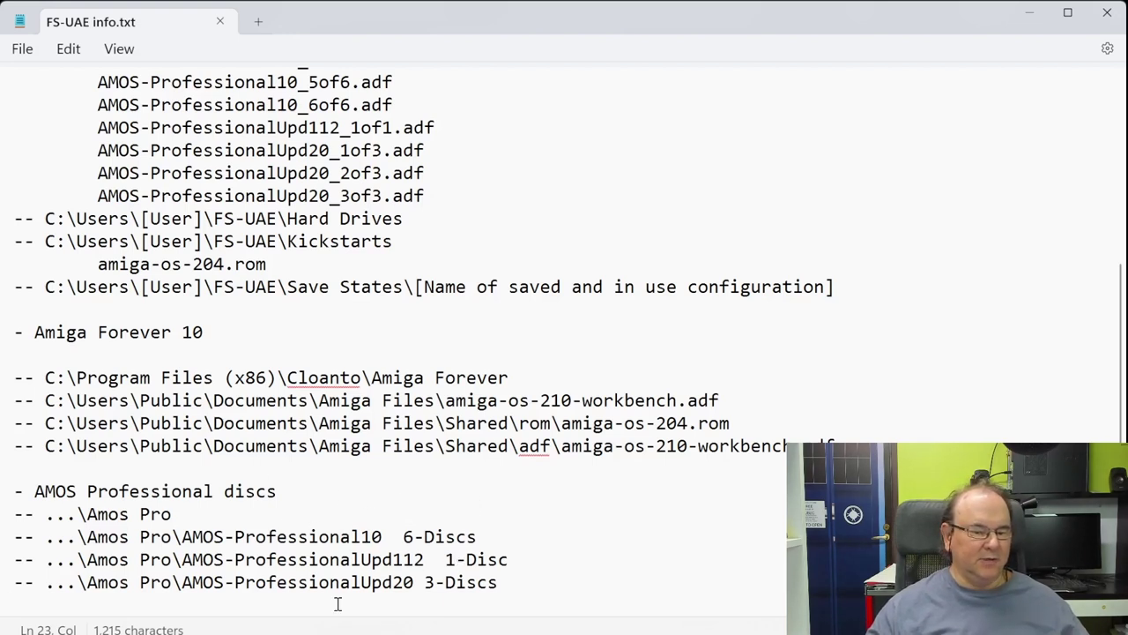
{"action": "scroll", "coordinate": [336, 326], "scroll_direction": "up", "scroll_amount": 3}
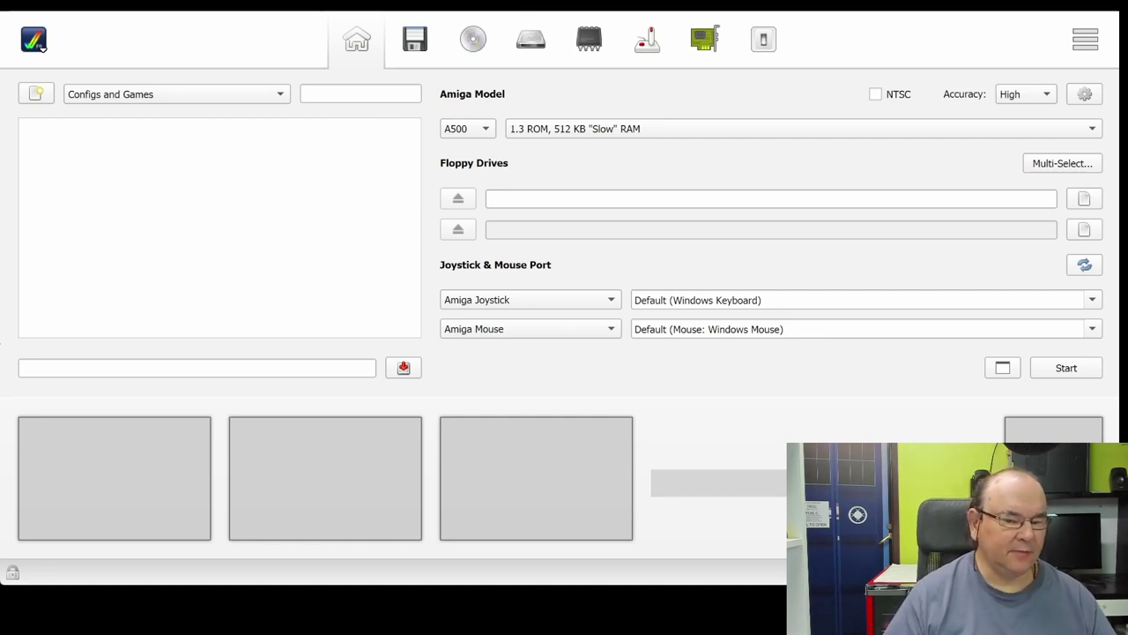
Step: Name the new launcher configuration 'AMOS Pro' and save it
{"action": "left_click", "coordinate": [73, 365]}
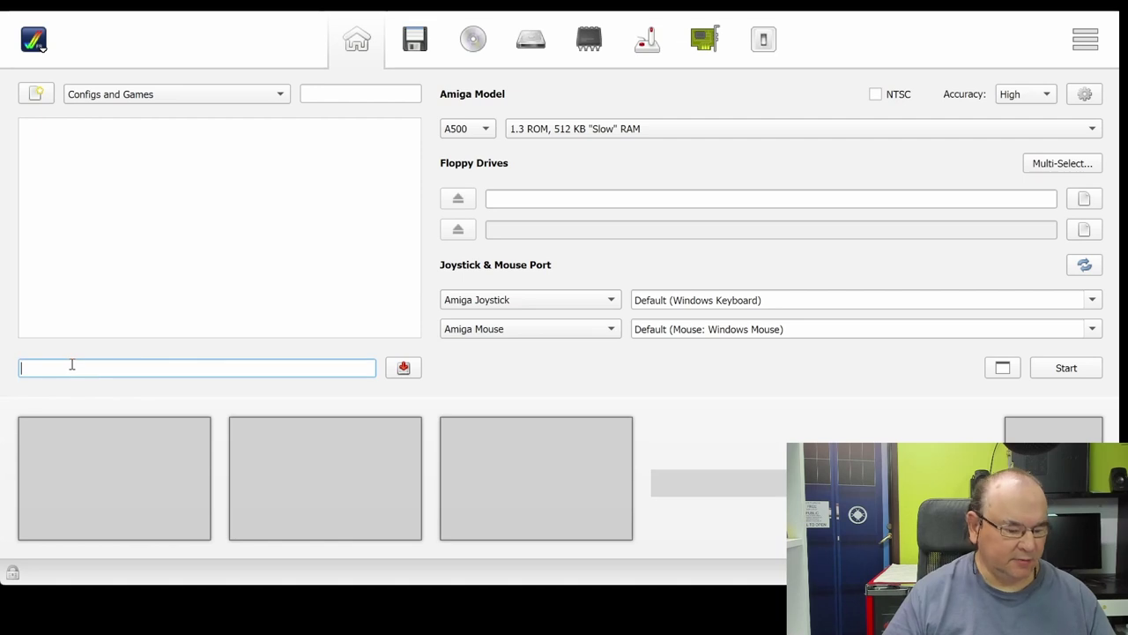
{"action": "type", "text": "AMO"}
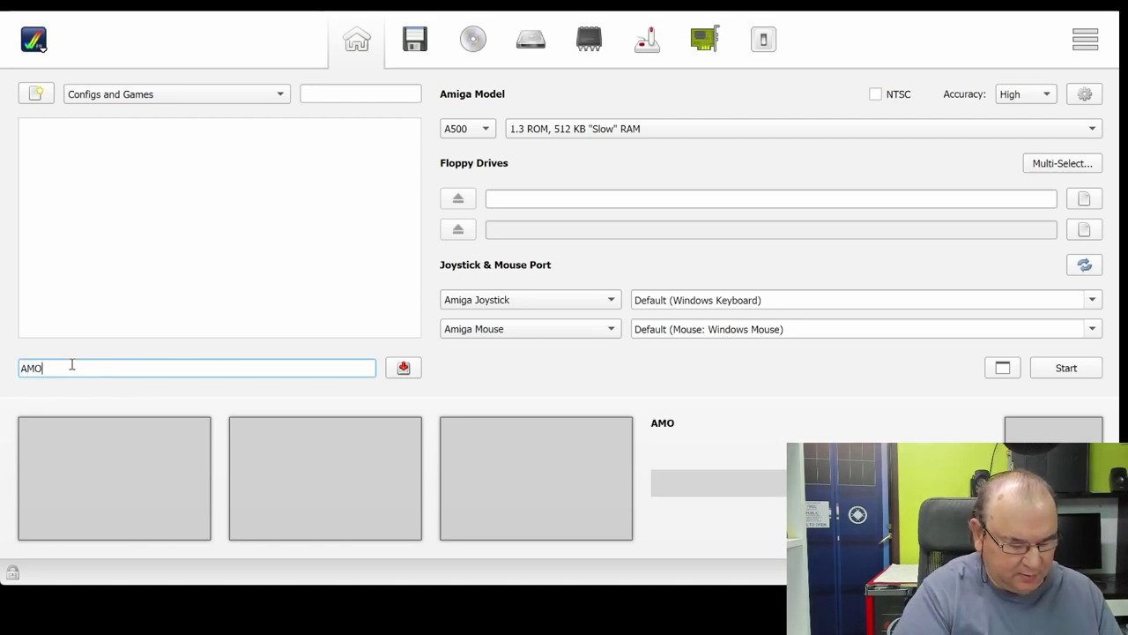
{"action": "type", "text": "S P"}
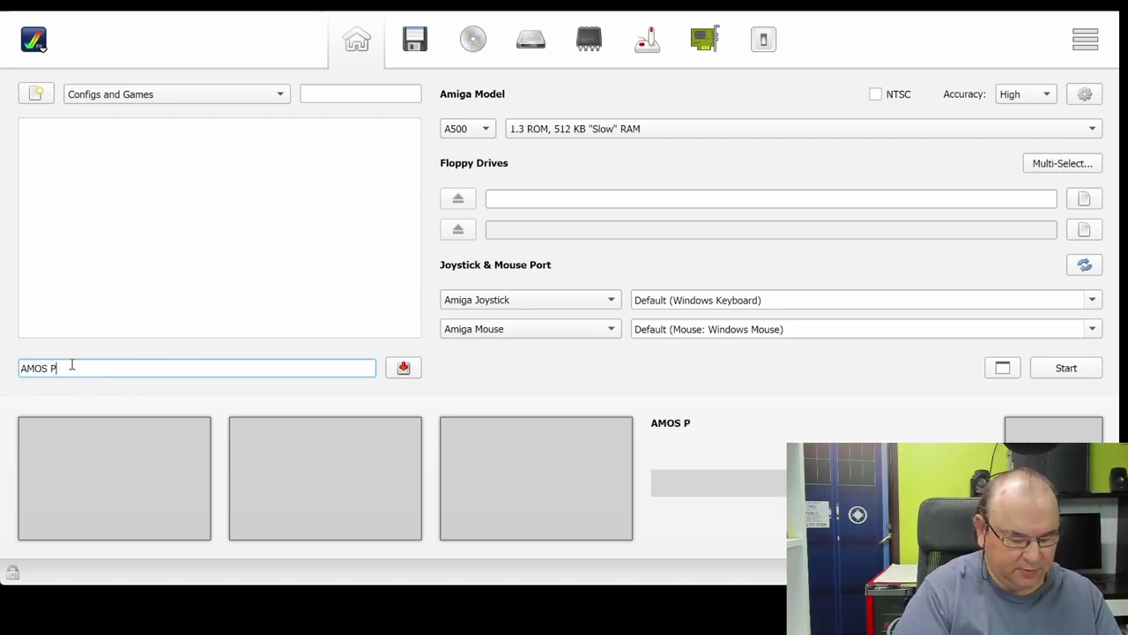
{"action": "type", "text": "ro"}
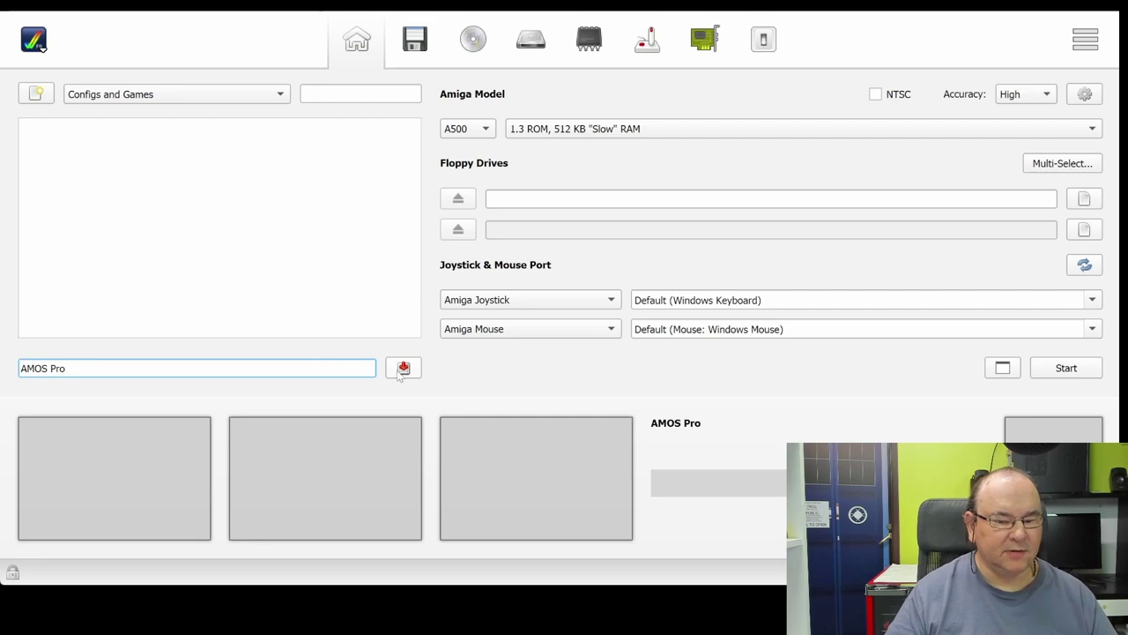
{"action": "left_click", "coordinate": [403, 368]}
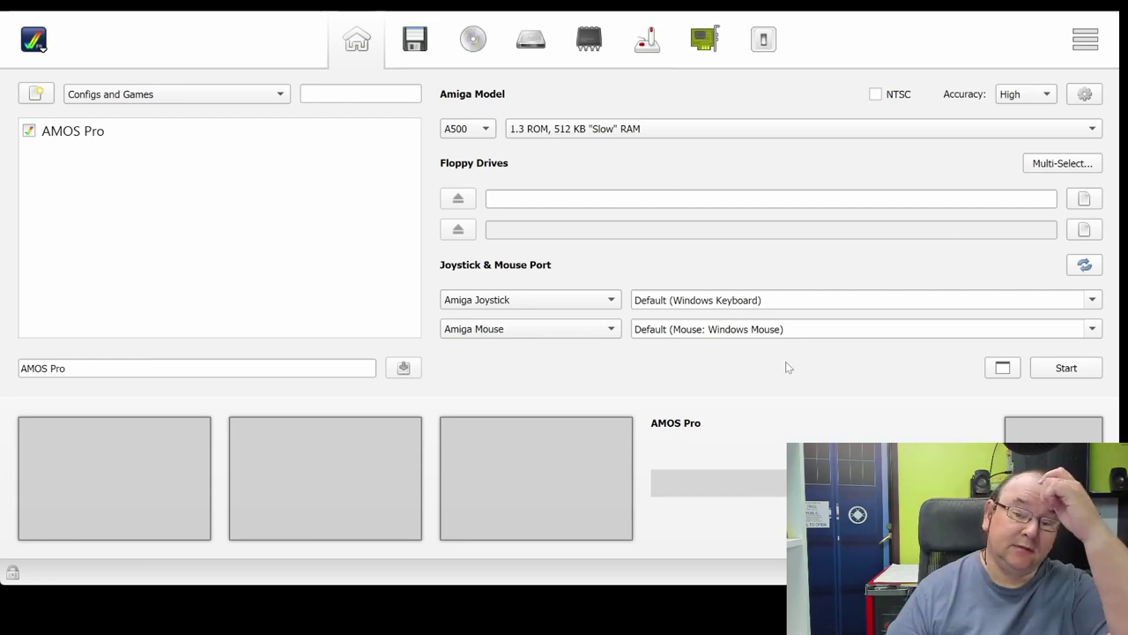
Step: Set the floppy Drive Count to 2 and add the AMOS disk images to the Media Swap List
{"action": "left_click", "coordinate": [428, 47]}
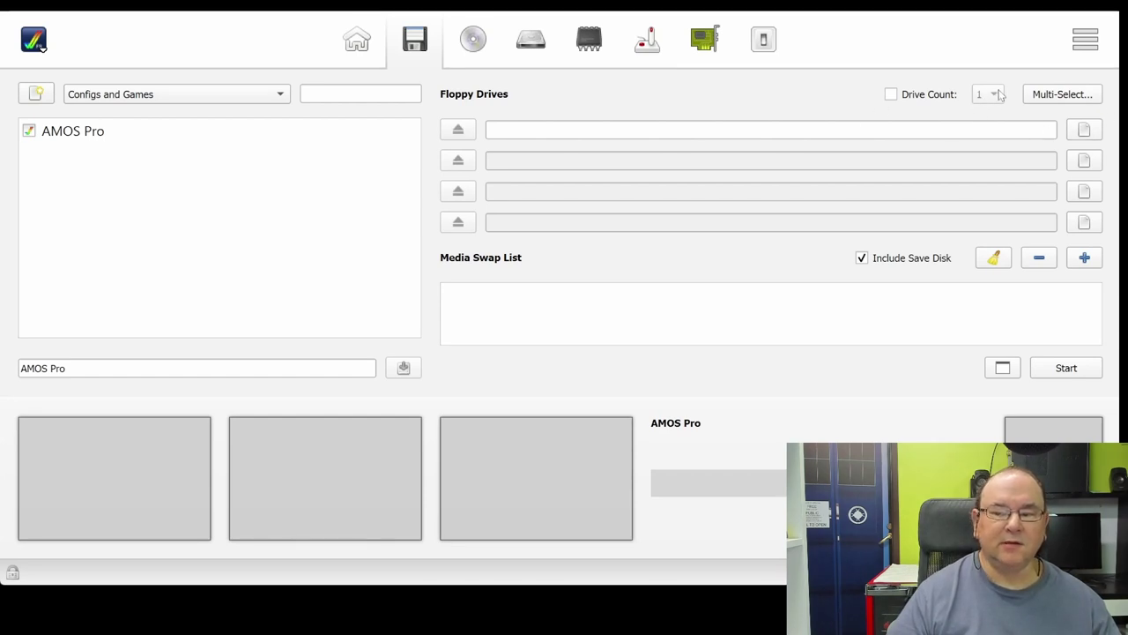
{"action": "left_click", "coordinate": [892, 96]}
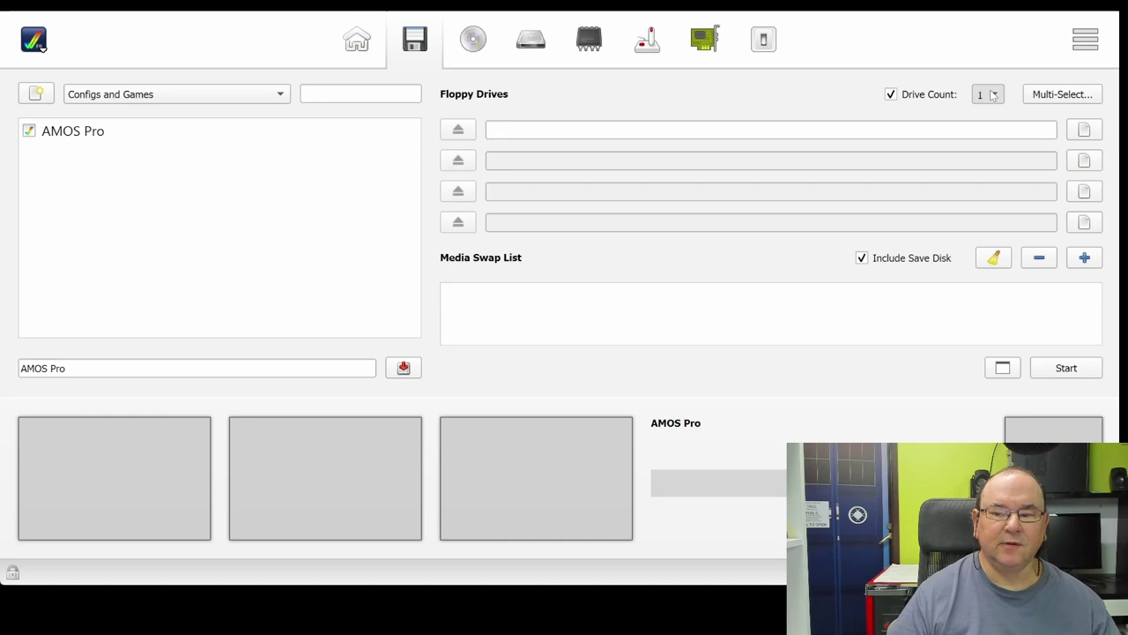
{"action": "left_click", "coordinate": [993, 95]}
{"action": "left_click", "coordinate": [981, 121]}
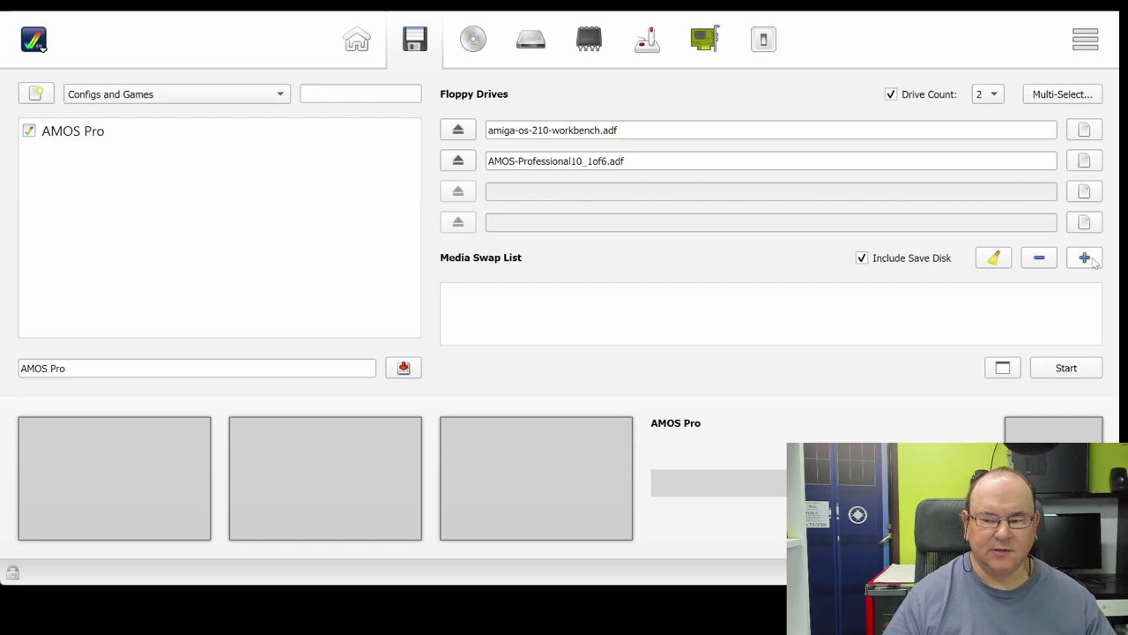
{"action": "left_click", "coordinate": [1085, 257]}
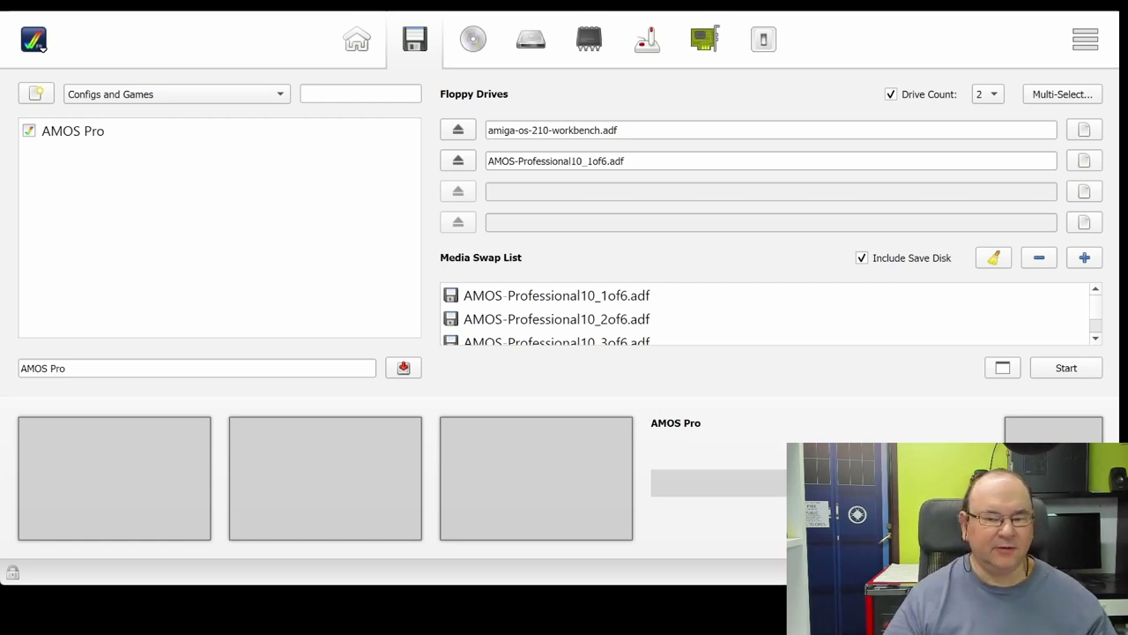
Step: Move past the CD-ROM settings to the Hard Drives settings page
{"action": "left_click", "coordinate": [473, 41]}
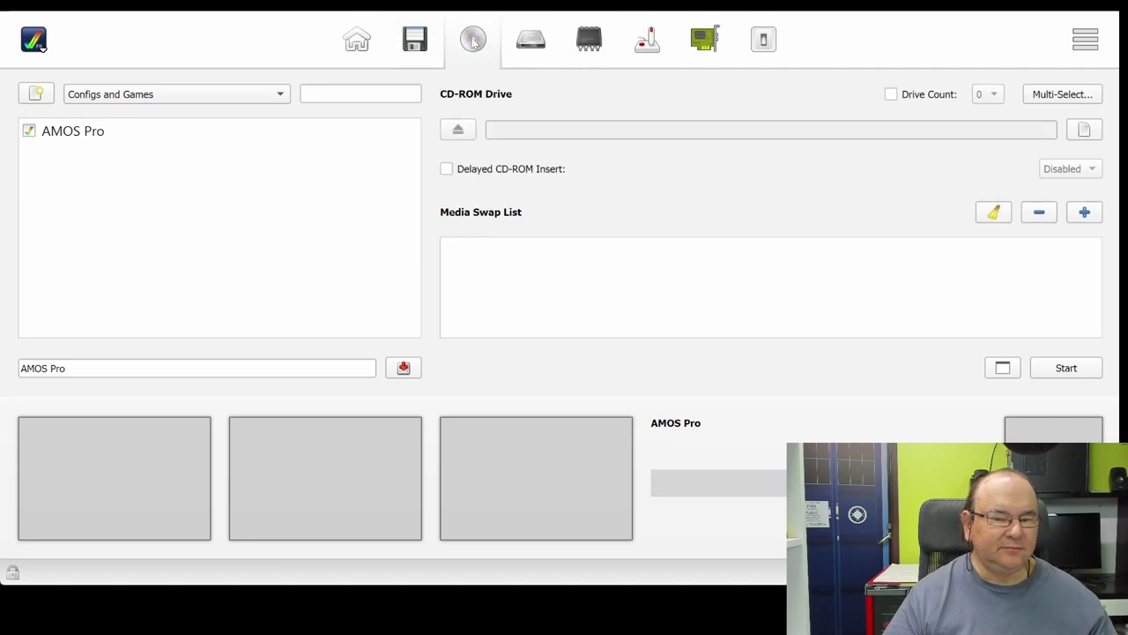
{"action": "left_click", "coordinate": [531, 46]}
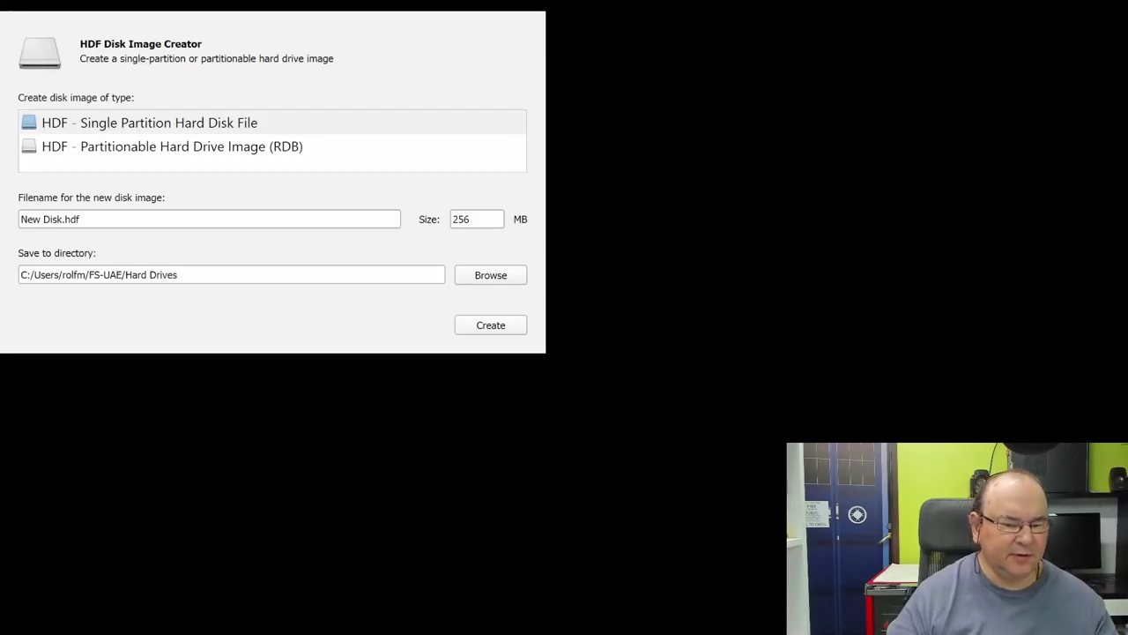
Step: Create a 15 MB single-partition image named AROS Pro.hdf, then close the HDF creator
{"action": "left_click", "coordinate": [279, 216]}
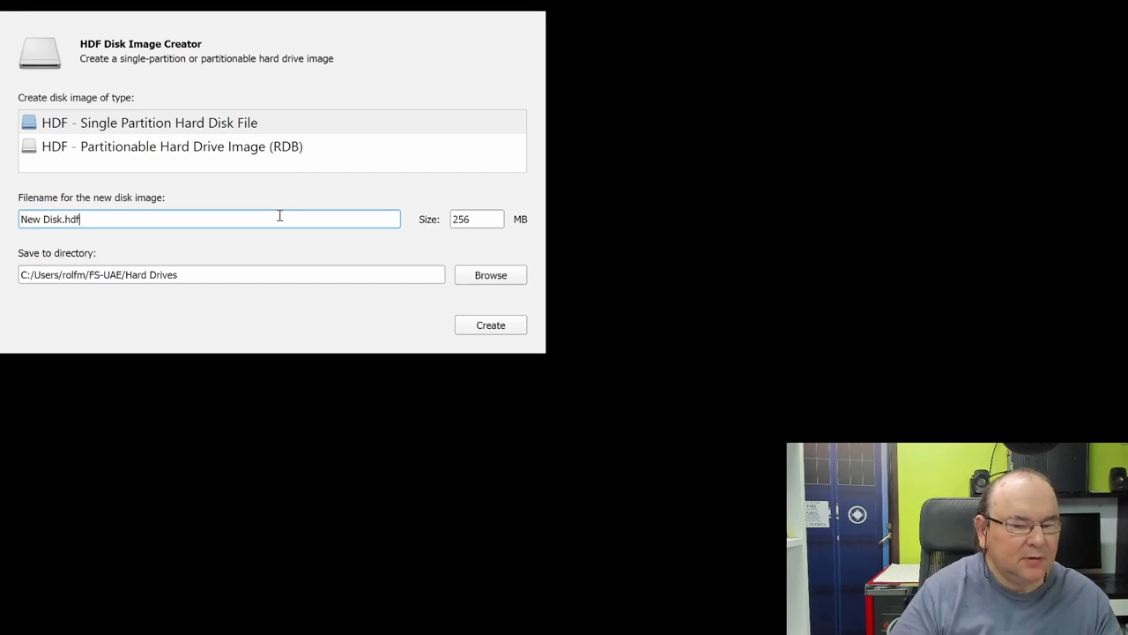
{"action": "key", "text": "Left"}
{"action": "key", "text": "Left"}
{"action": "key", "text": "BackSpace"}
{"action": "key", "text": "BackSpace"}
{"action": "key", "text": "BackSpace"}
{"action": "key", "text": "BackSpace"}
{"action": "key", "text": "BackSpace"}
{"action": "key", "text": "BackSpace"}
{"action": "key", "text": "BackSpace"}
{"action": "key", "text": "BackSpace"}
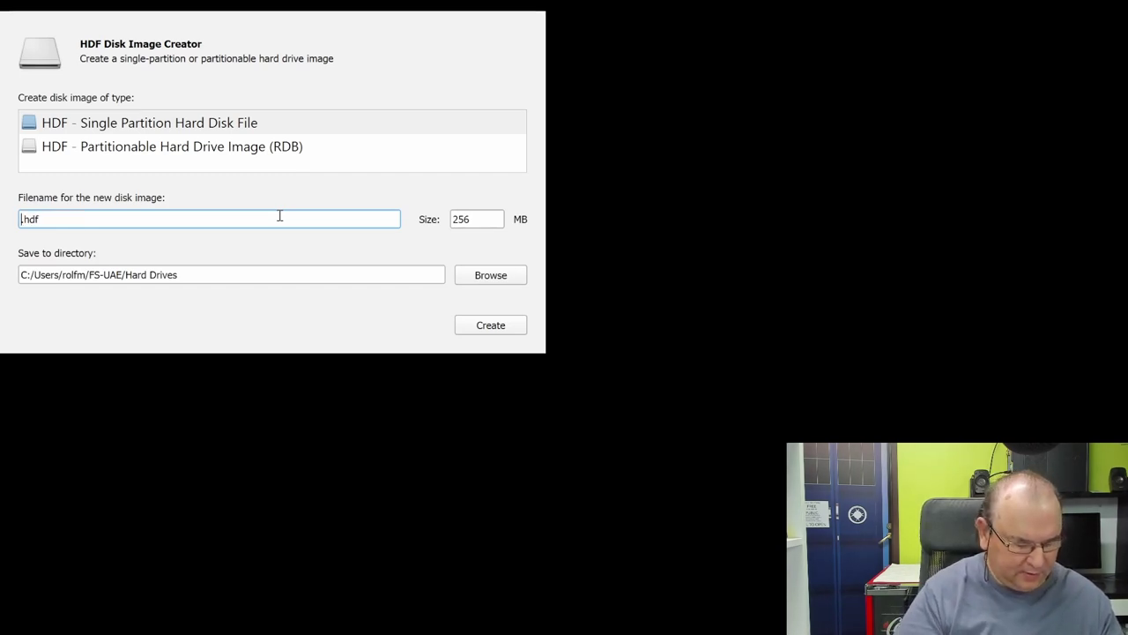
{"action": "type", "text": "AROS"}
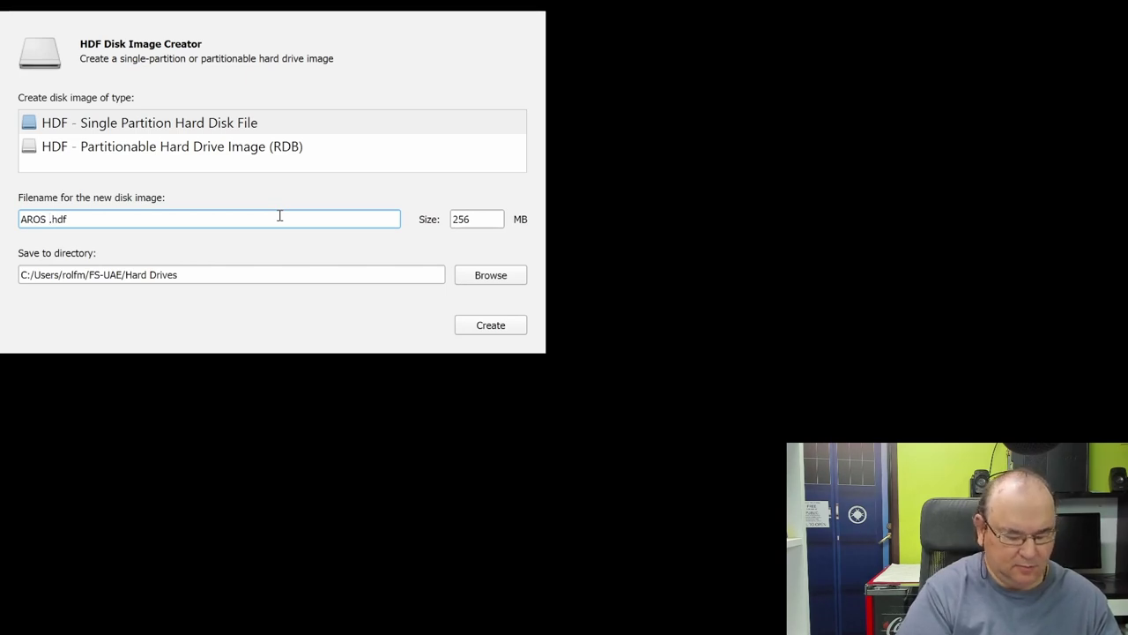
{"action": "type", "text": " Pro"}
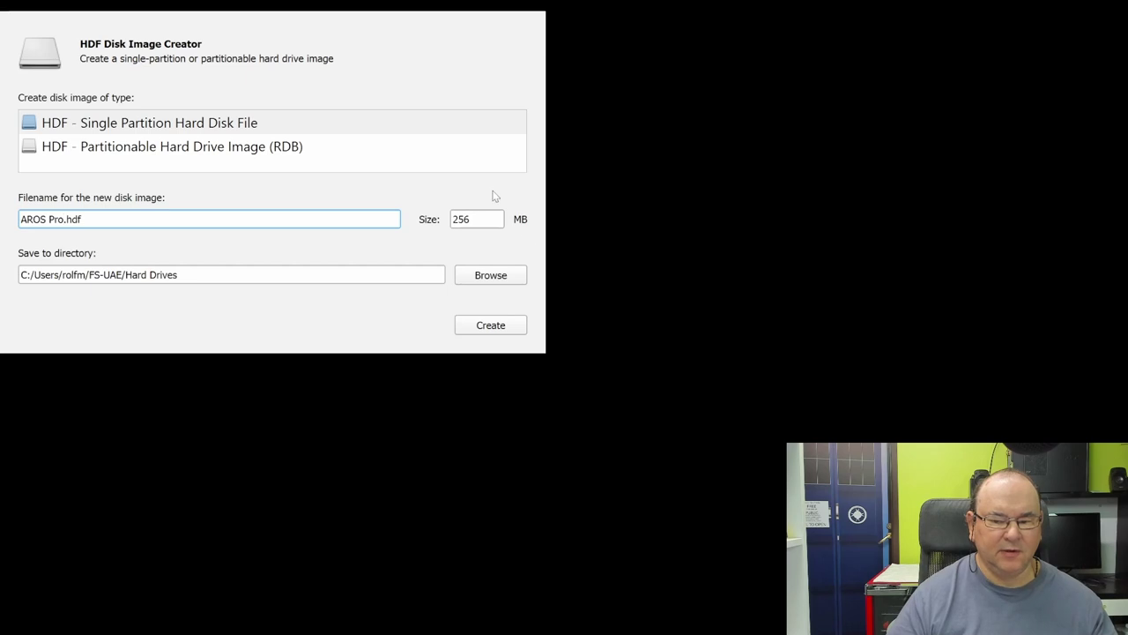
{"action": "double_click", "coordinate": [481, 219]}
{"action": "type", "text": "15"}
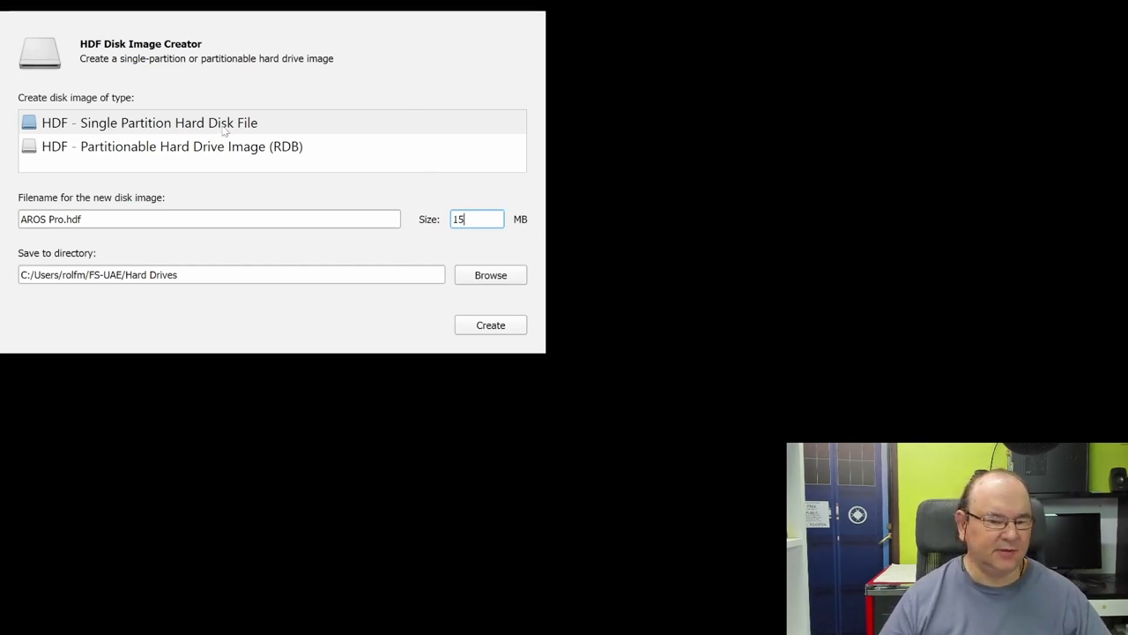
{"action": "left_click", "coordinate": [483, 325]}
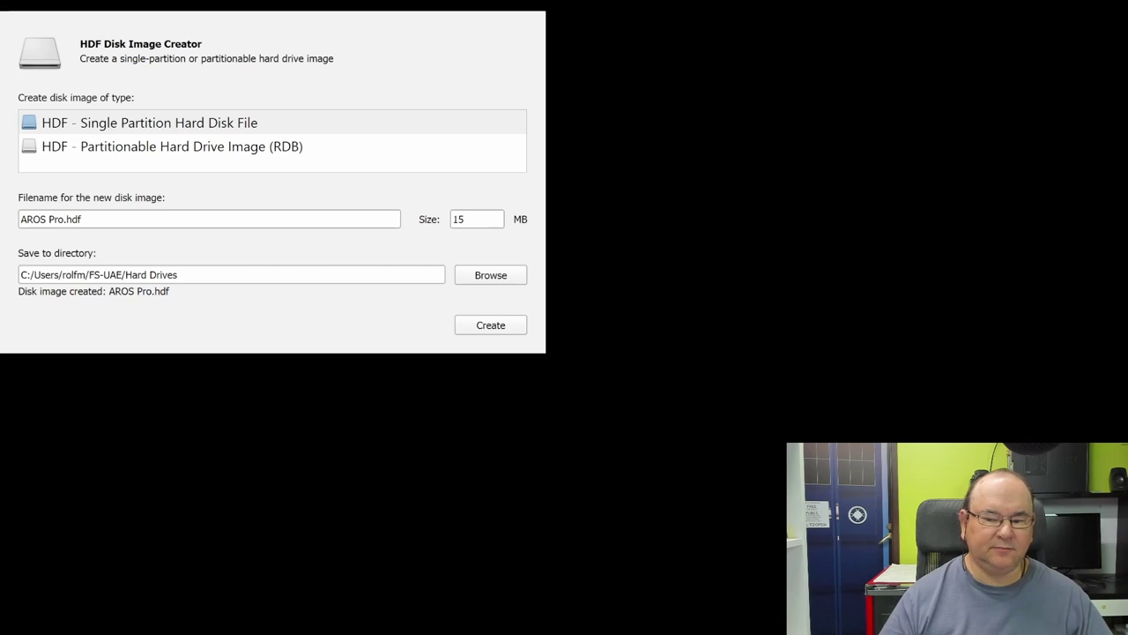
{"action": "left_click", "coordinate": [539, 6]}
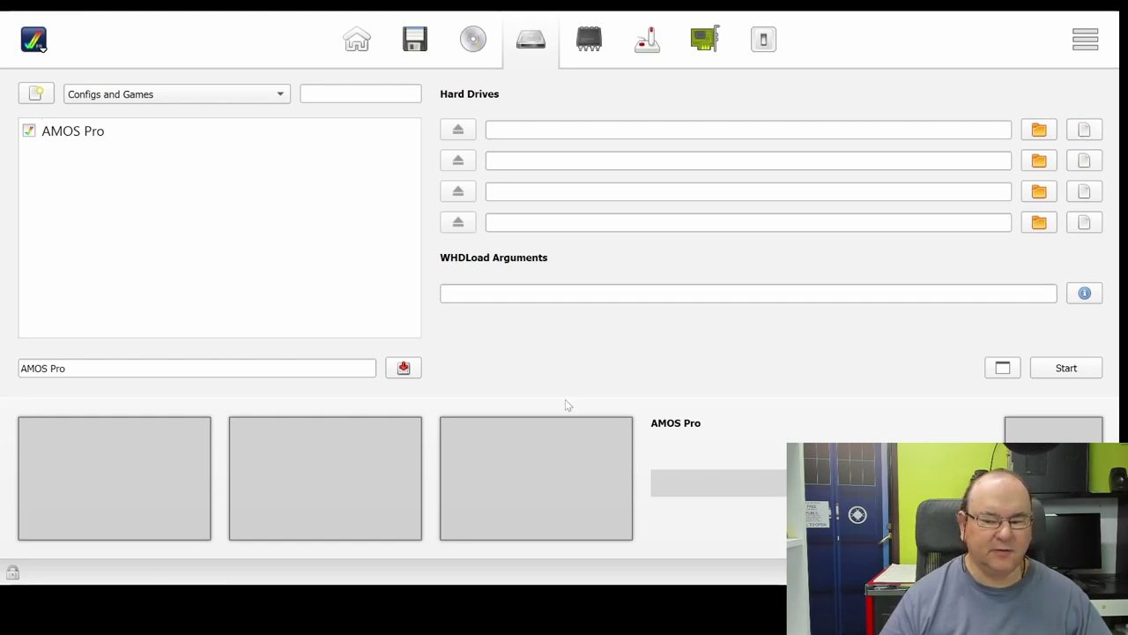
Step: Mount AROS Pro.hdf in the first Hard Drives slot and go to ROM & RAM
{"action": "left_click", "coordinate": [705, 483]}
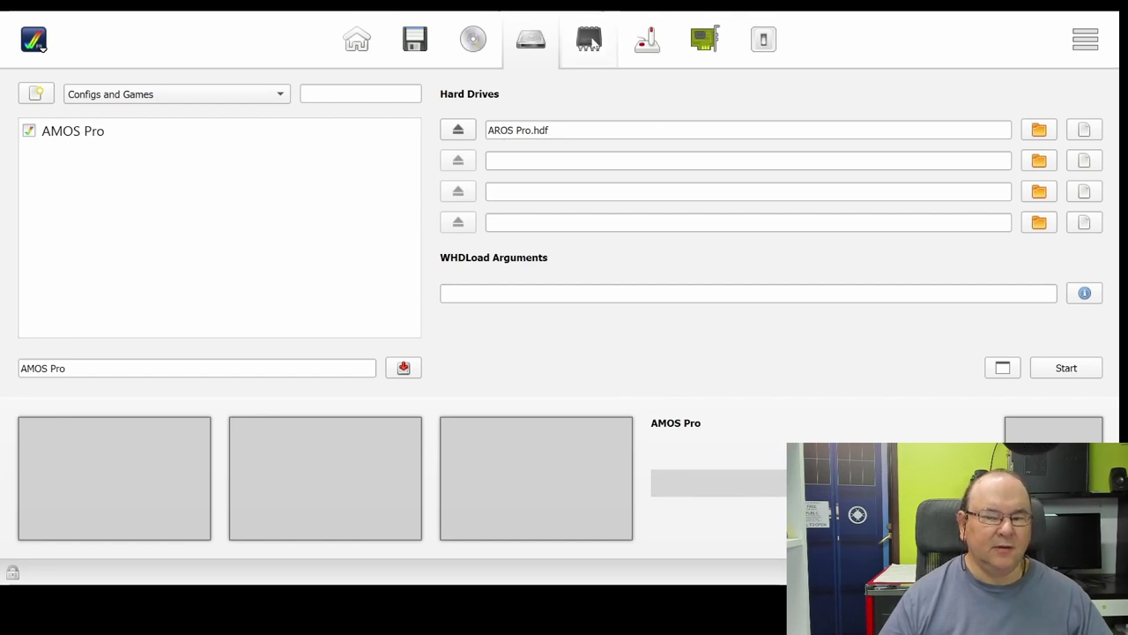
{"action": "left_click", "coordinate": [590, 41]}
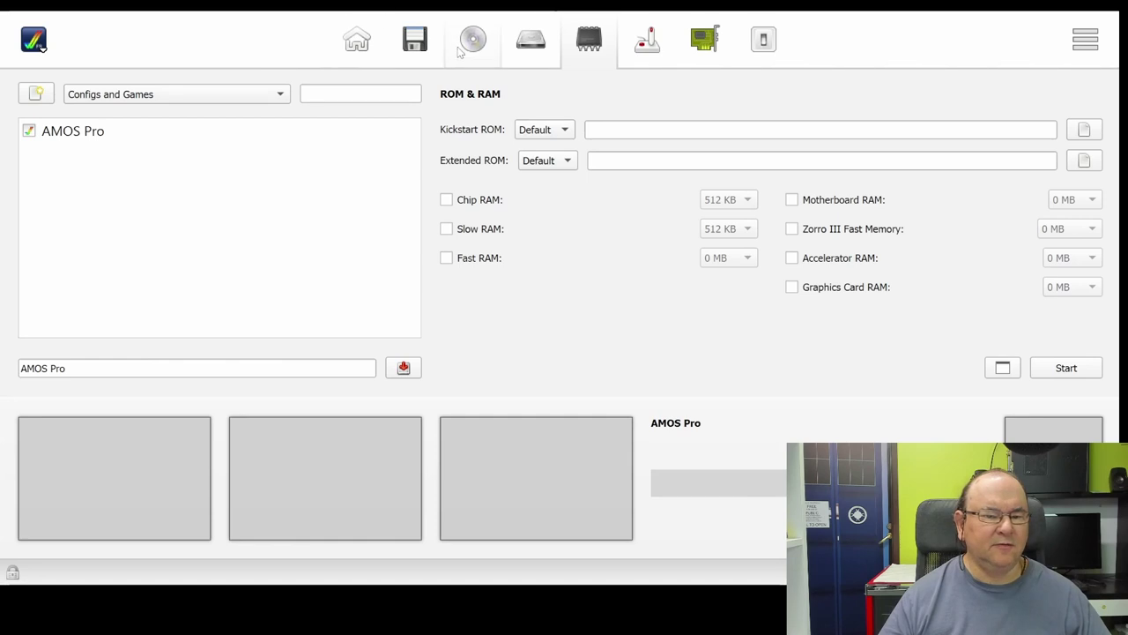
Step: Use the custom amiga-os-204.rom Kickstart and enable 1 MB of Slow RAM
{"action": "left_click", "coordinate": [370, 46]}
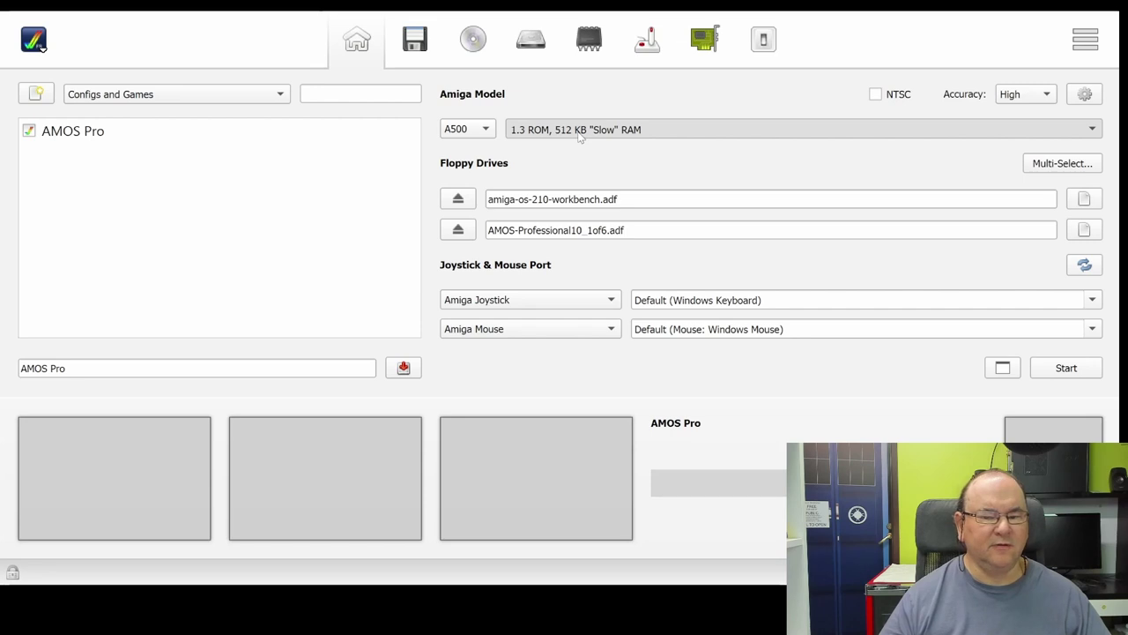
{"action": "left_click", "coordinate": [590, 44]}
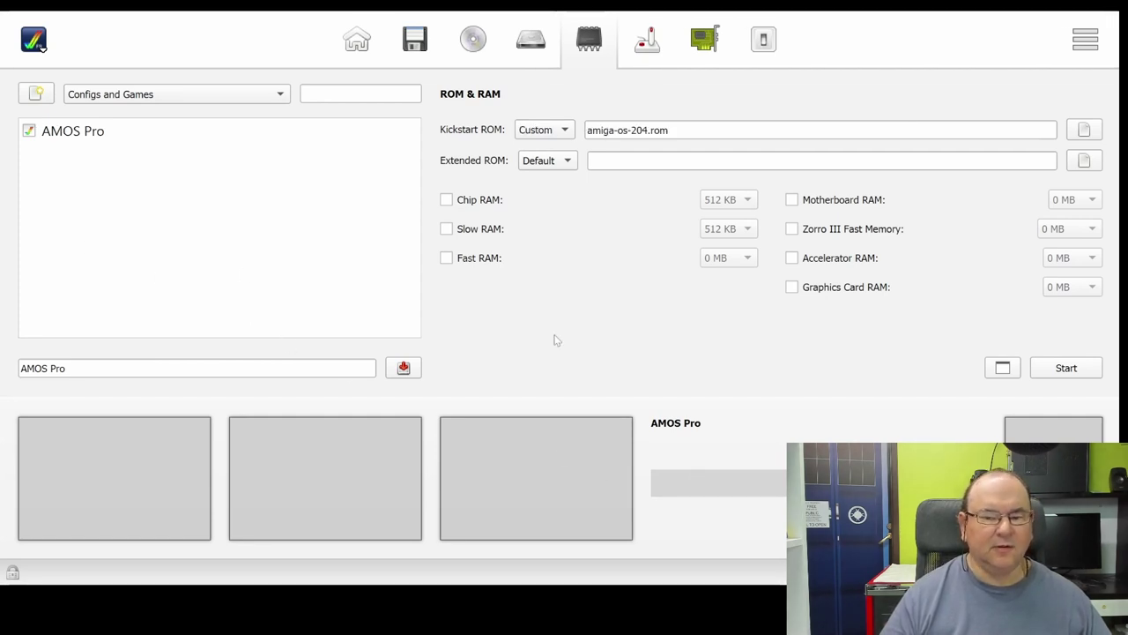
{"action": "left_click", "coordinate": [445, 228]}
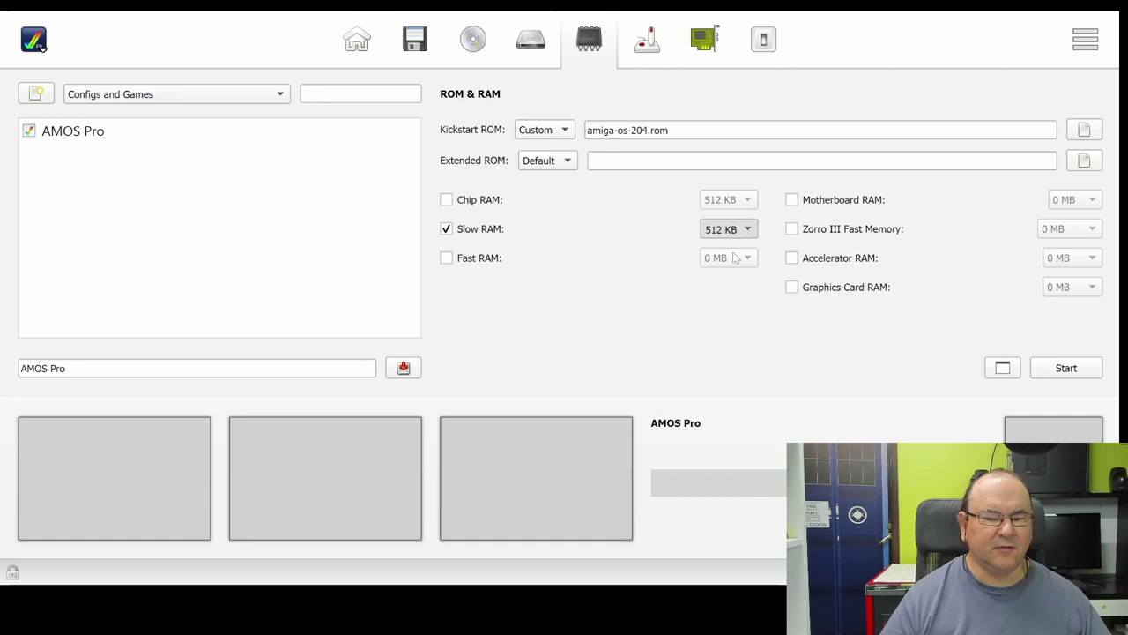
{"action": "scroll", "coordinate": [745, 231], "scroll_direction": "down", "scroll_amount": 1}
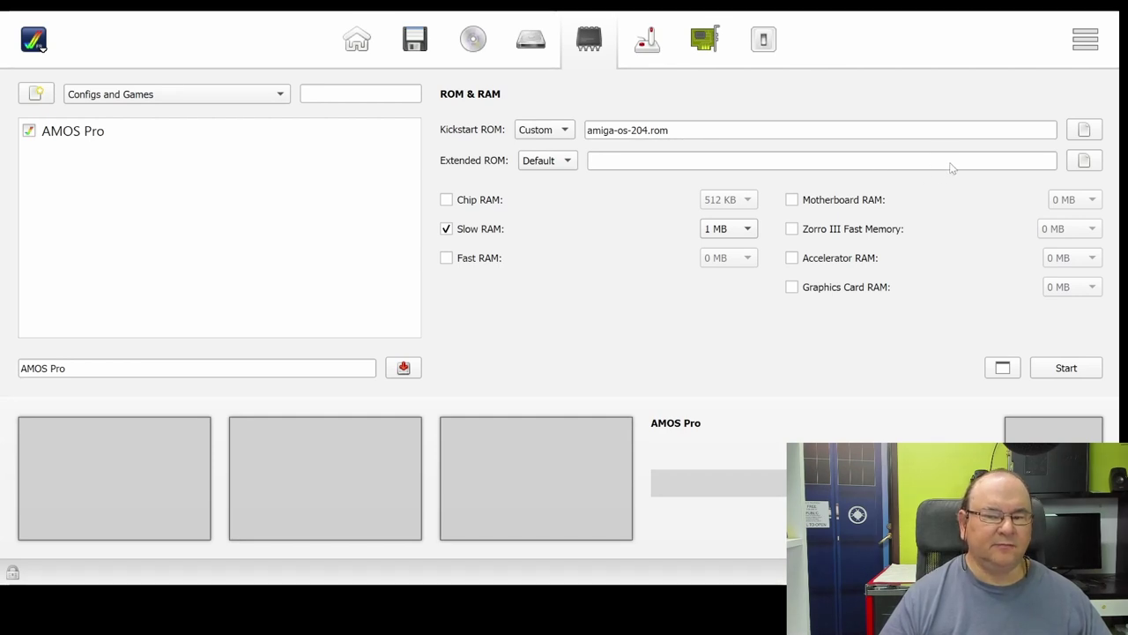
{"action": "left_click", "coordinate": [649, 37]}
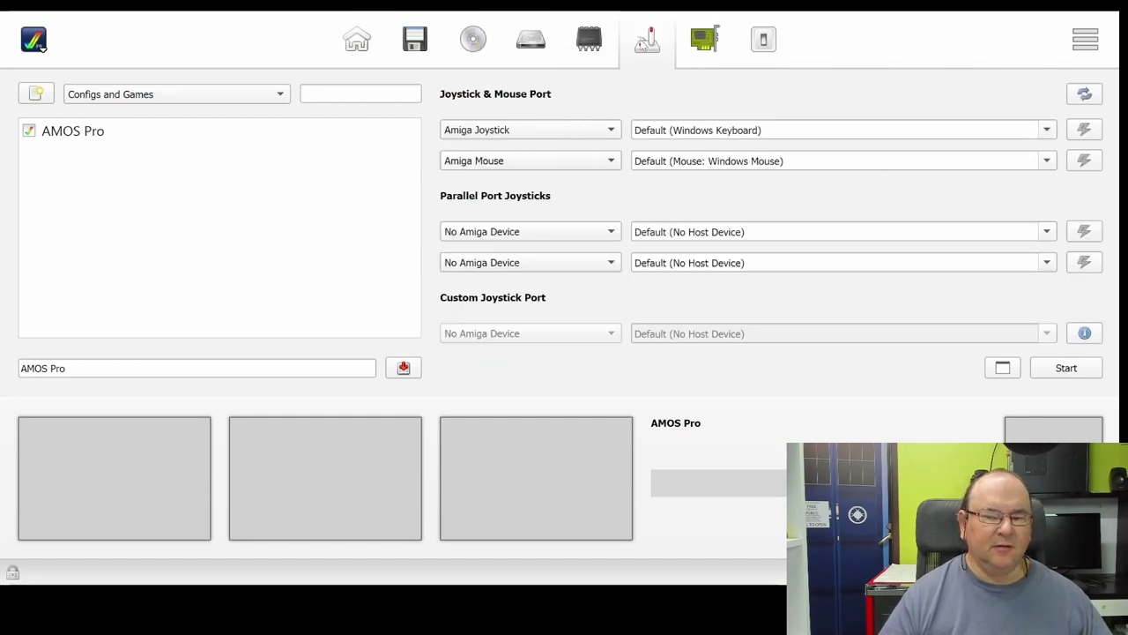
Step: Save the AMOS Pro configuration from Additional Configuration and start FS-UAE with it
{"action": "left_click", "coordinate": [694, 50]}
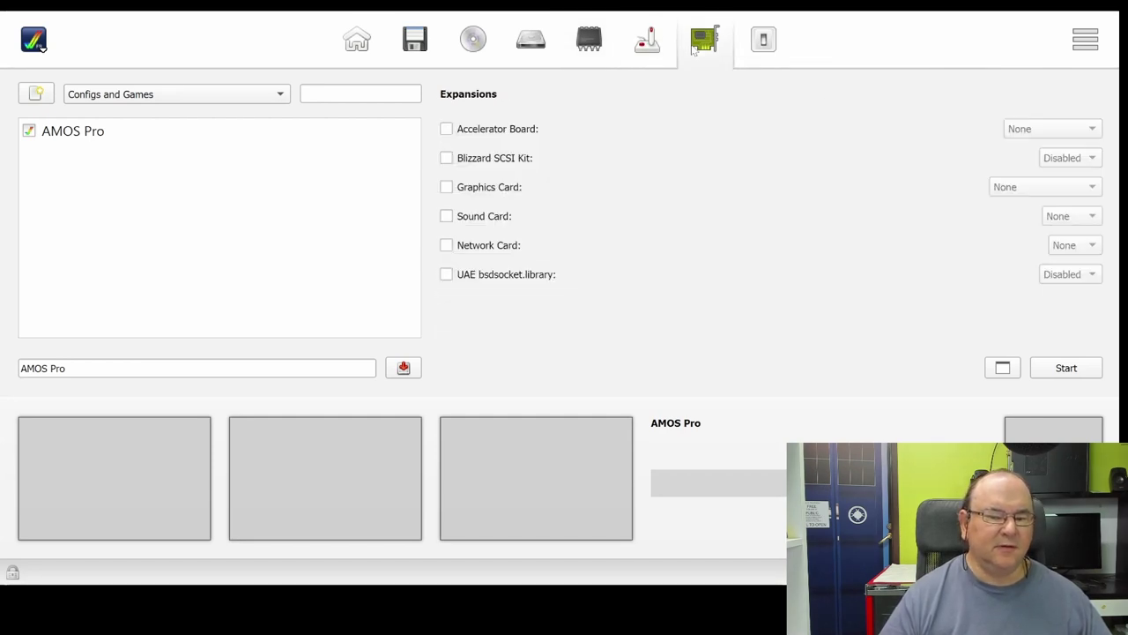
{"action": "left_click", "coordinate": [778, 55]}
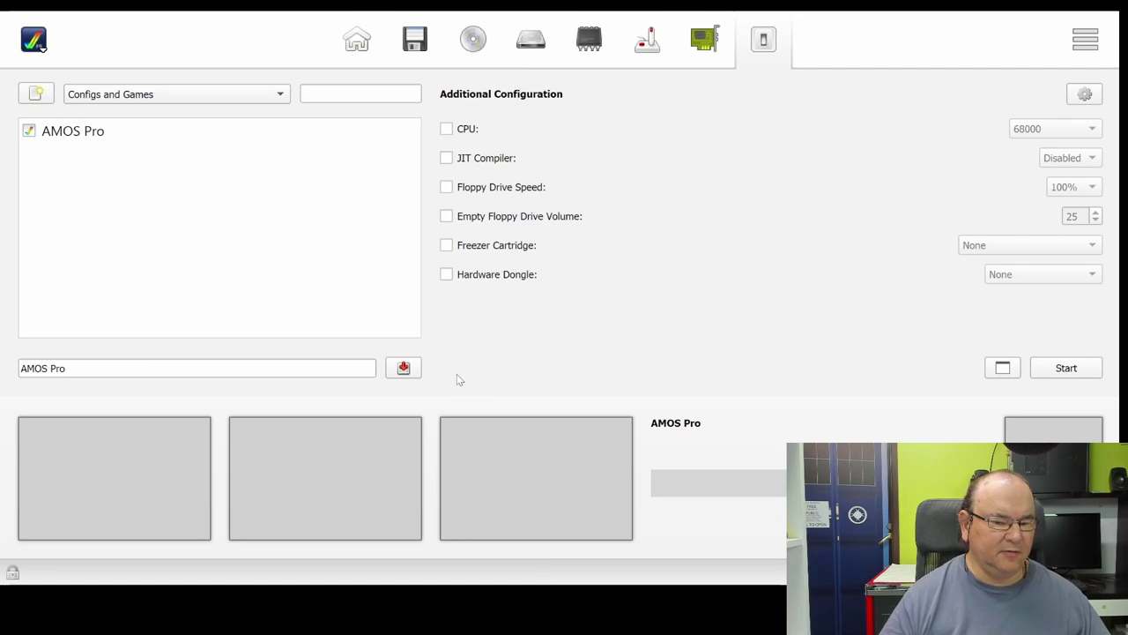
{"action": "left_click", "coordinate": [404, 368]}
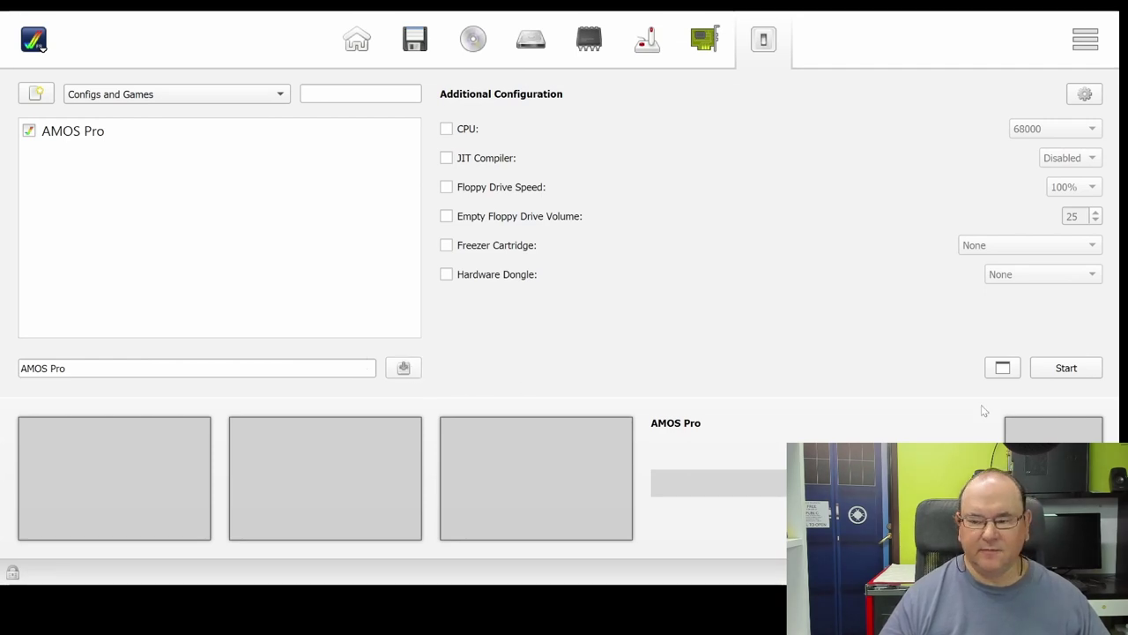
{"action": "left_click", "coordinate": [1065, 368]}
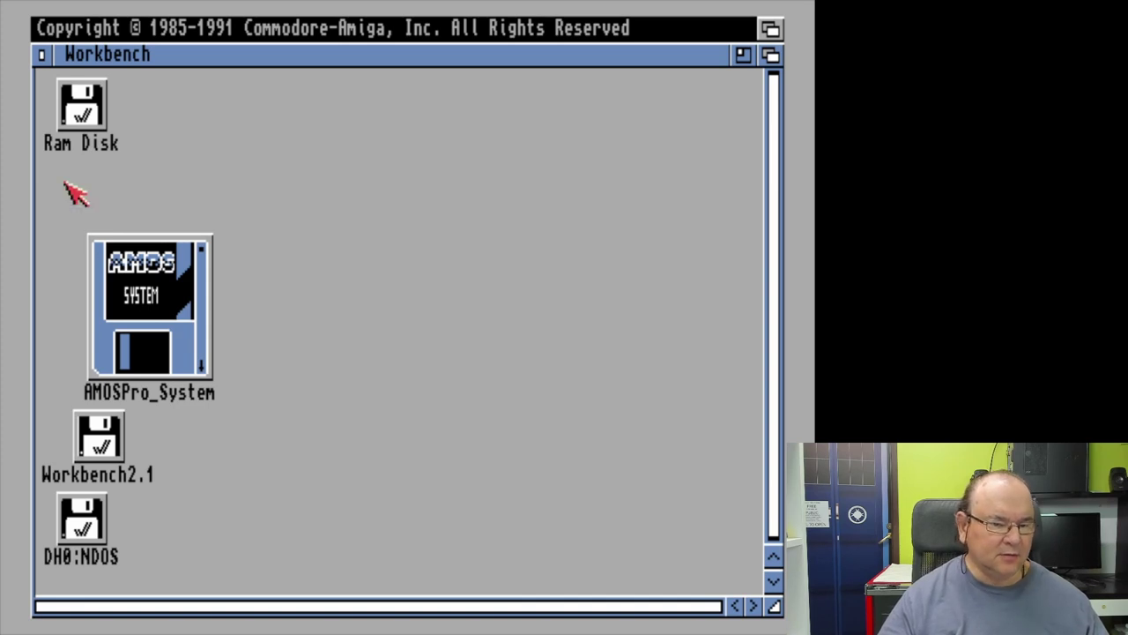
Step: Open the AMOSPro_System disk to reveal its AMOSPro, APSystem and Install.AMOS icons
{"action": "left_click", "coordinate": [159, 310]}
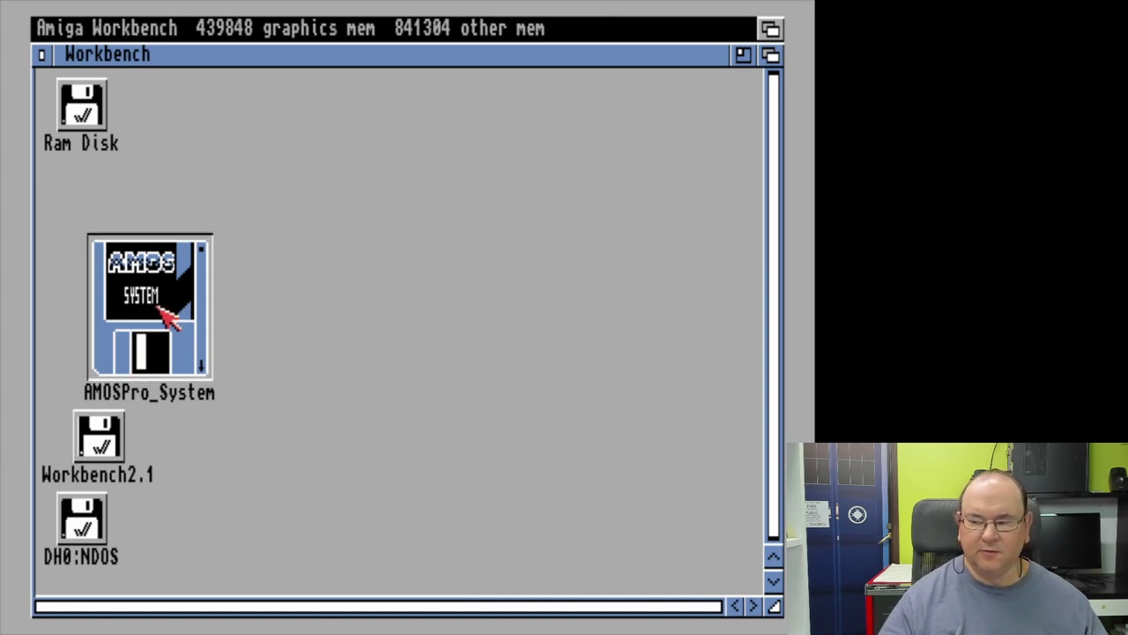
{"action": "double_click", "coordinate": [160, 308]}
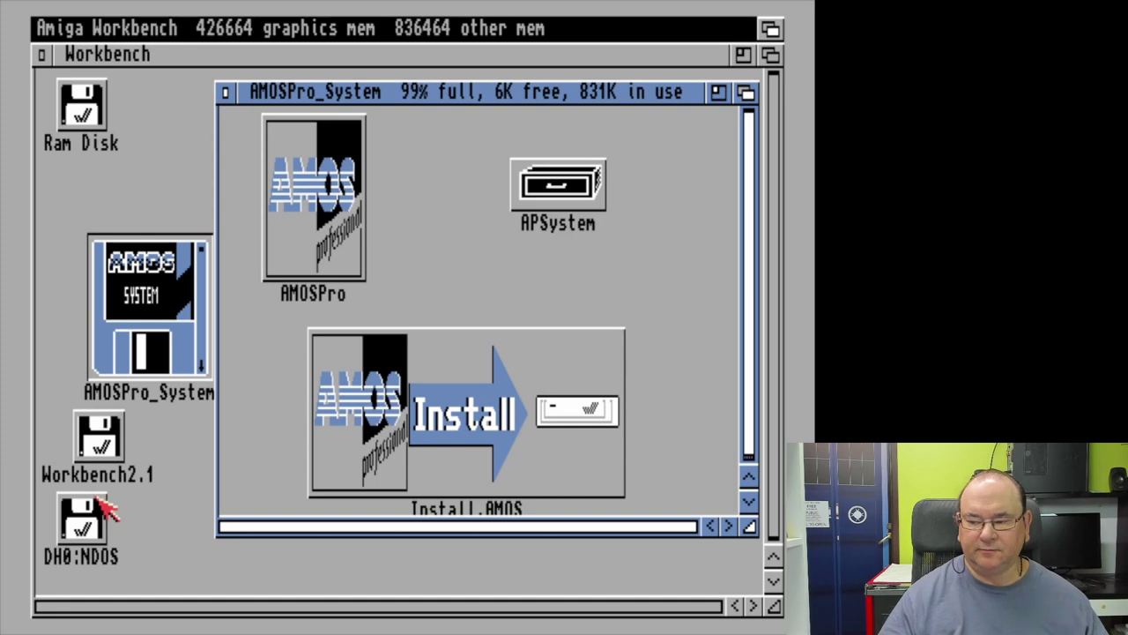
Step: Format DH0:NDOS via Icons > Format Disk..., replacing the volume name 'Empty' with 'AMOS Pro'
{"action": "left_click", "coordinate": [93, 515]}
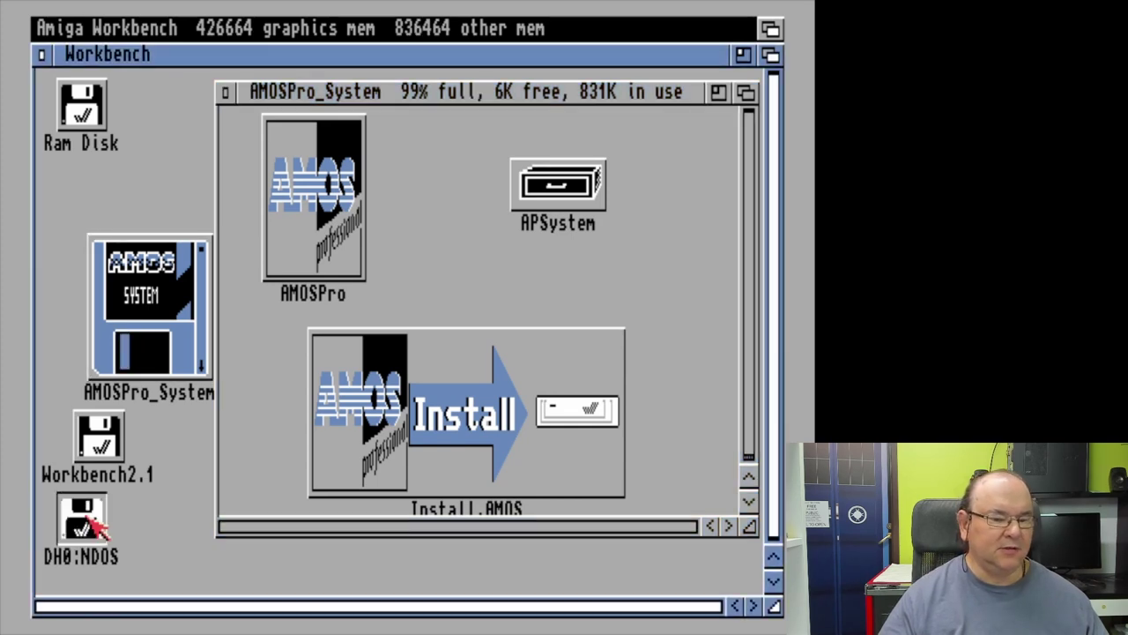
{"action": "left_click", "coordinate": [84, 406]}
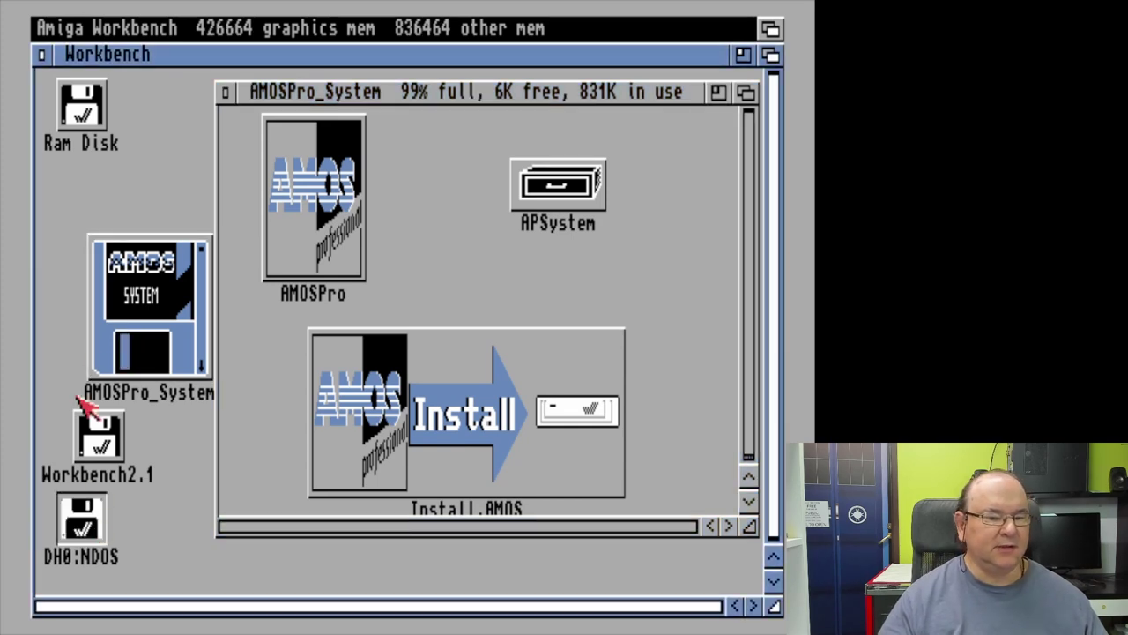
{"action": "right_click", "coordinate": [245, 33]}
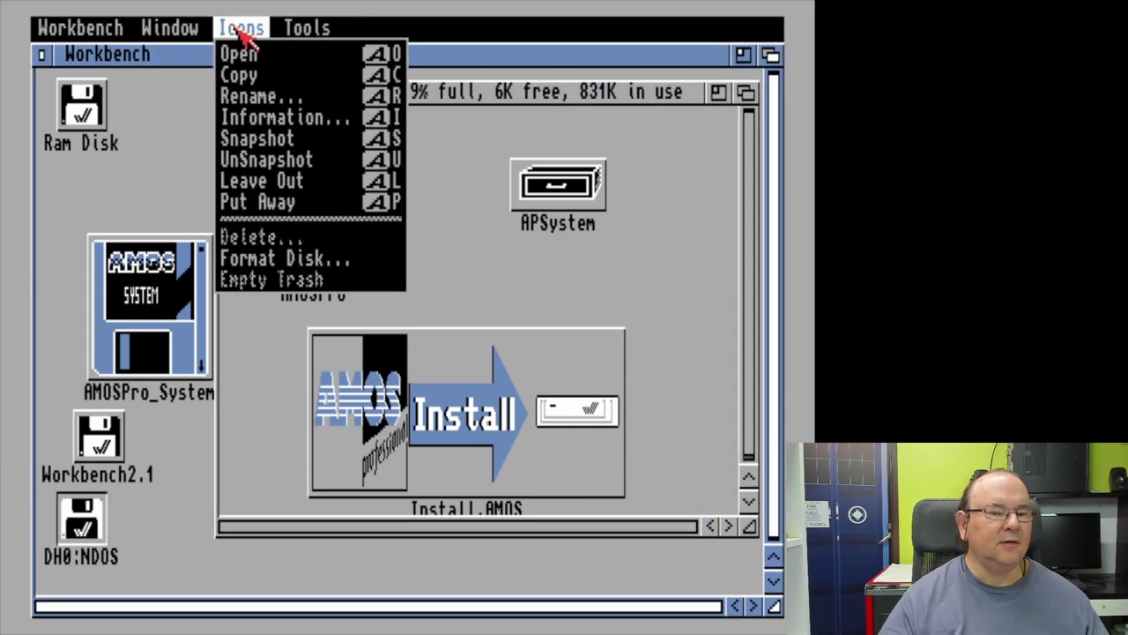
{"action": "right_click", "coordinate": [267, 259]}
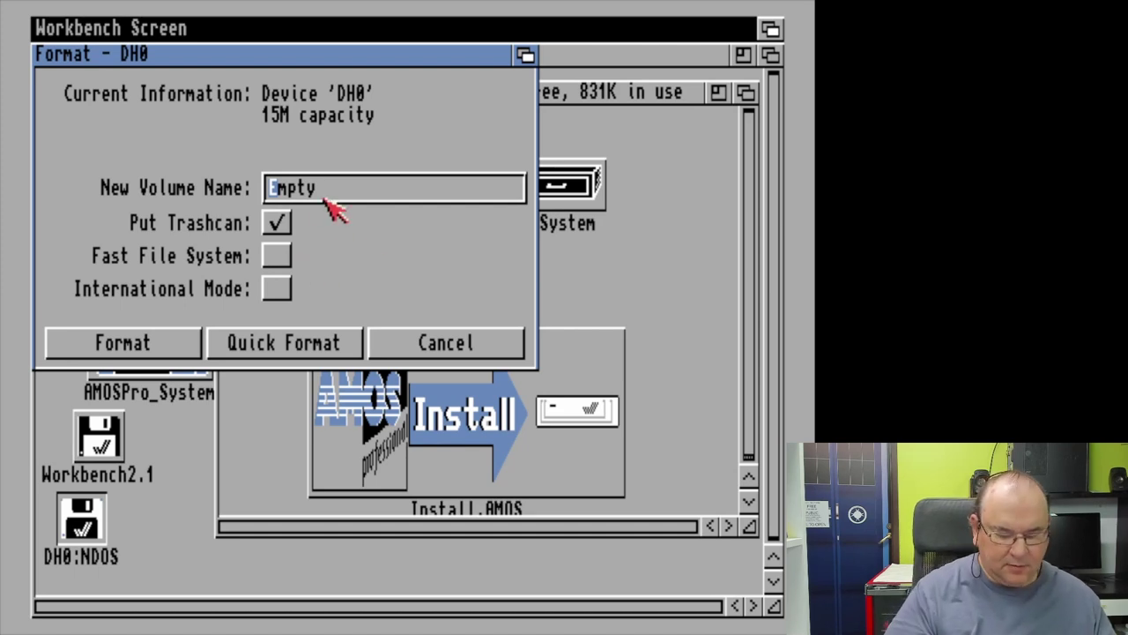
{"action": "left_click", "coordinate": [356, 188]}
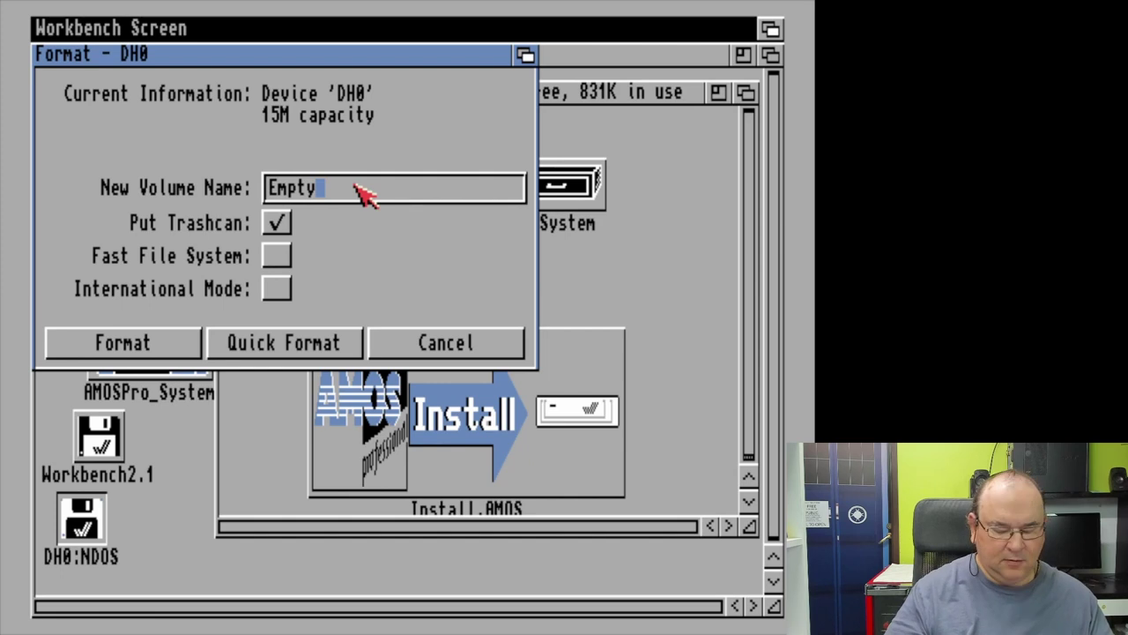
{"action": "key", "text": "BackSpace"}
{"action": "key", "text": "BackSpace"}
{"action": "key", "text": "BackSpace"}
{"action": "key", "text": "BackSpace"}
{"action": "key", "text": "BackSpace"}
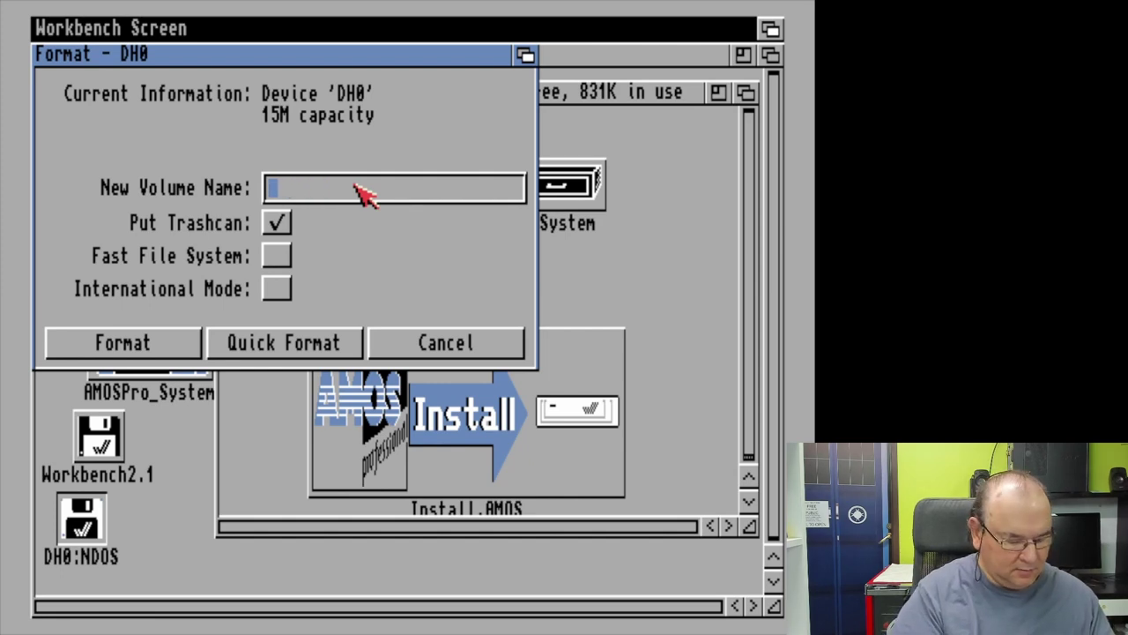
{"action": "type", "text": "AMOS "}
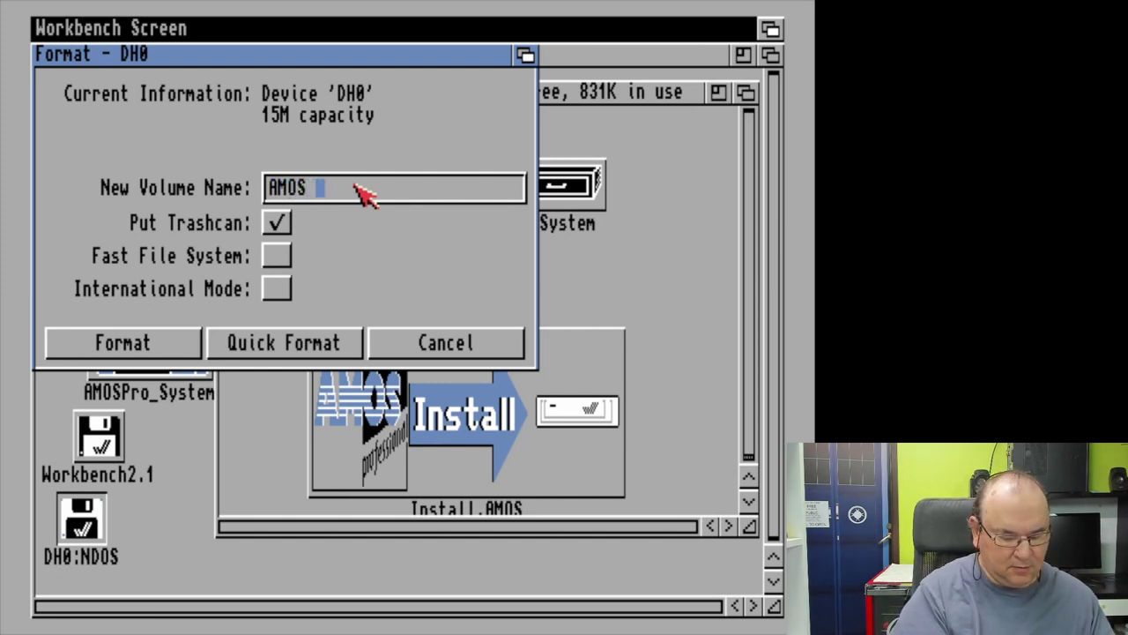
{"action": "type", "text": "Pro"}
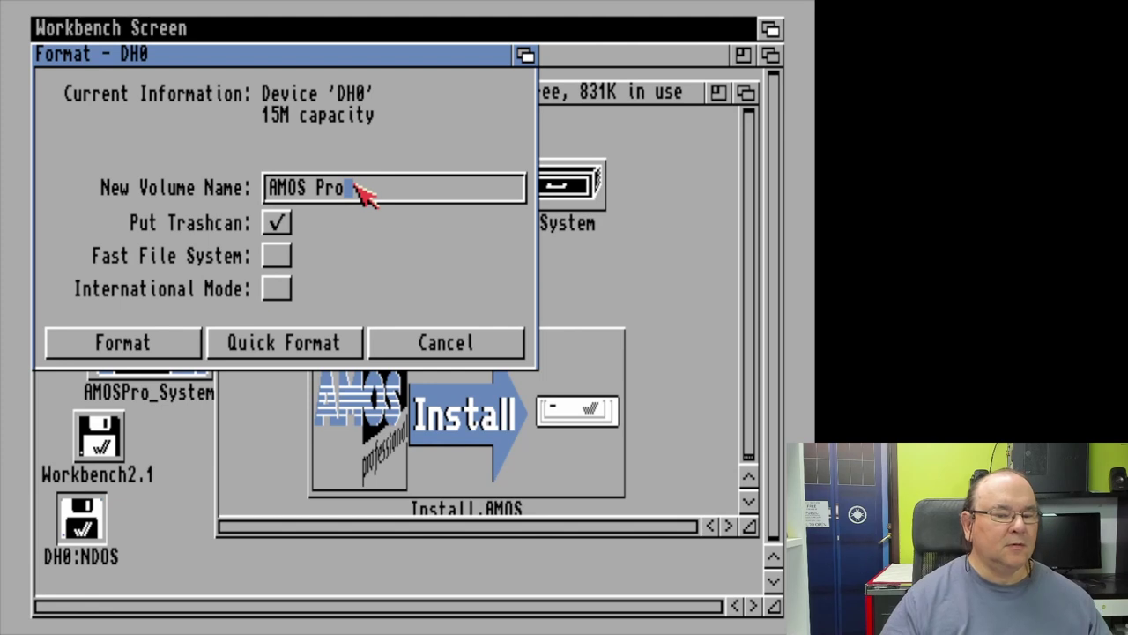
Step: Format the DH0 hard drive as the AMOS Pro volume, confirming both erase requesters
{"action": "left_click", "coordinate": [155, 344]}
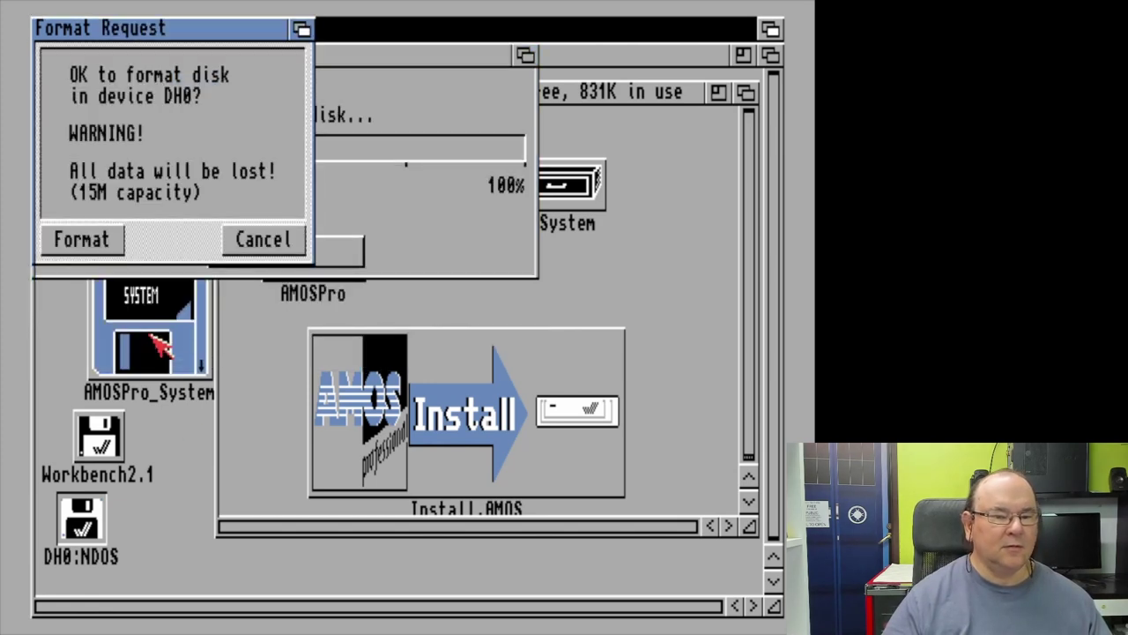
{"action": "left_click", "coordinate": [108, 241]}
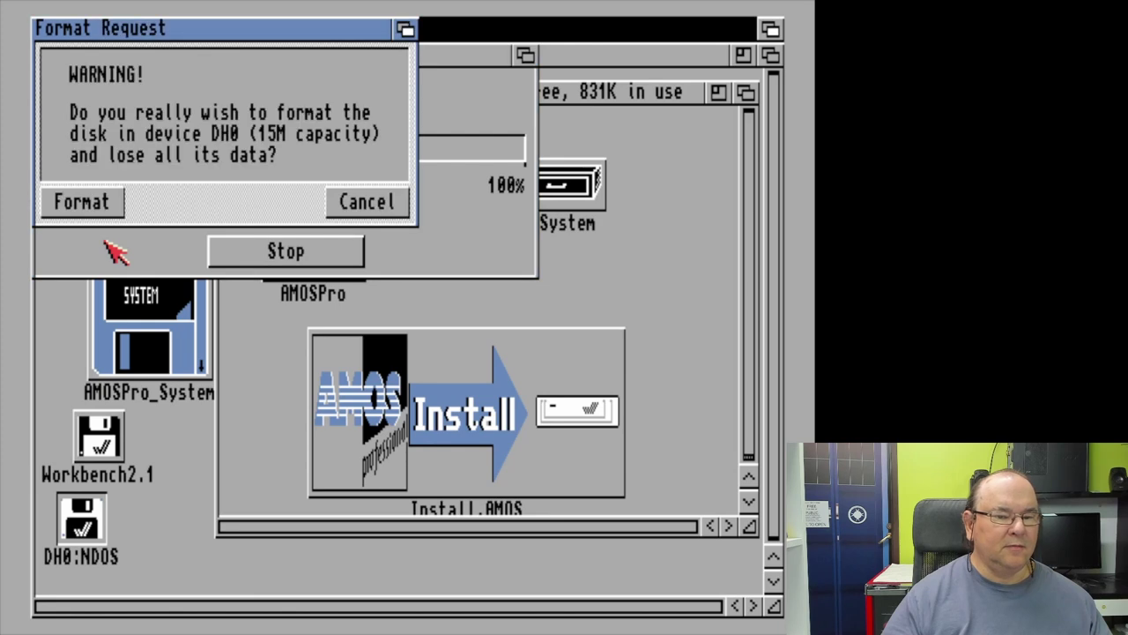
{"action": "left_click", "coordinate": [104, 204]}
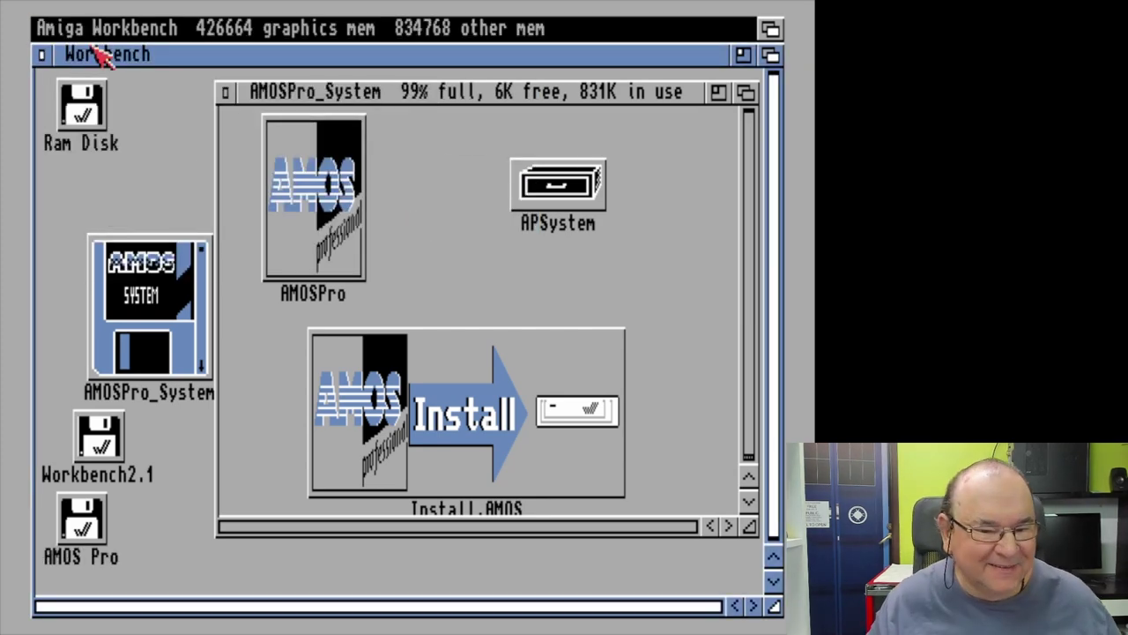
Step: Launch Install.AMOS from the AMOSPro_System window
{"action": "left_click", "coordinate": [422, 476]}
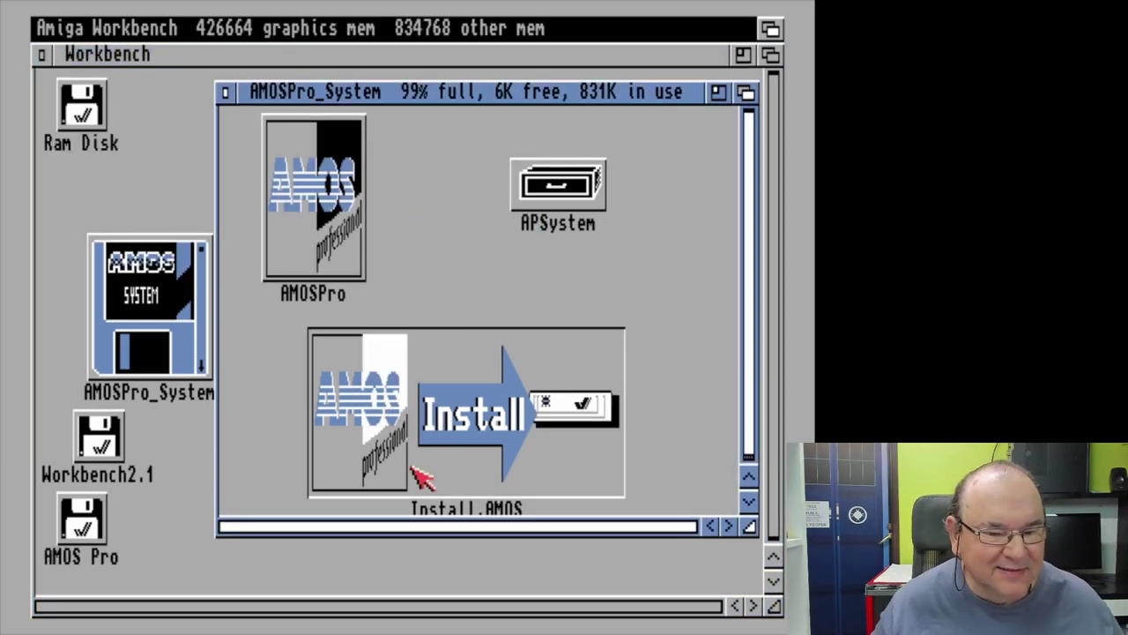
{"action": "double_click", "coordinate": [436, 399]}
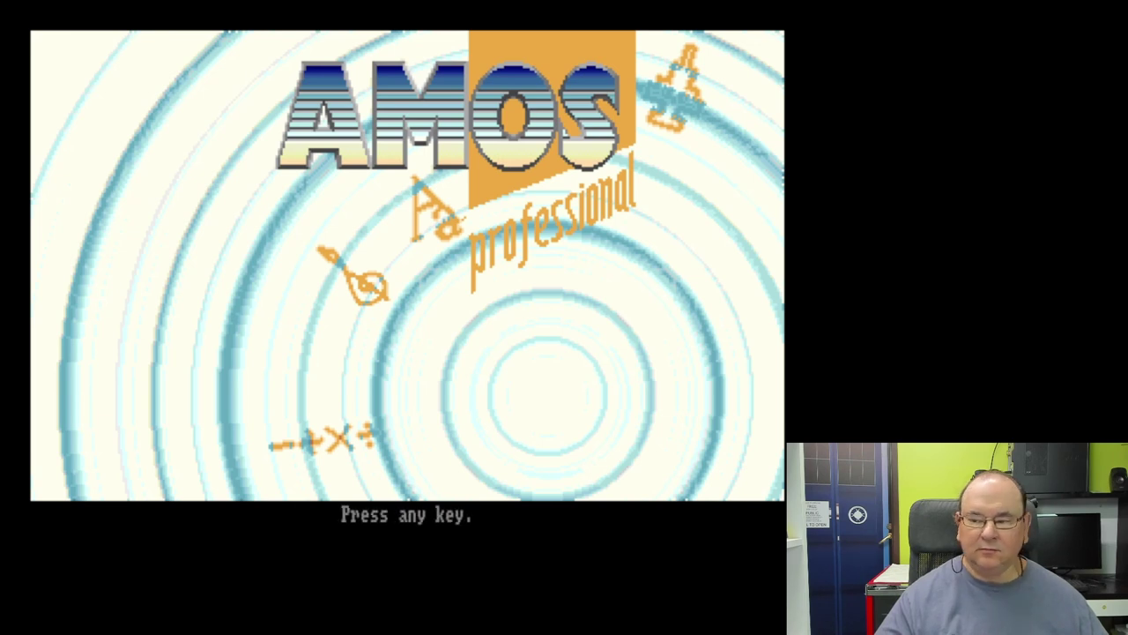
Step: Dismiss the AMOS Professional splash screen and choose English as the keyboard nationality
{"action": "key", "text": "space"}
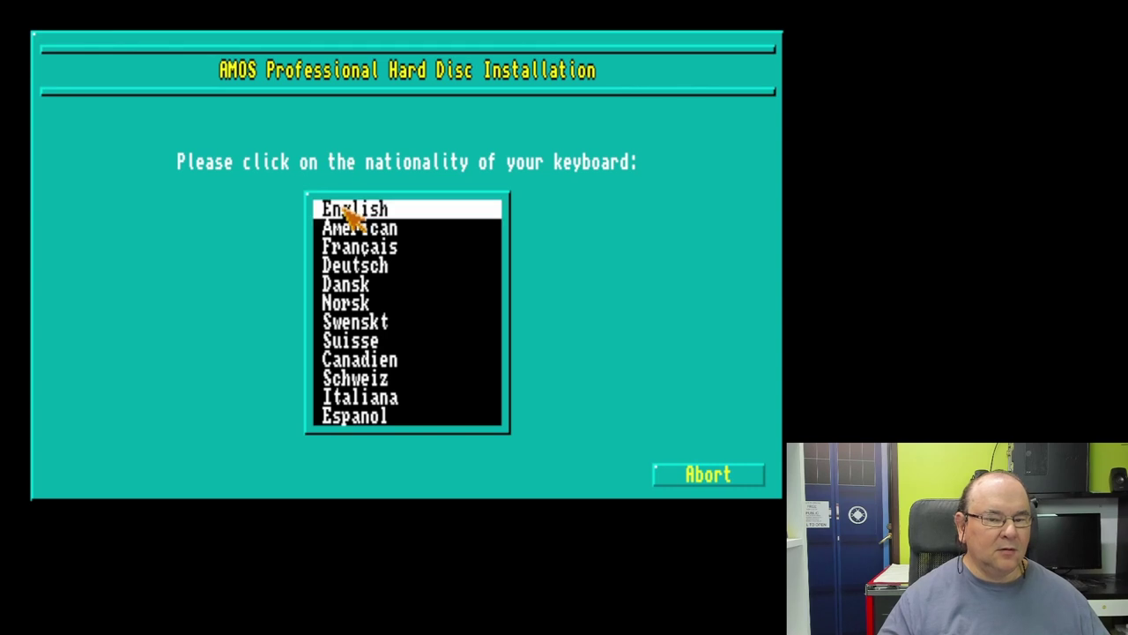
{"action": "left_click", "coordinate": [345, 212]}
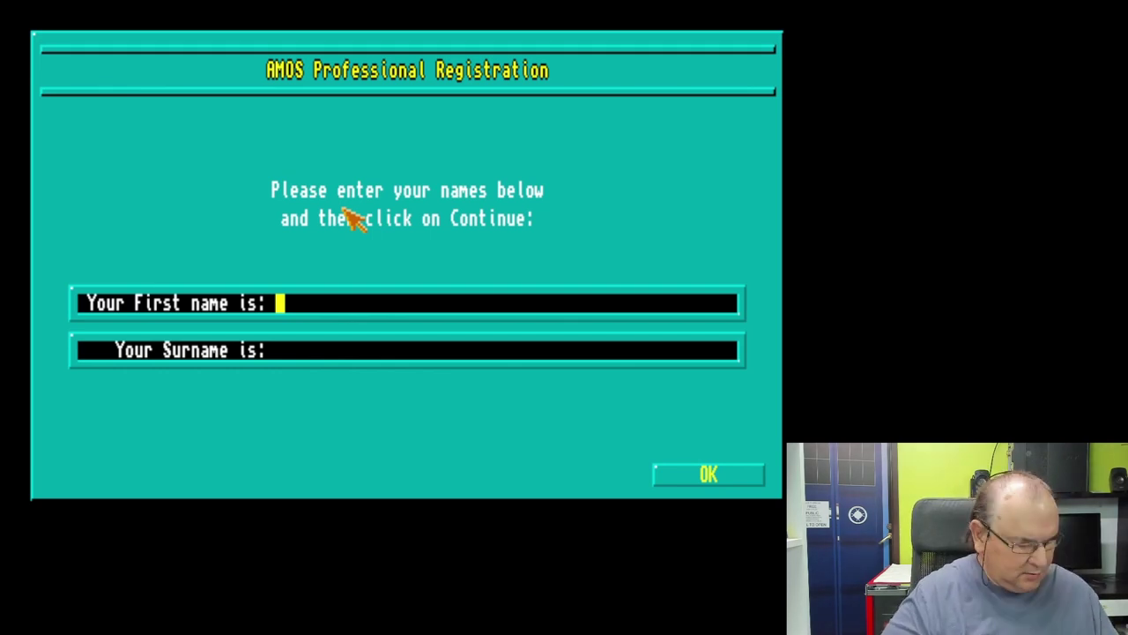
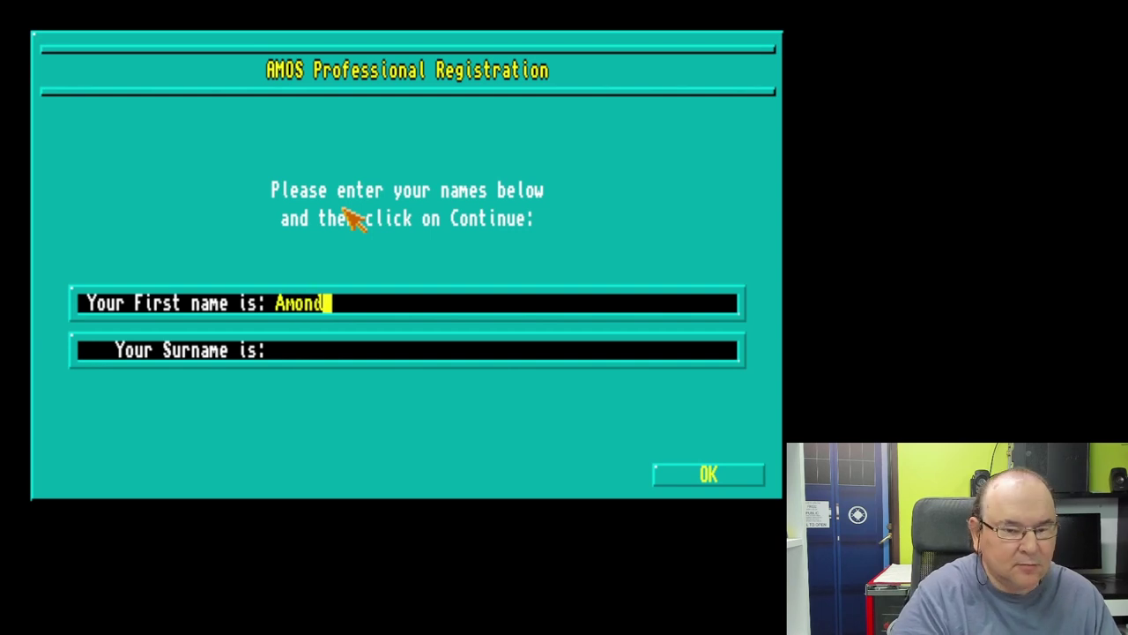
Step: Register with the user's first name and surname, then acknowledge the issued registration number
{"action": "key", "text": "Return"}
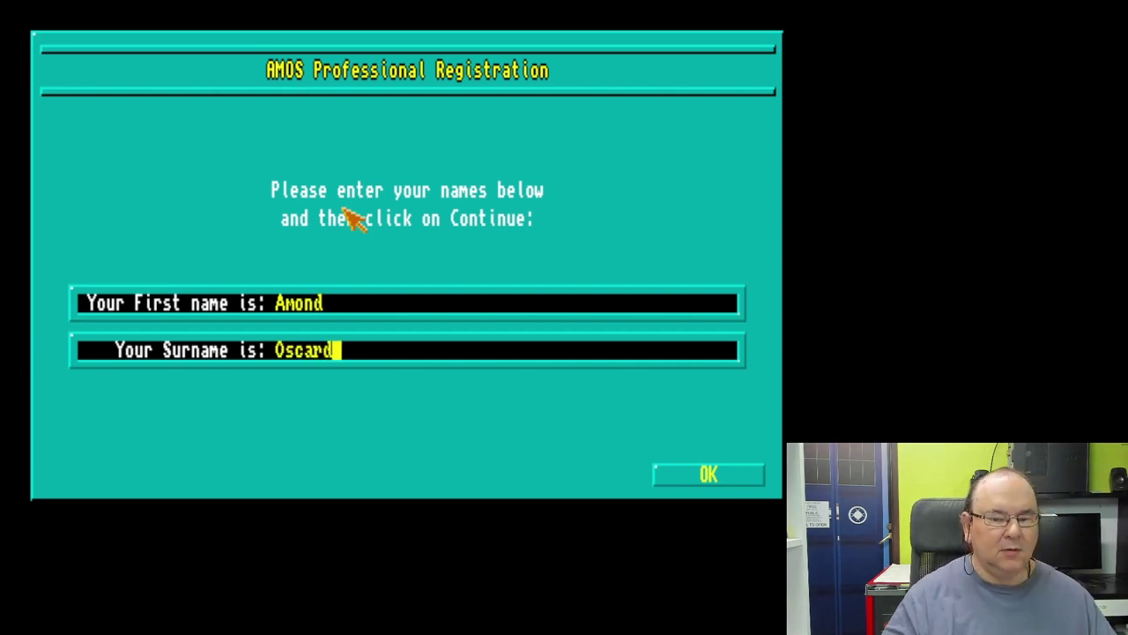
{"action": "left_click", "coordinate": [740, 476]}
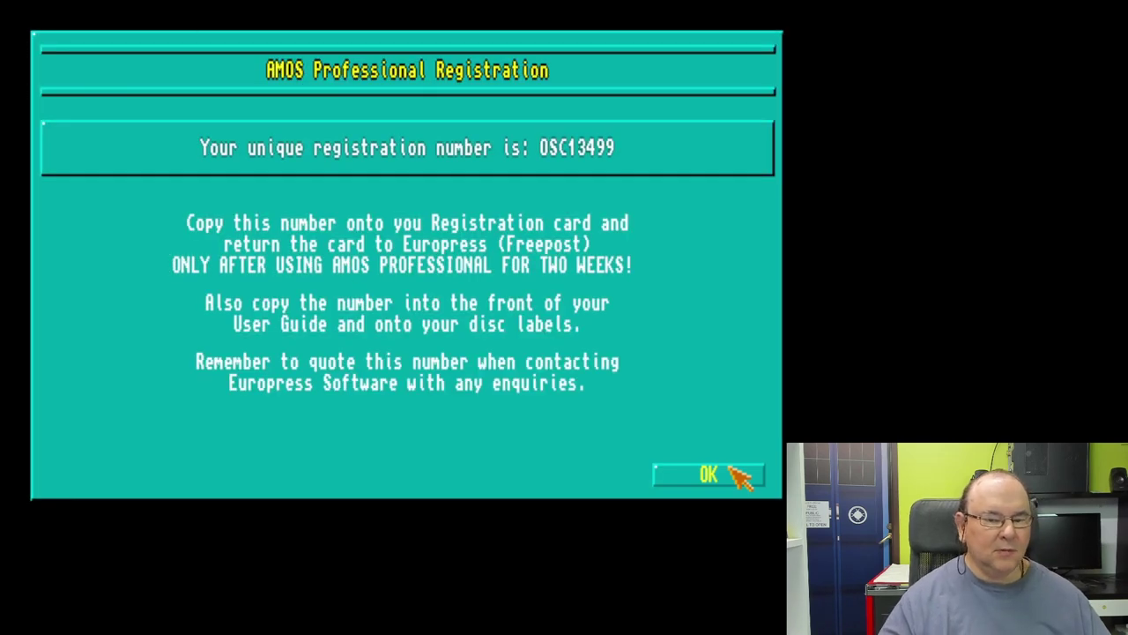
{"action": "left_click", "coordinate": [732, 472]}
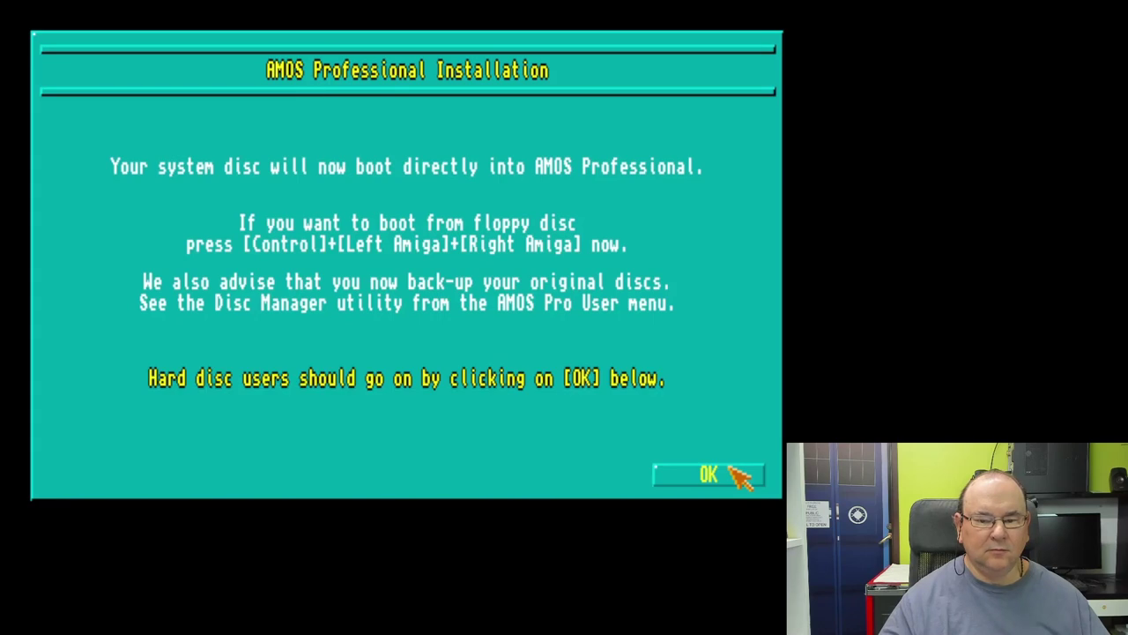
Step: Choose the DH0: drive from the Devices list as the install directory
{"action": "left_click", "coordinate": [733, 474]}
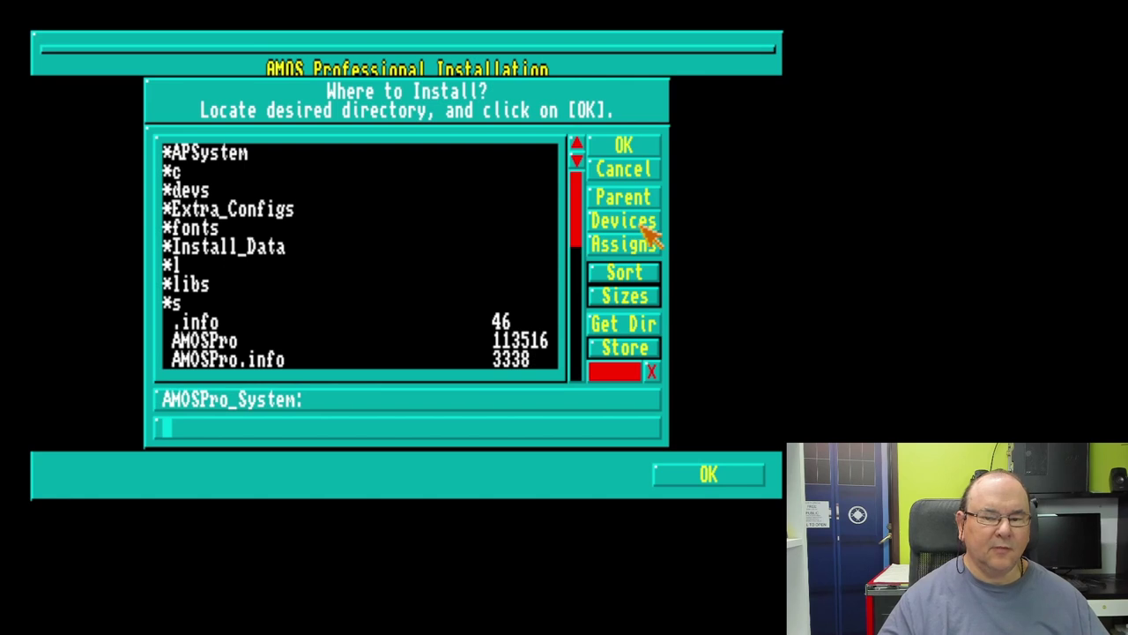
{"action": "left_click", "coordinate": [648, 222]}
{"action": "double_click", "coordinate": [227, 206]}
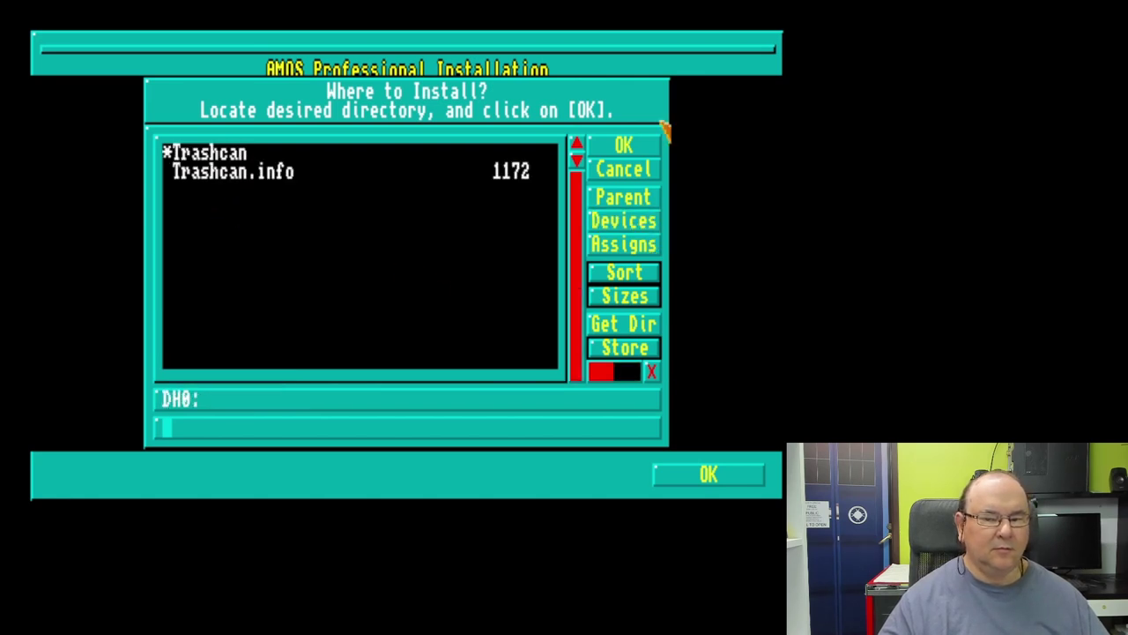
{"action": "left_click", "coordinate": [626, 148]}
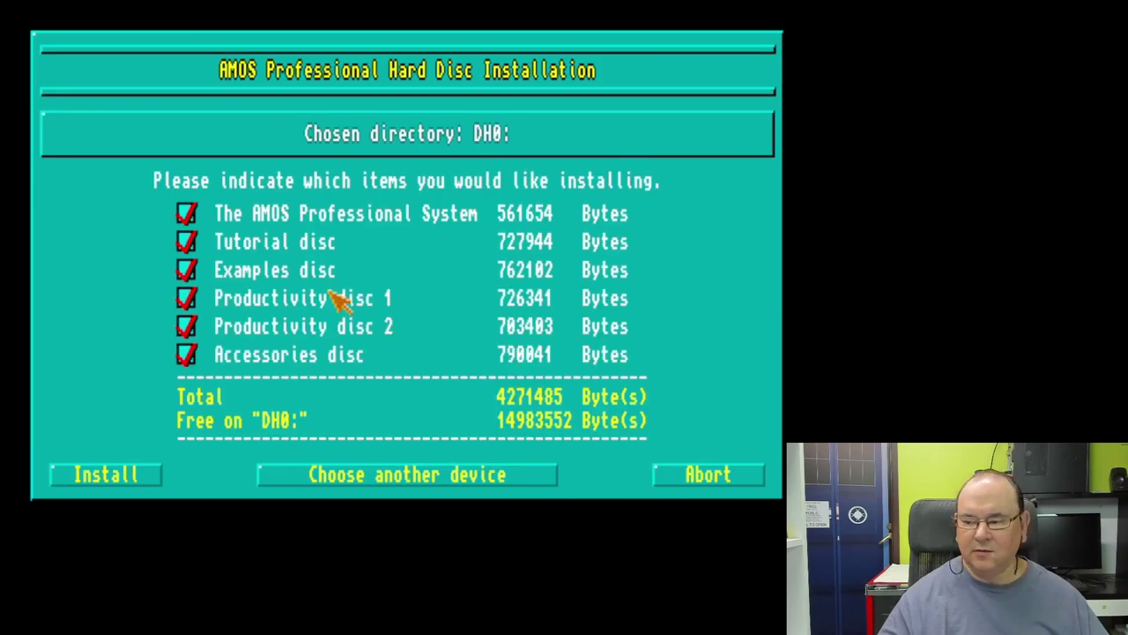
Step: Install all six ticked components to DH0: until the Tutorial disc is requested
{"action": "left_click", "coordinate": [106, 476]}
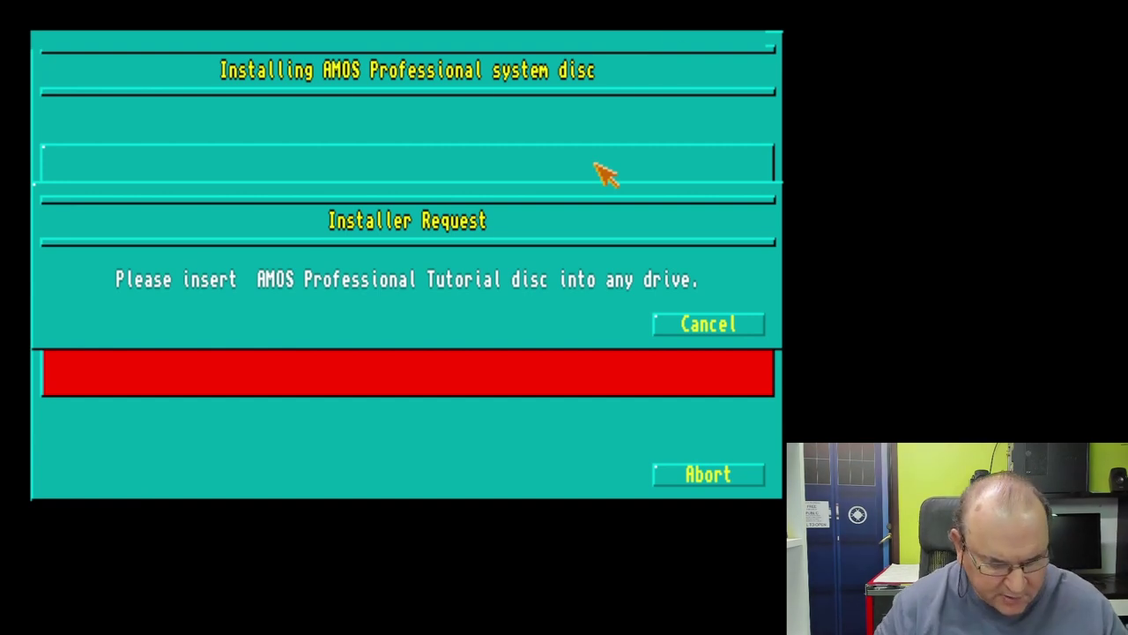
Step: Open the DF1 floppy's disk image list in the FS-UAE F12 menu and highlight AMOS 2OF6
{"action": "key", "text": "F12"}
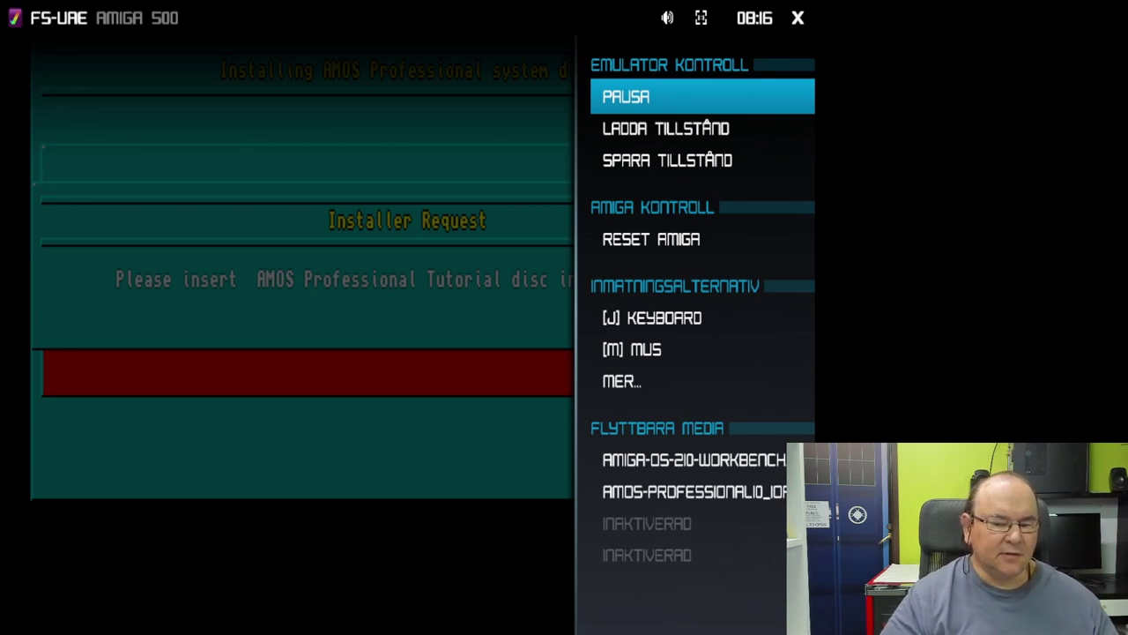
{"action": "key", "text": "Down"}
{"action": "key", "text": "Down"}
{"action": "key", "text": "Down"}
{"action": "key", "text": "Down"}
{"action": "key", "text": "Down"}
{"action": "key", "text": "Down"}
{"action": "key", "text": "Down"}
{"action": "key", "text": "Down"}
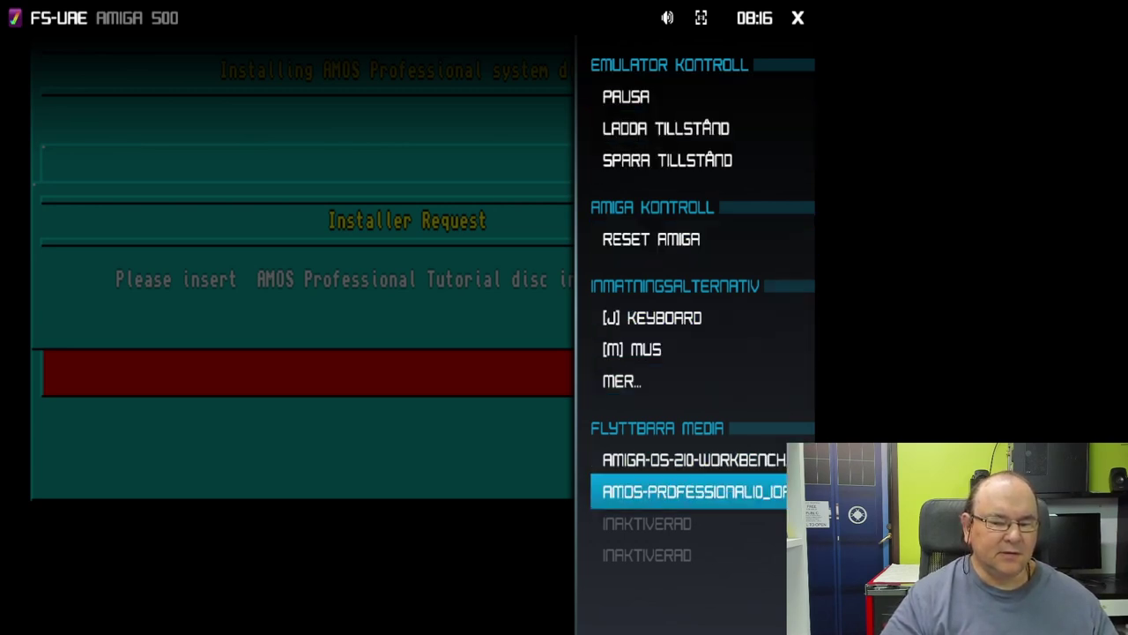
{"action": "key", "text": "Down"}
{"action": "key", "text": "Down"}
{"action": "key", "text": "Up"}
{"action": "key", "text": "Up"}
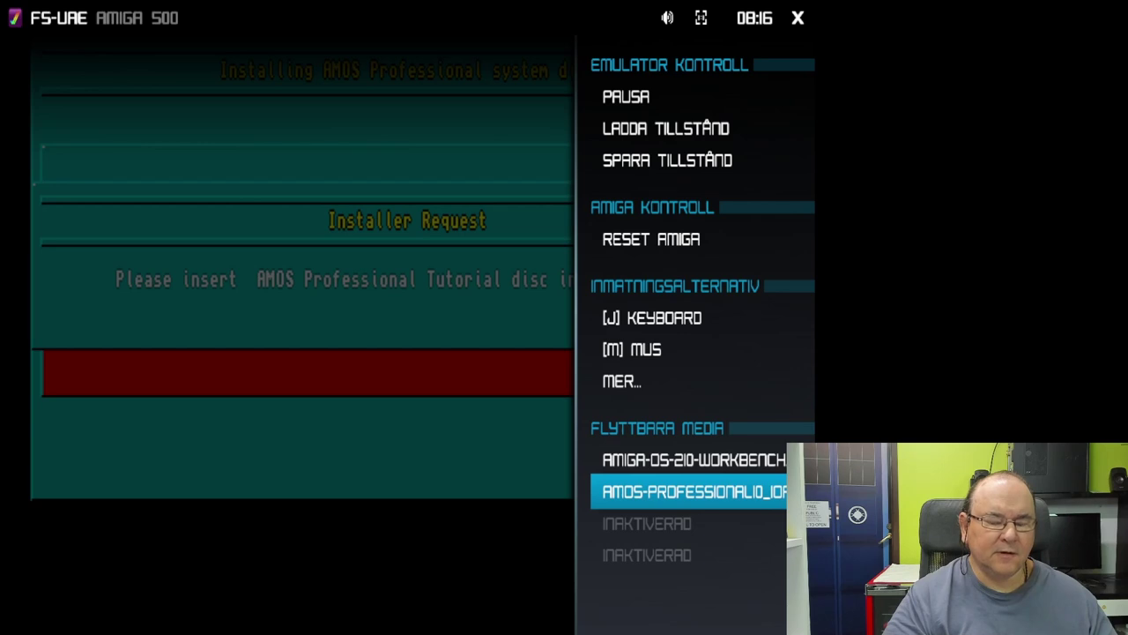
{"action": "key", "text": "Return"}
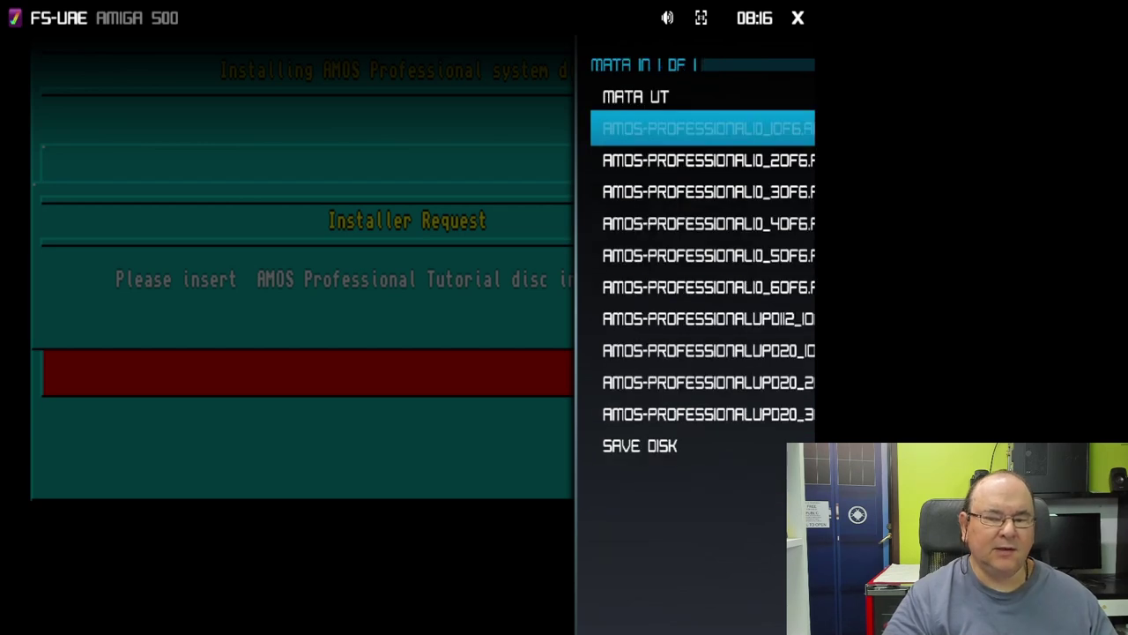
{"action": "key", "text": "Down"}
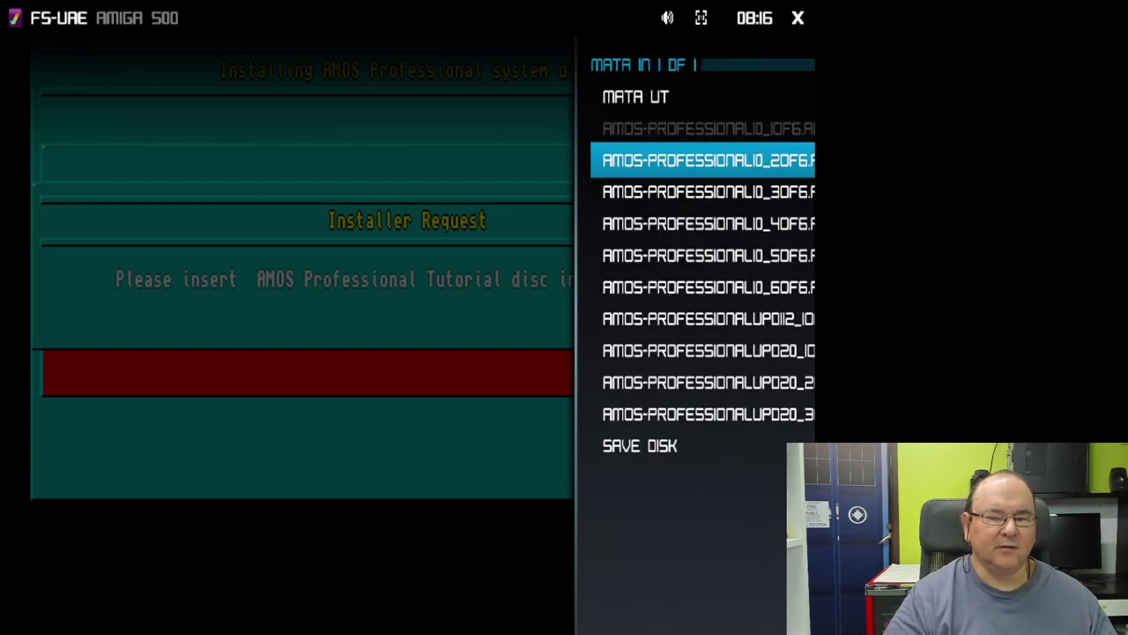
{"action": "key", "text": "Up"}
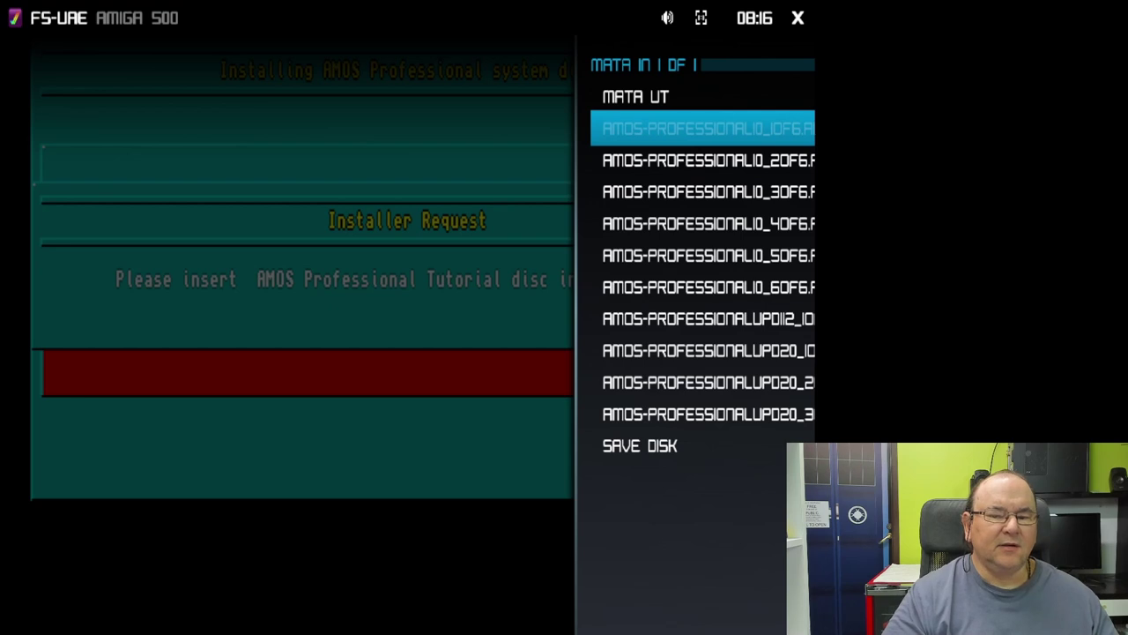
{"action": "key", "text": "Down"}
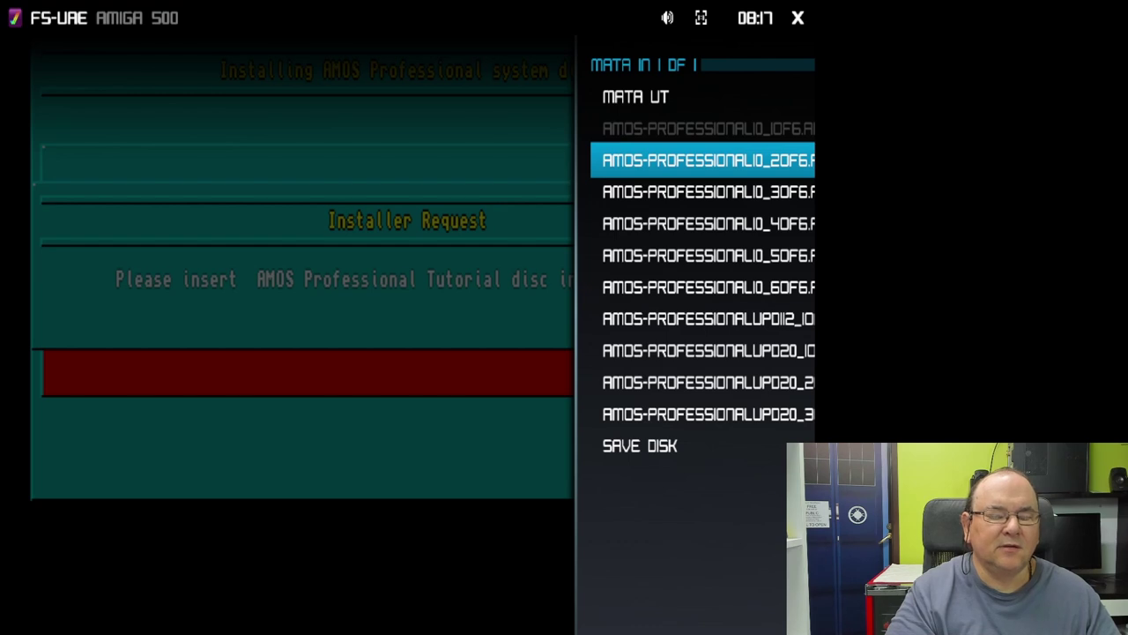
Step: Insert the AMOS Professional 2OF6 disk image and let the installer copy its files
{"action": "key", "text": "Return"}
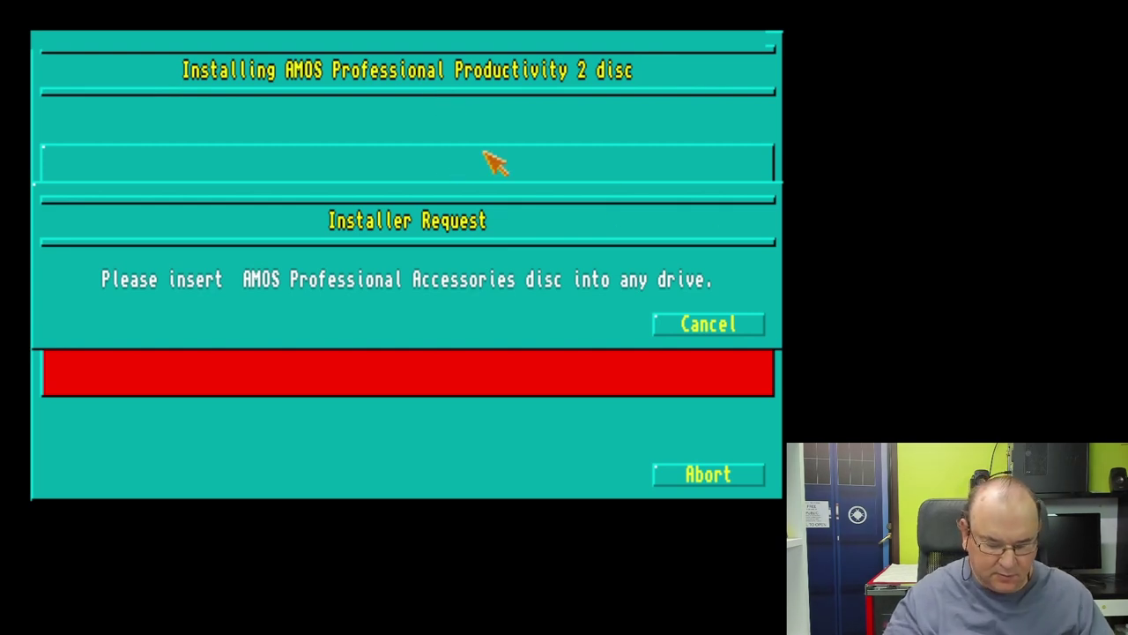
Step: Insert the AMOS Professional 4OF6 disk image into the floppy drive as the Accessories disc
{"action": "key", "text": "F12"}
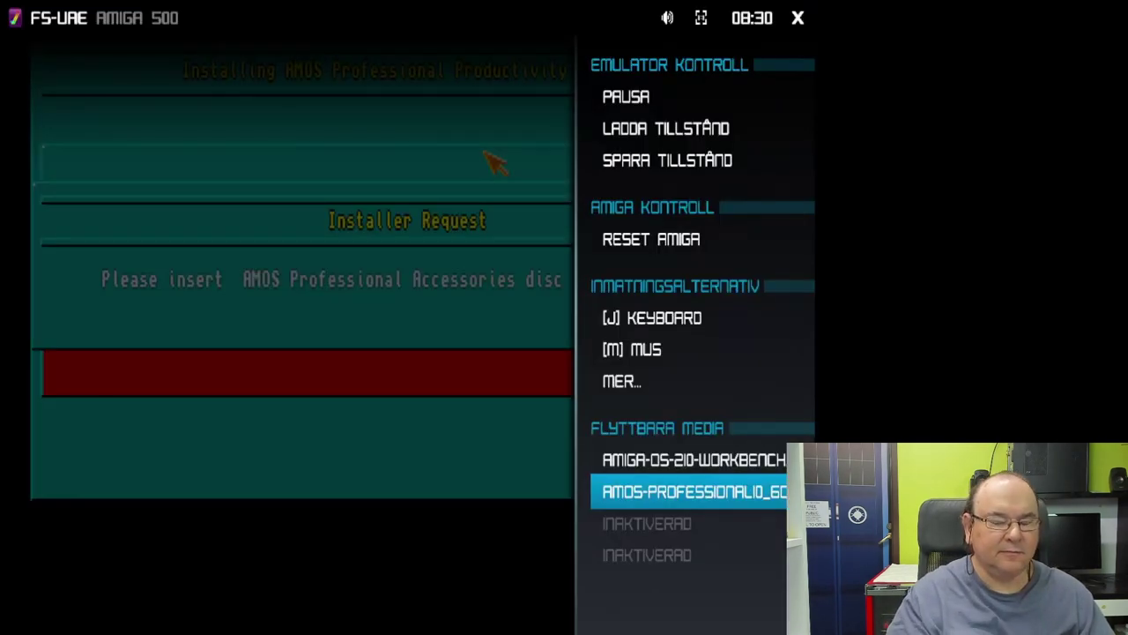
{"action": "key", "text": "Return"}
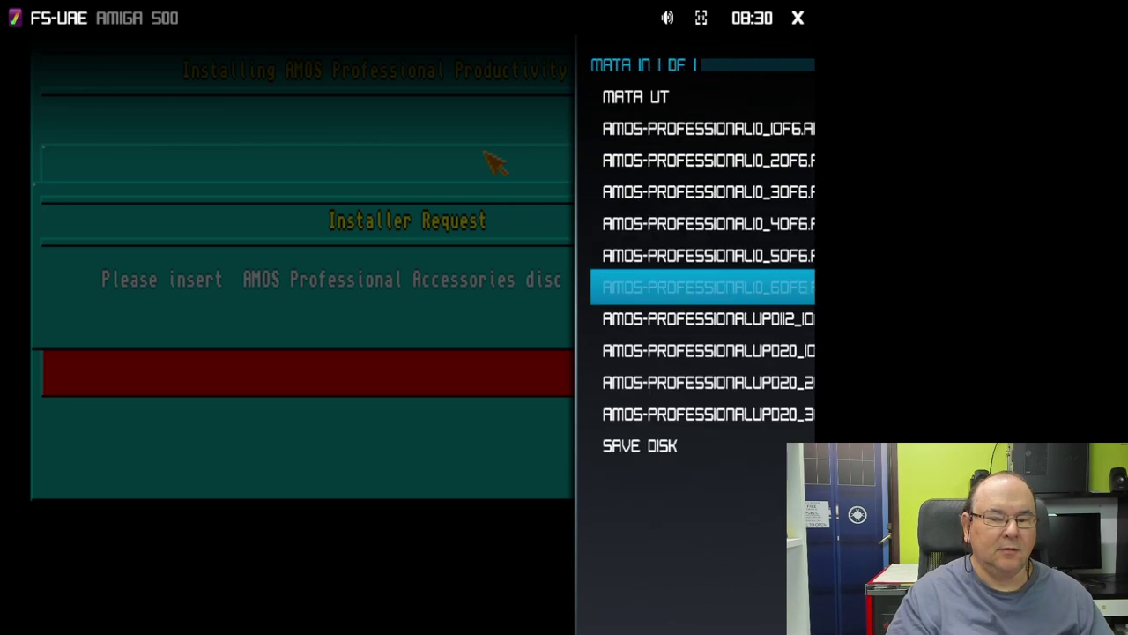
{"action": "key", "text": "Up"}
{"action": "key", "text": "Up"}
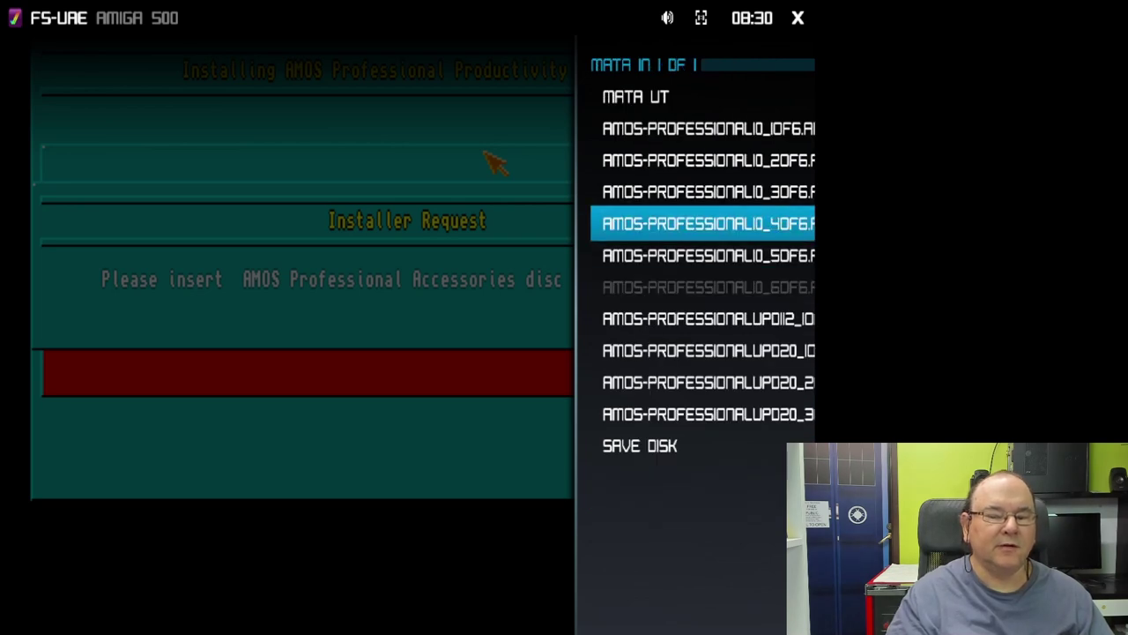
{"action": "key", "text": "Return"}
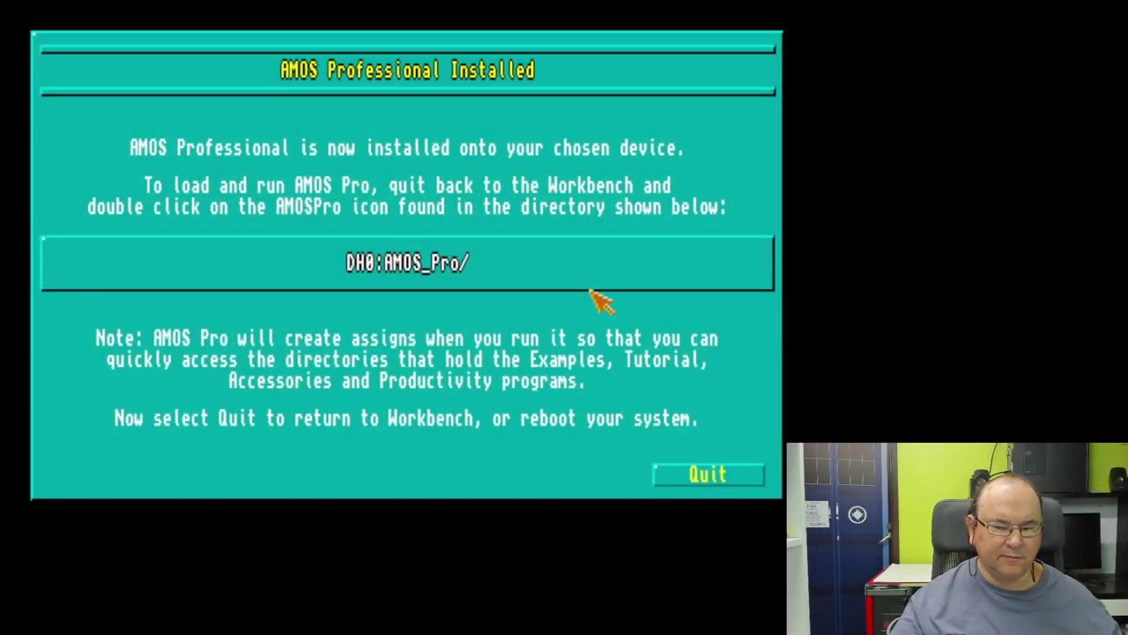
Step: Quit the finished installer and eject the Workbench disk from drive DF0
{"action": "left_click", "coordinate": [702, 479]}
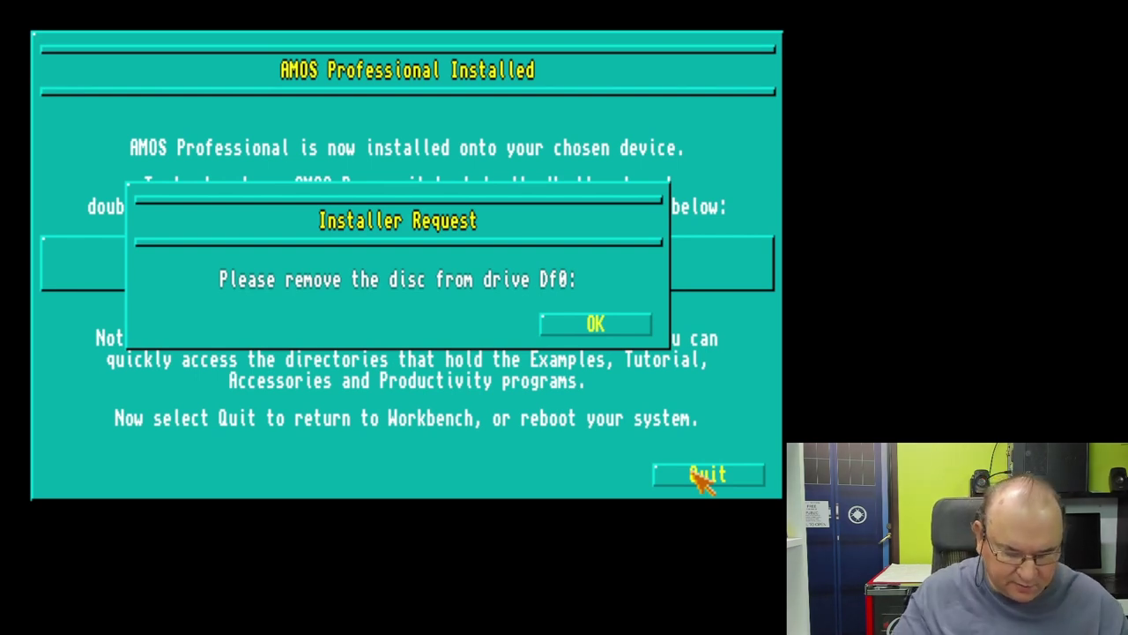
{"action": "key", "text": "F12"}
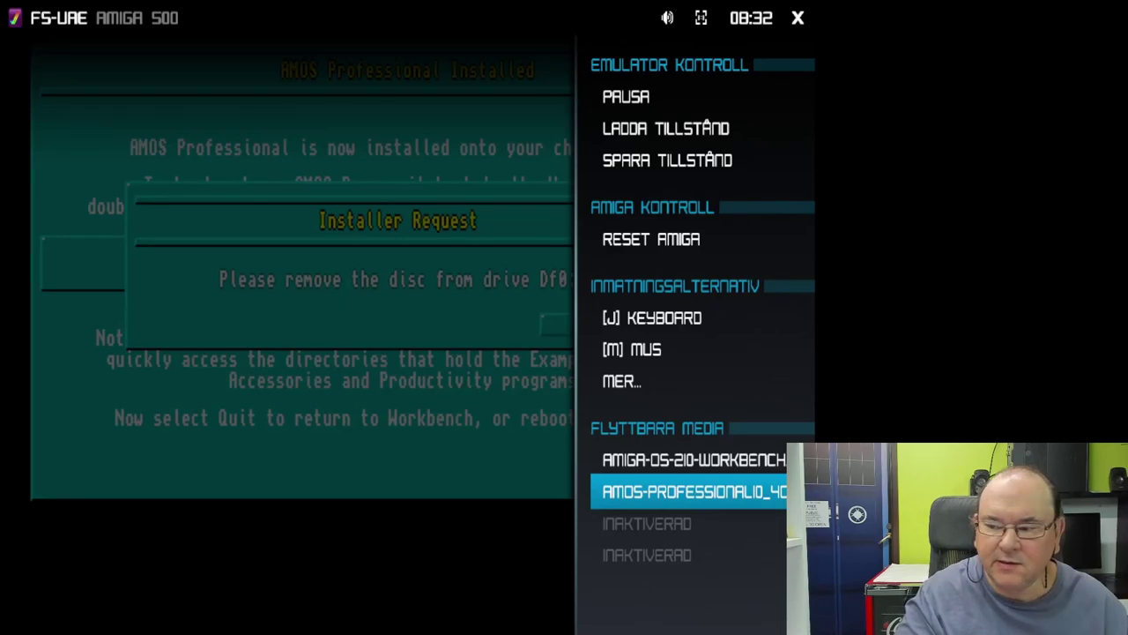
{"action": "key", "text": "Up"}
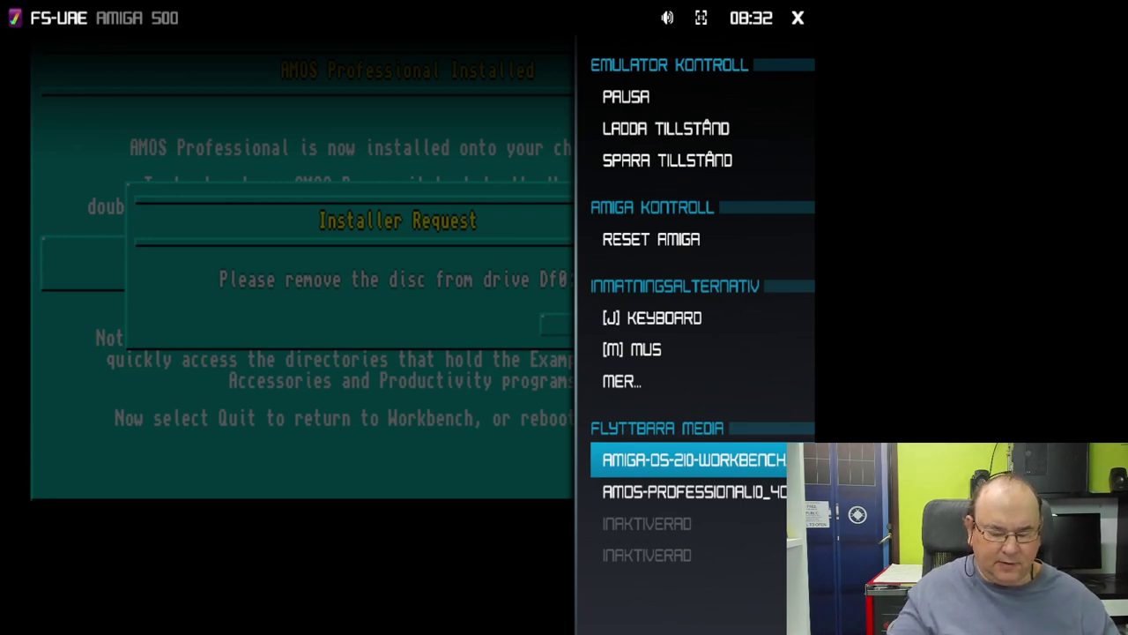
{"action": "key", "text": "Return"}
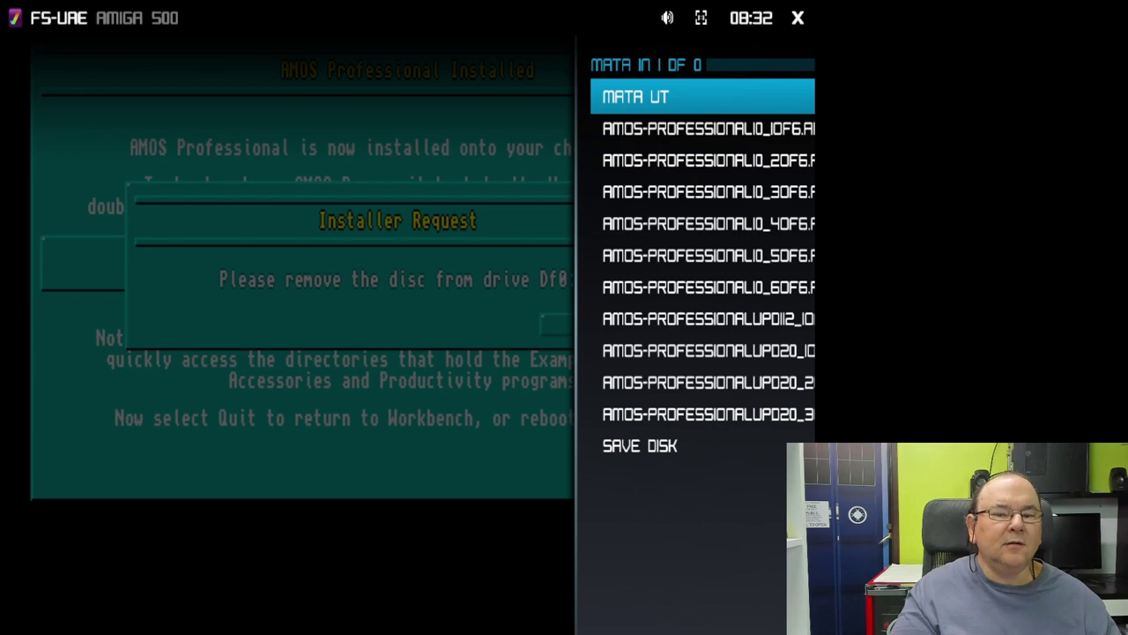
{"action": "key", "text": "Down"}
{"action": "key", "text": "Up"}
{"action": "key", "text": "Up"}
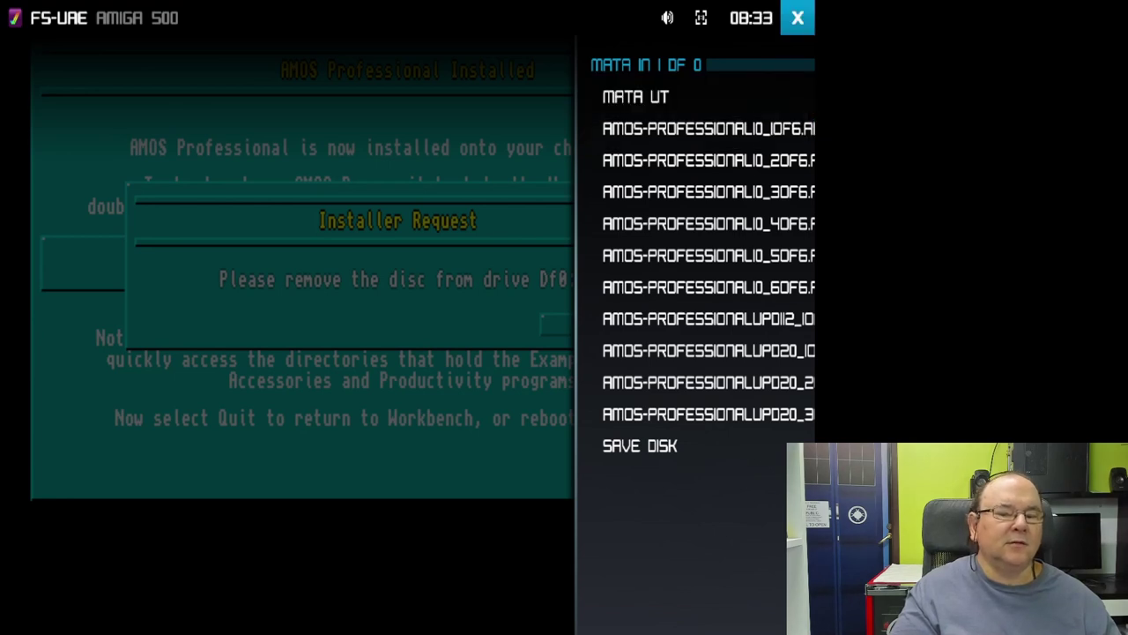
{"action": "key", "text": "Down"}
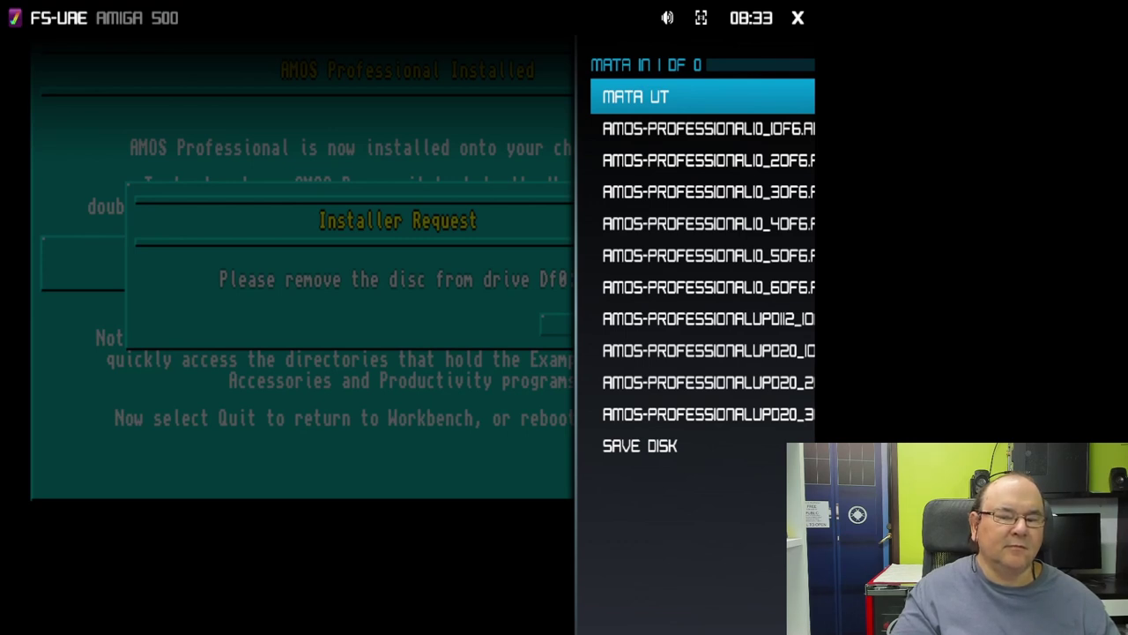
{"action": "key", "text": "Down"}
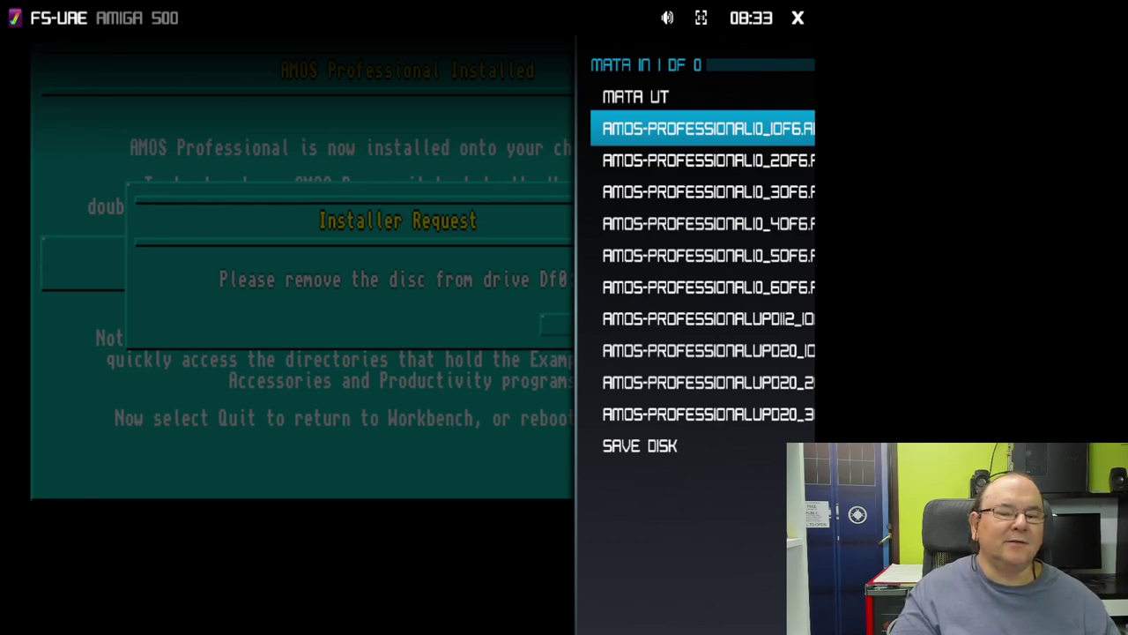
{"action": "key", "text": "Up"}
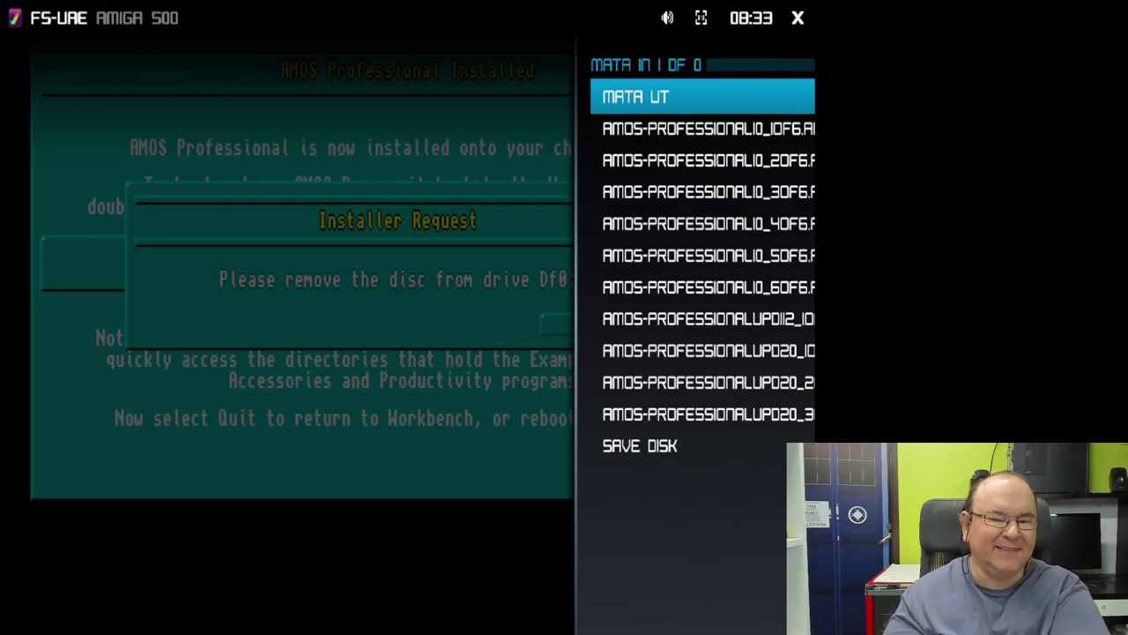
{"action": "key", "text": "F12"}
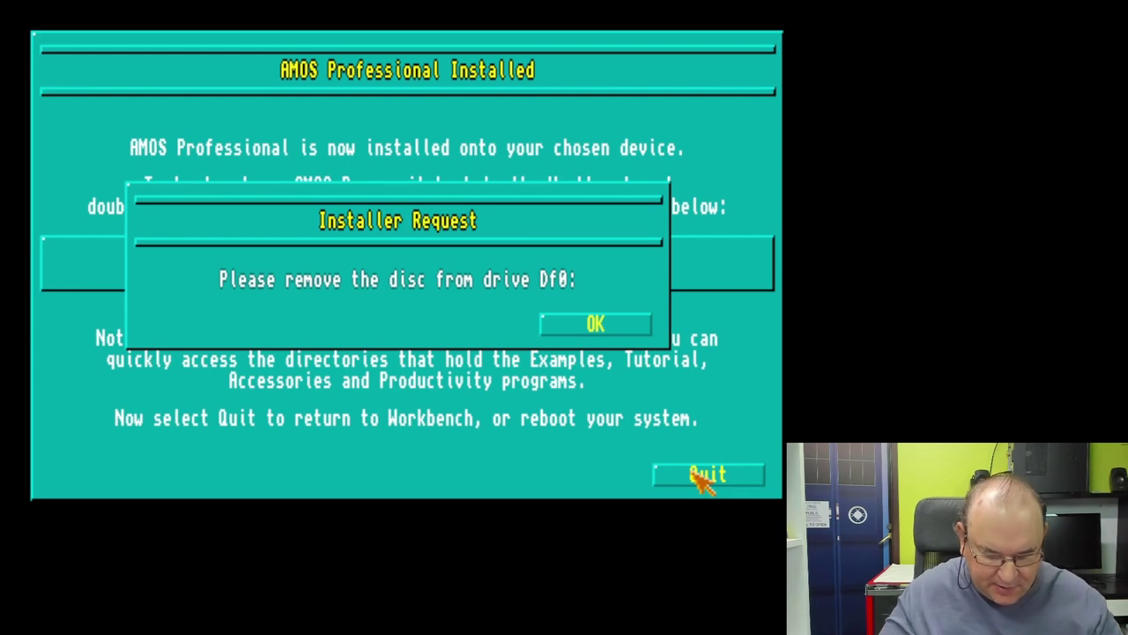
Step: Eject the AMOS disk from drive DF1 via the FS-UAE menu
{"action": "key", "text": "F12"}
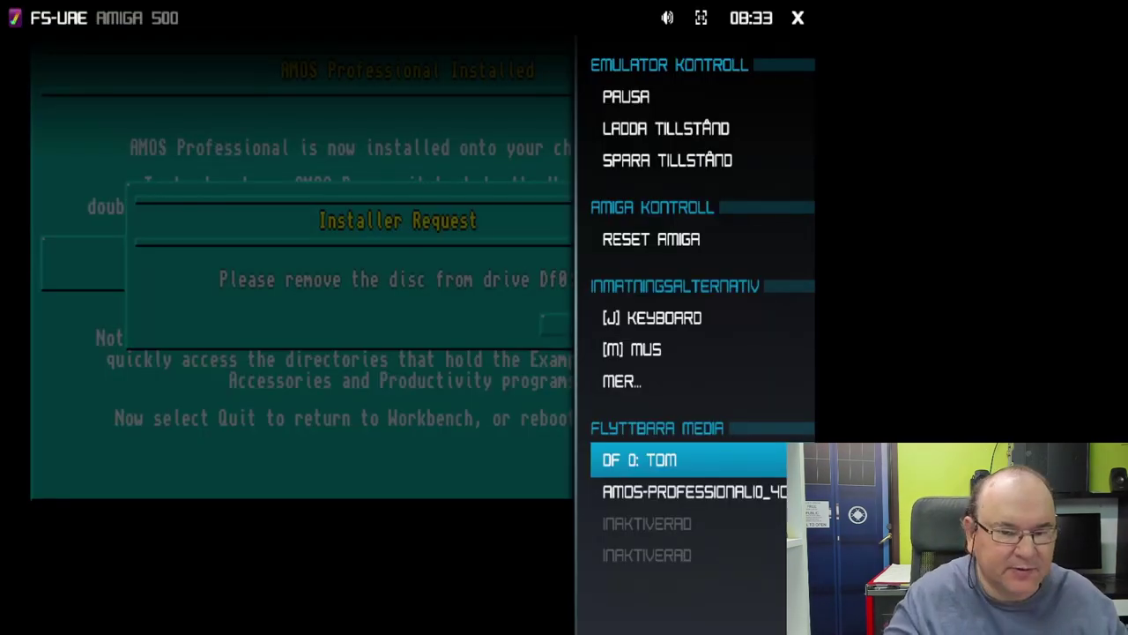
{"action": "key", "text": "Down"}
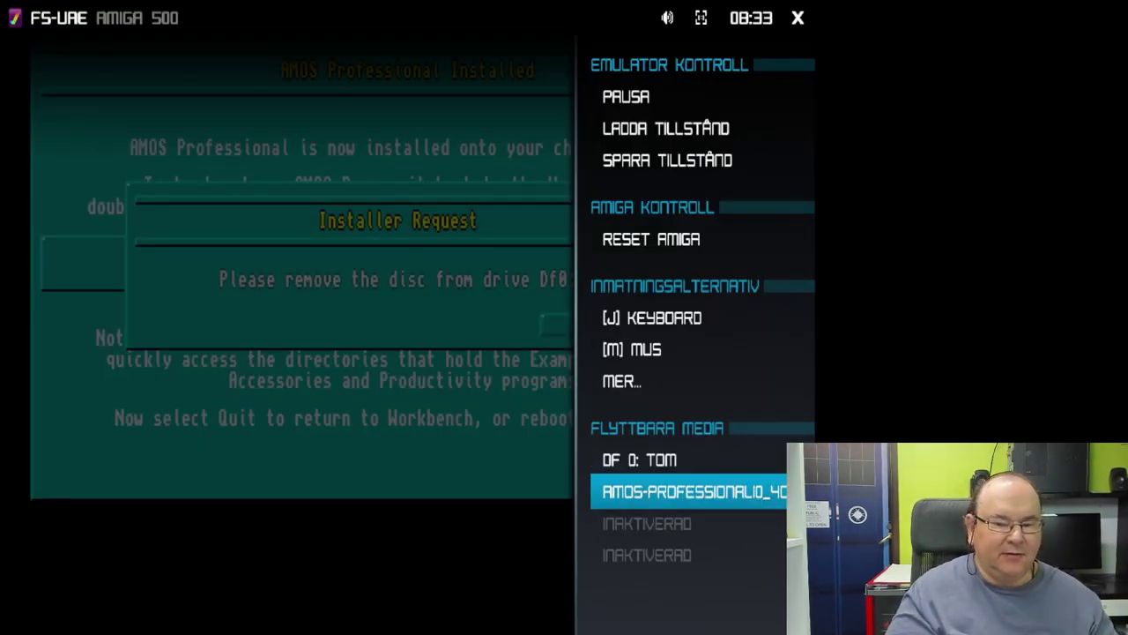
{"action": "key", "text": "Return"}
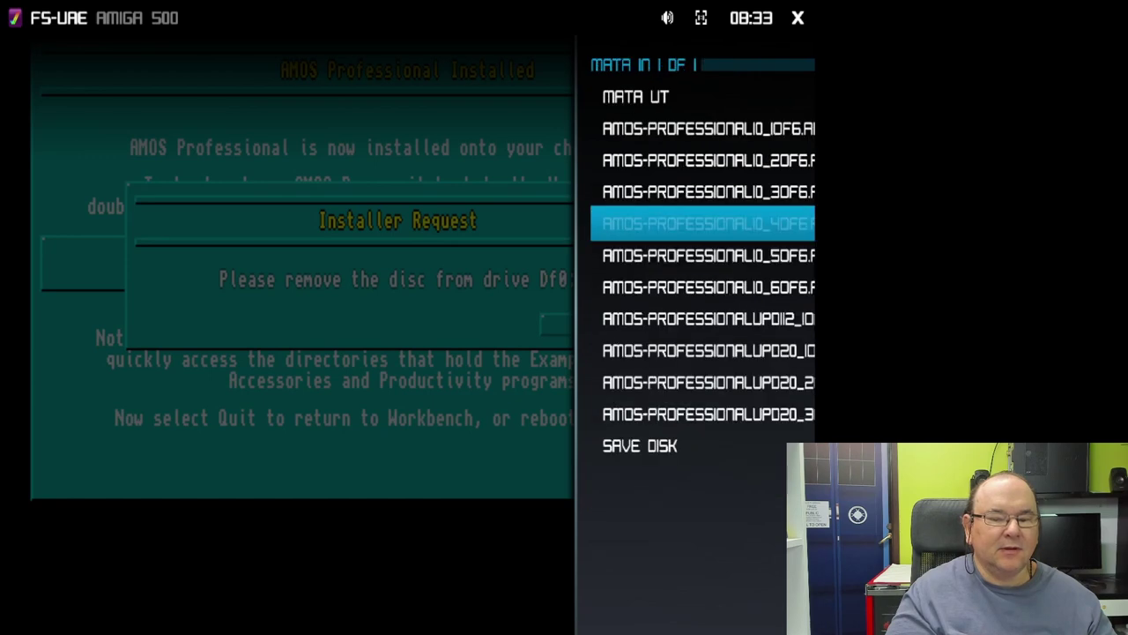
{"action": "key", "text": "Up"}
{"action": "key", "text": "Up"}
{"action": "key", "text": "Up"}
{"action": "key", "text": "Up"}
{"action": "key", "text": "Return"}
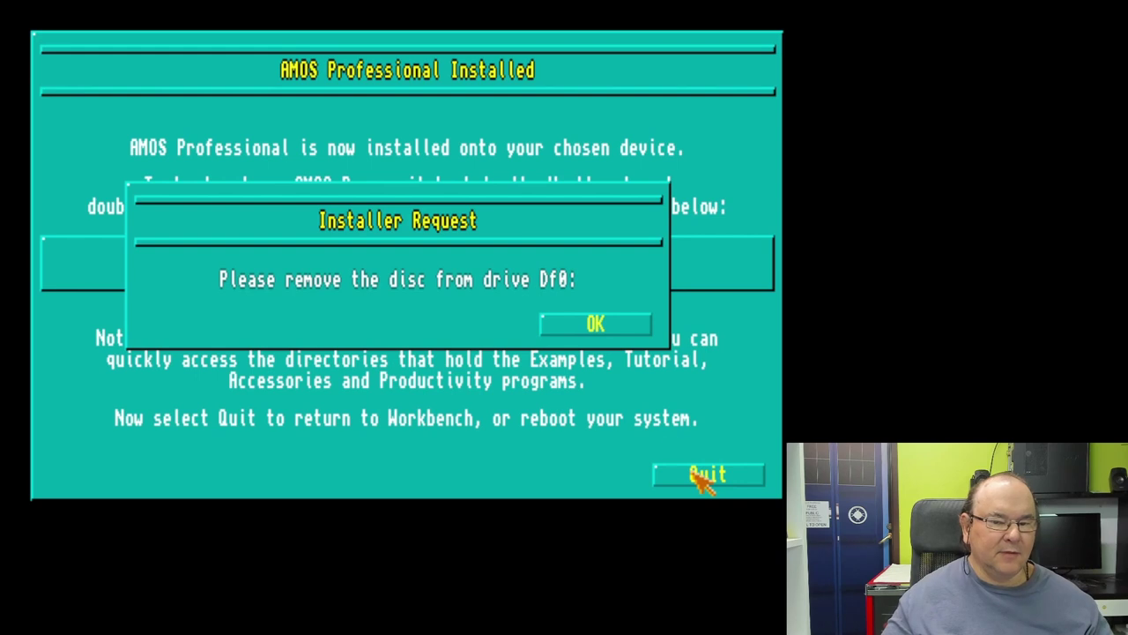
Step: Confirm the disc removal, close the AMOSPro_System window and open the AMOS Pro hard disk
{"action": "left_click", "coordinate": [573, 332]}
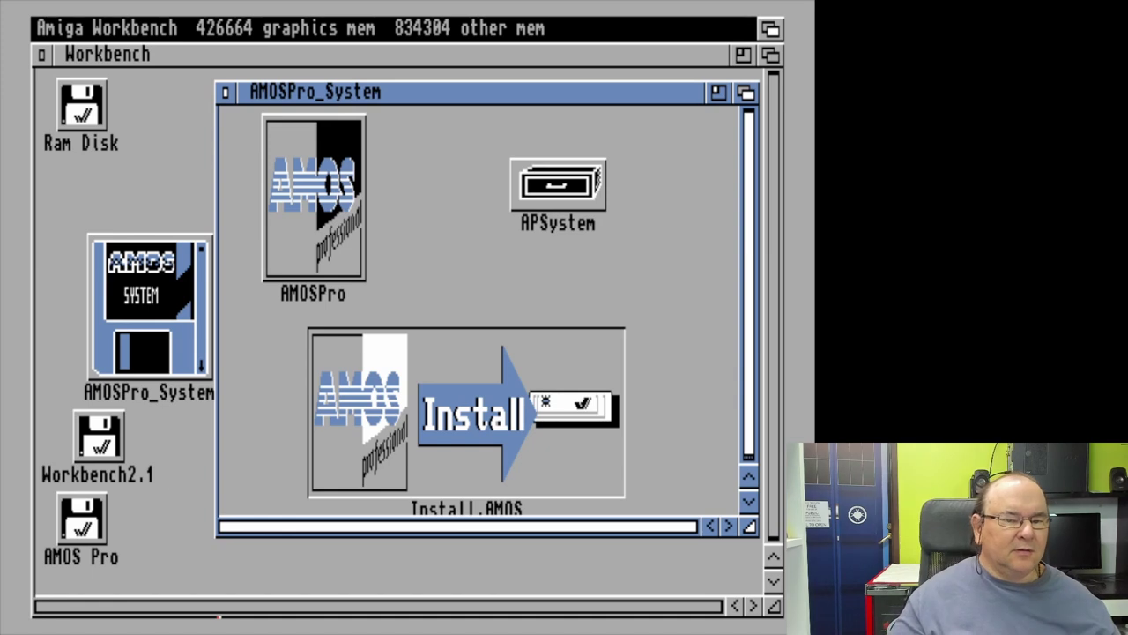
{"action": "left_click", "coordinate": [226, 94]}
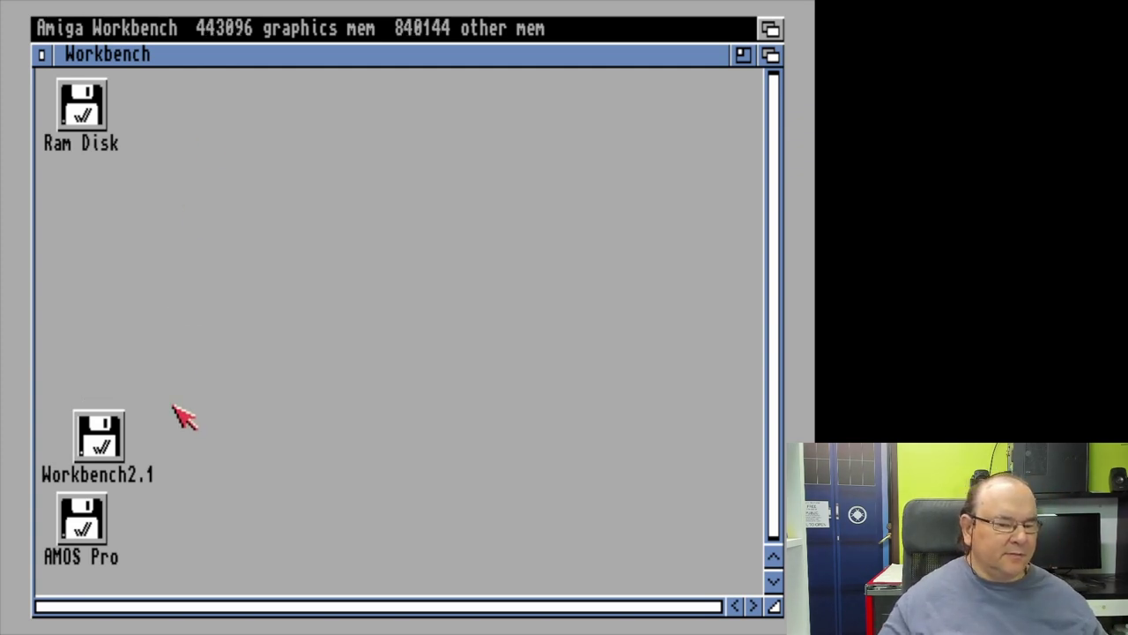
{"action": "double_click", "coordinate": [100, 527]}
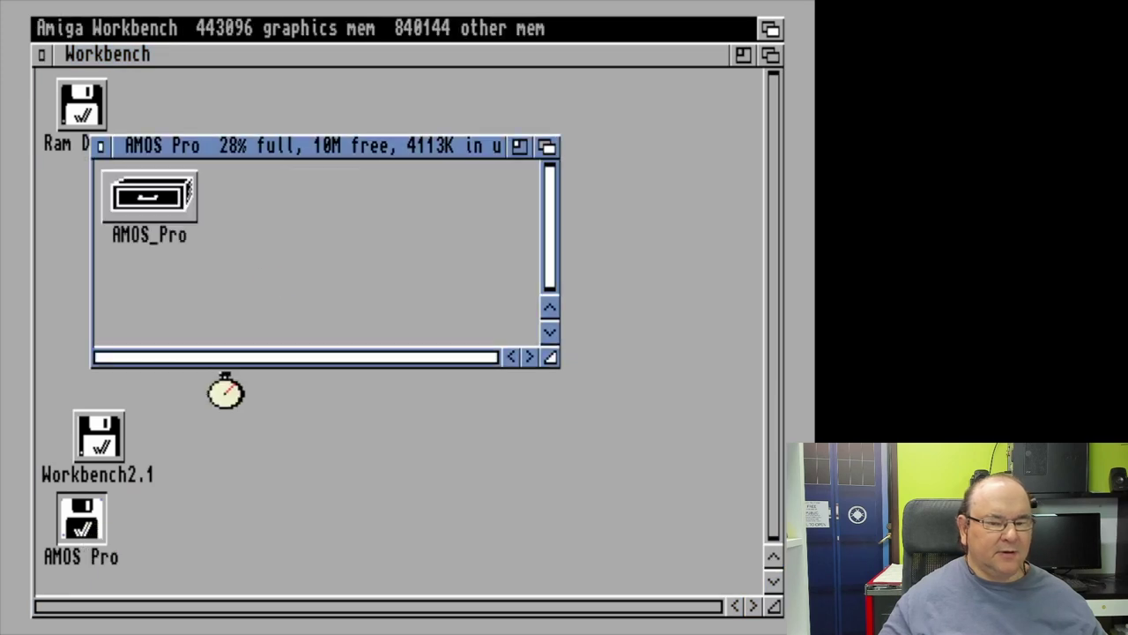
Step: Open the AMOS_Pro drawer, move its window to the upper left and enlarge it
{"action": "left_click", "coordinate": [171, 207]}
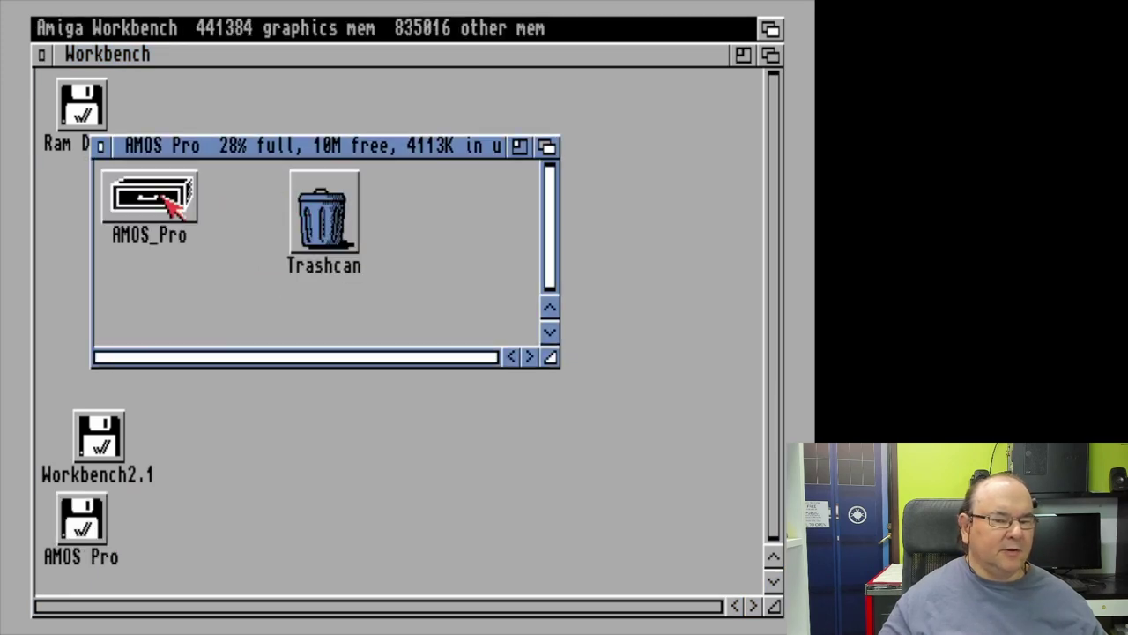
{"action": "double_click", "coordinate": [172, 205]}
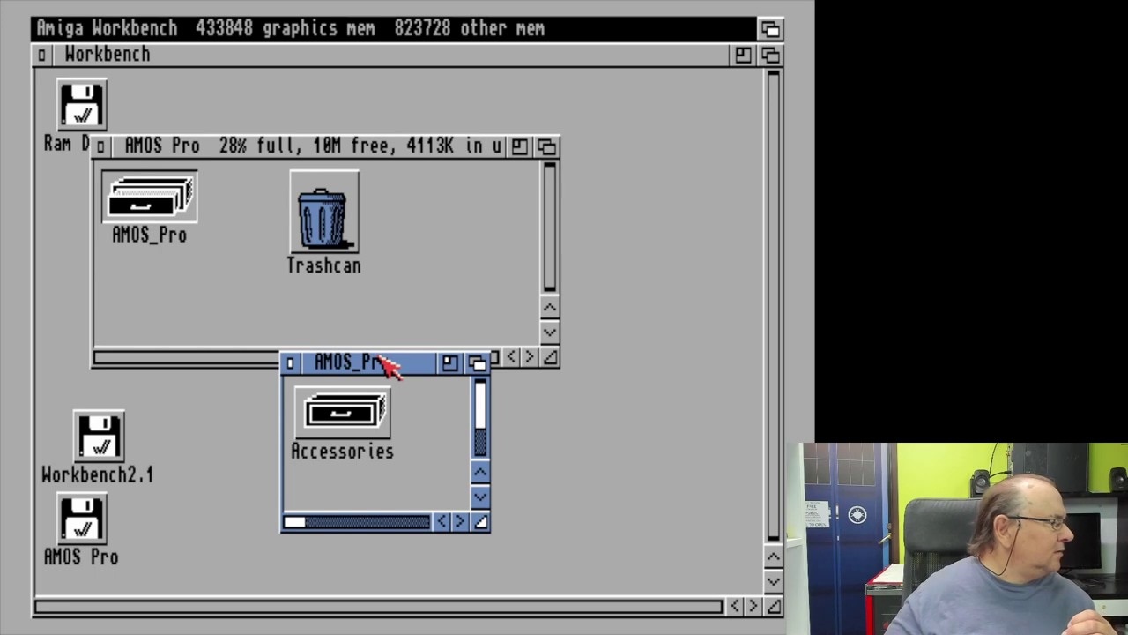
{"action": "left_click_drag", "start_coordinate": [381, 359], "coordinate": [200, 104]}
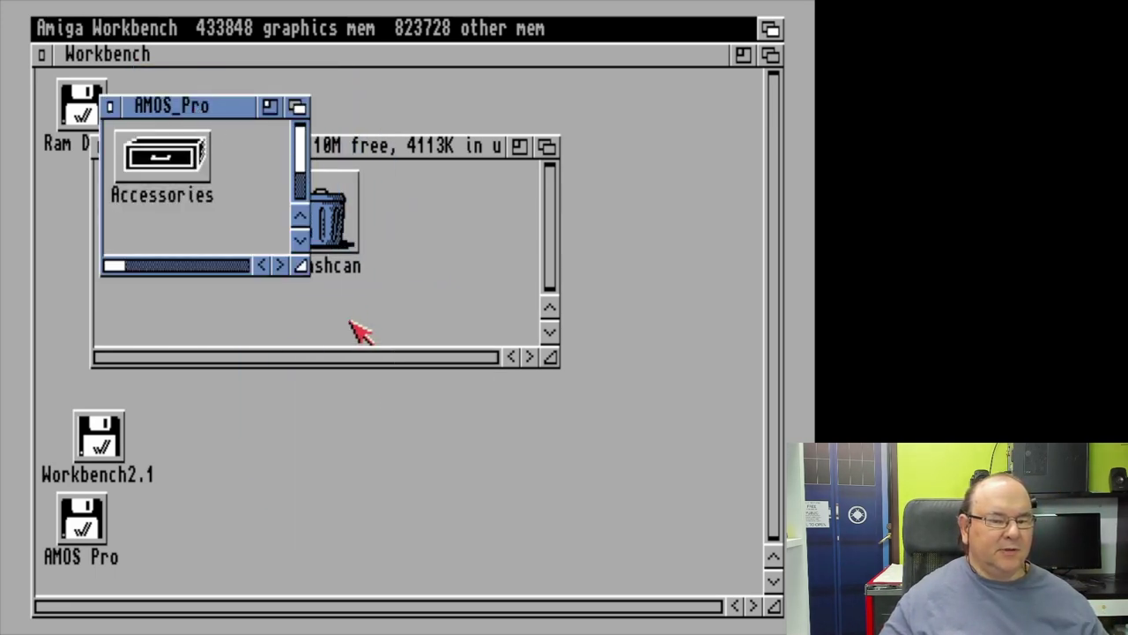
{"action": "left_click_drag", "start_coordinate": [302, 266], "coordinate": [675, 496]}
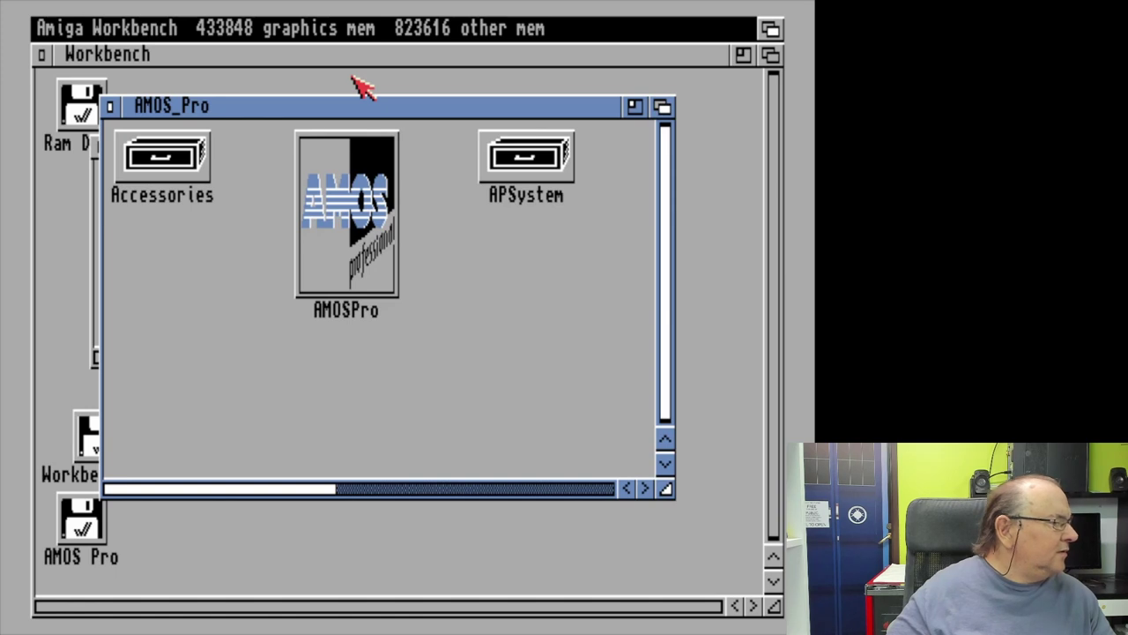
Step: Tidy the AMOS_Pro drawer's icons with Window > Clean Up from the Workbench menus
{"action": "right_click", "coordinate": [345, 37]}
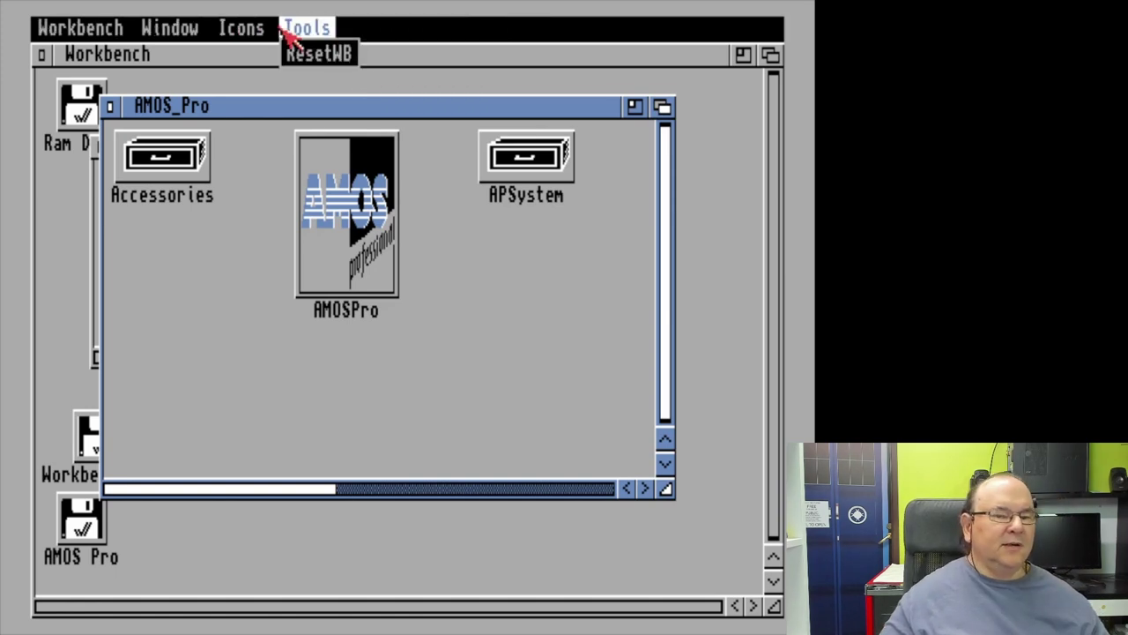
{"action": "mouse_move", "coordinate": [187, 35]}
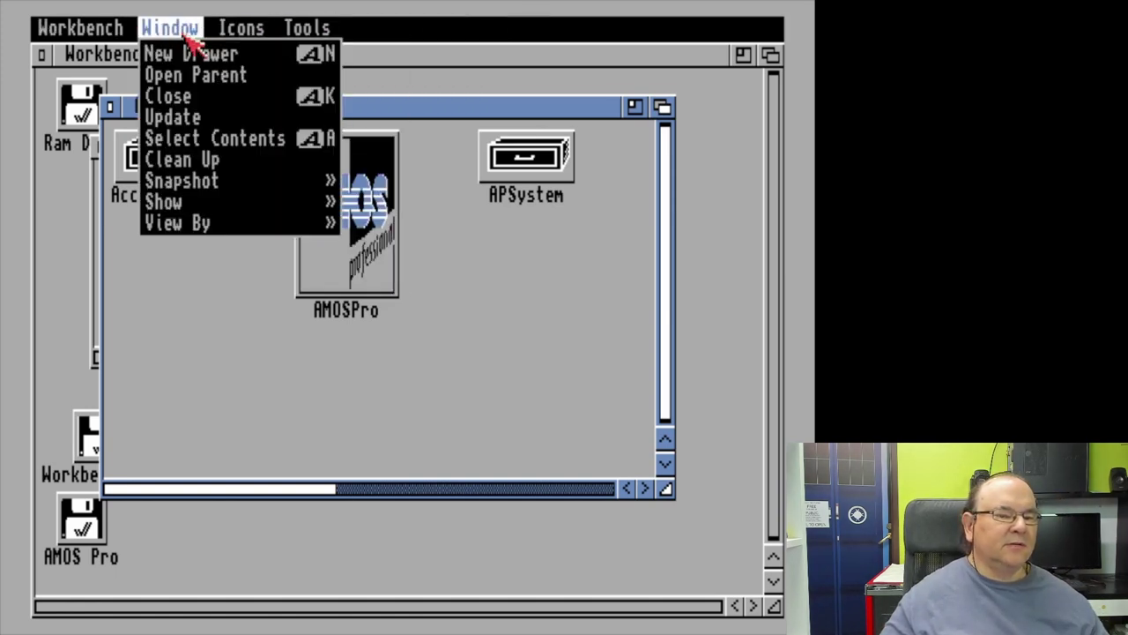
{"action": "right_click", "coordinate": [185, 162]}
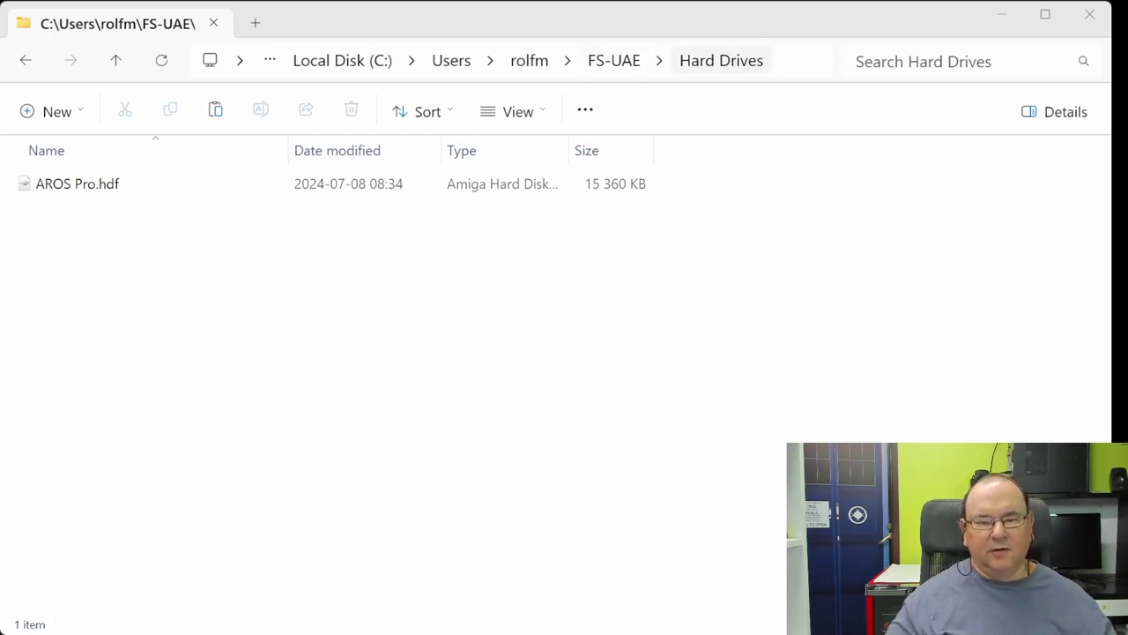
Step: Duplicate the AROS Pro.hdf image, creating AROS Pro - Copy.hdf
{"action": "left_click", "coordinate": [105, 189]}
{"action": "double_click", "coordinate": [106, 189]}
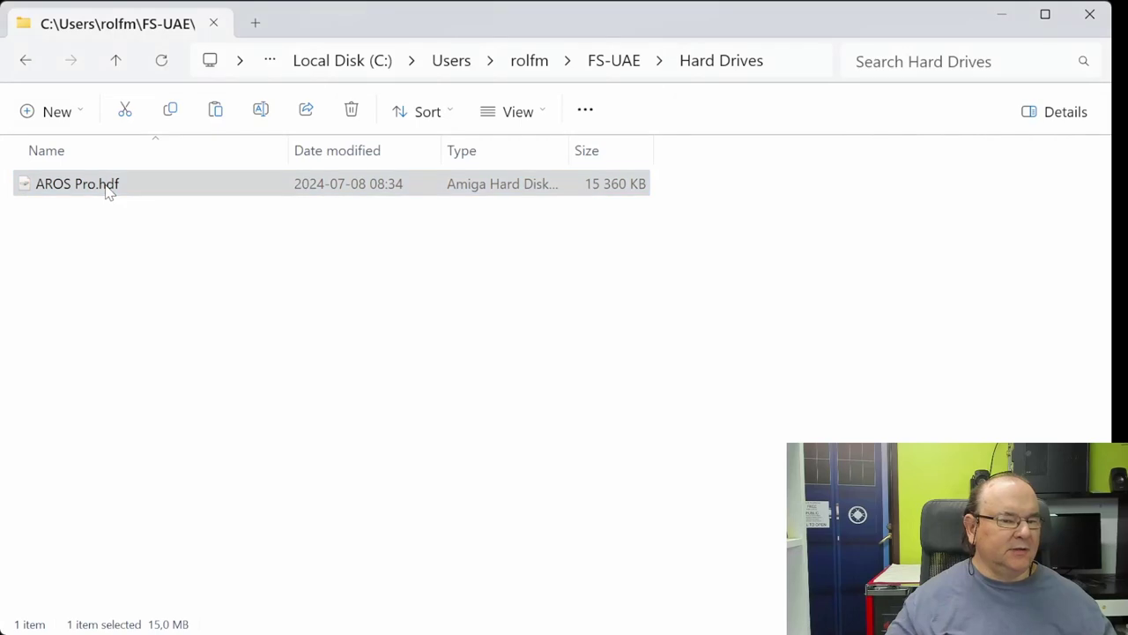
{"action": "left_click", "coordinate": [164, 231]}
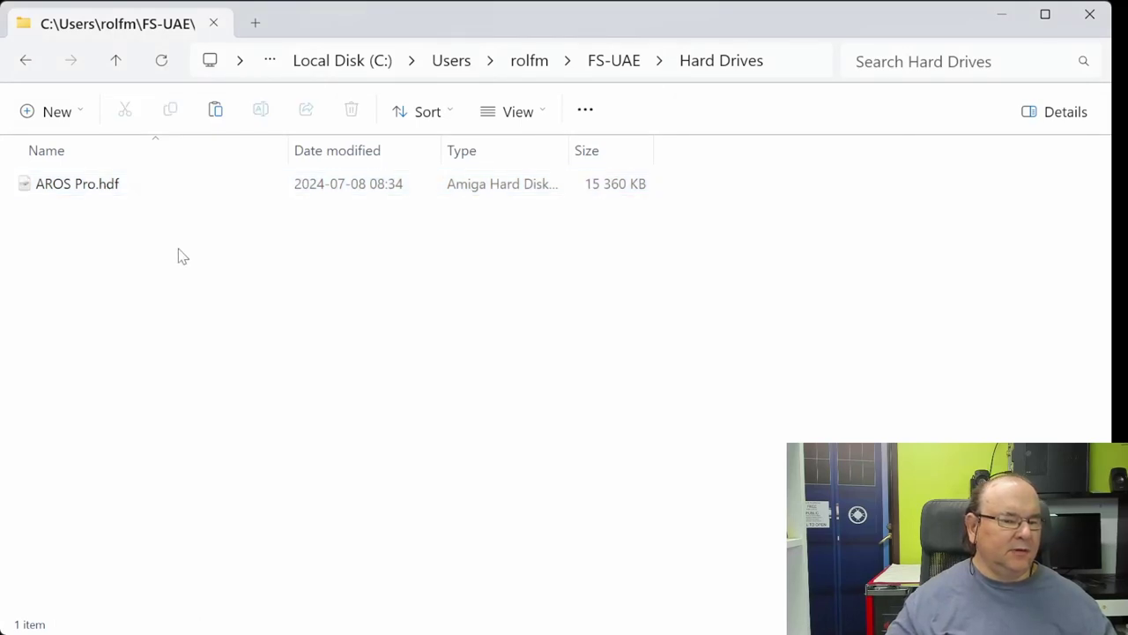
{"action": "key", "text": "ctrl+v"}
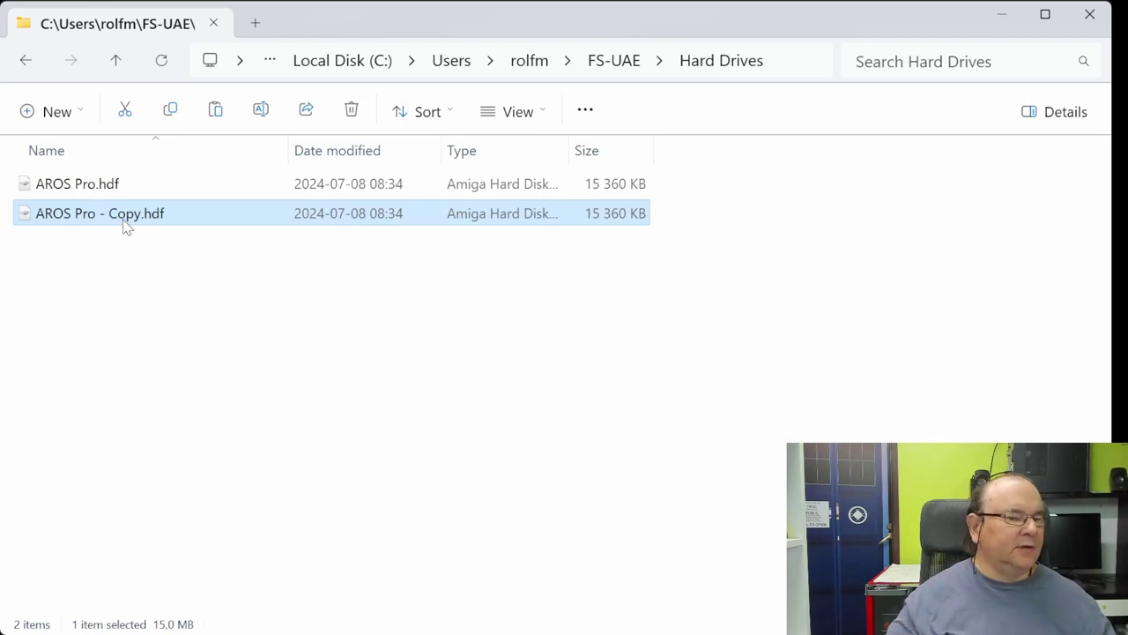
Step: Rename the copy to 'AROS Pro - Phase 1 complete.hdf'
{"action": "left_click", "coordinate": [126, 220]}
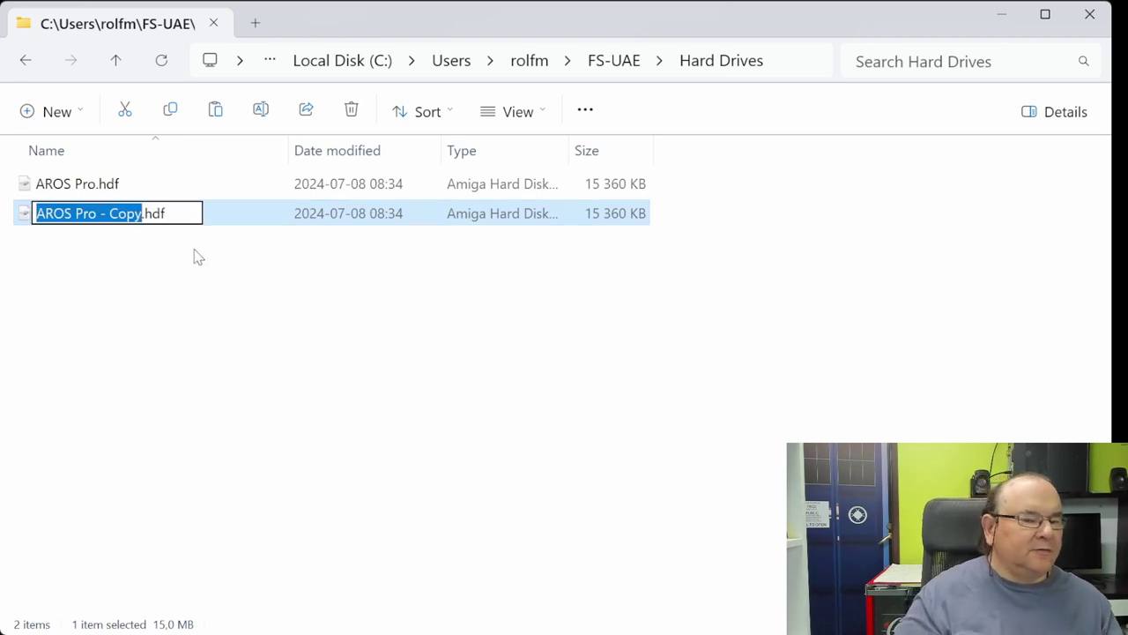
{"action": "key", "text": "Home"}
{"action": "key", "text": "Right"}
{"action": "key", "text": "Right"}
{"action": "key", "text": "Right"}
{"action": "key", "text": "Right"}
{"action": "key", "text": "Right"}
{"action": "key", "text": "Right"}
{"action": "key", "text": "Right"}
{"action": "key", "text": "Right"}
{"action": "key", "text": "Right"}
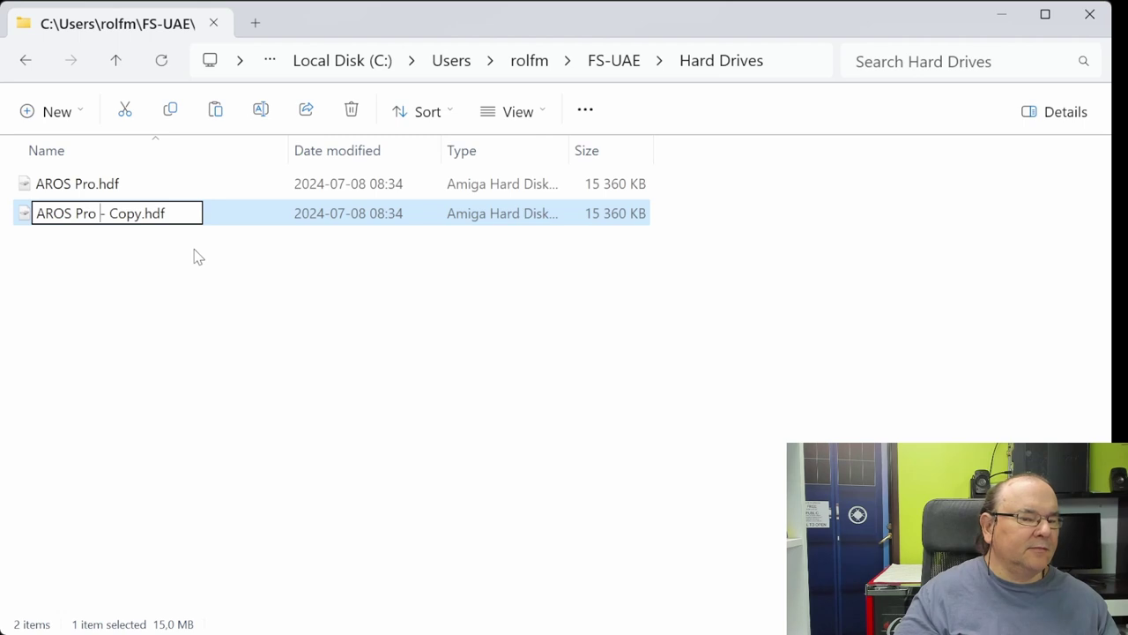
{"action": "key", "text": "shift+Right"}
{"action": "key", "text": "shift+Right"}
{"action": "key", "text": "shift+Right"}
{"action": "key", "text": "shift+Right"}
{"action": "key", "text": "shift+Right"}
{"action": "key", "text": "shift+Right"}
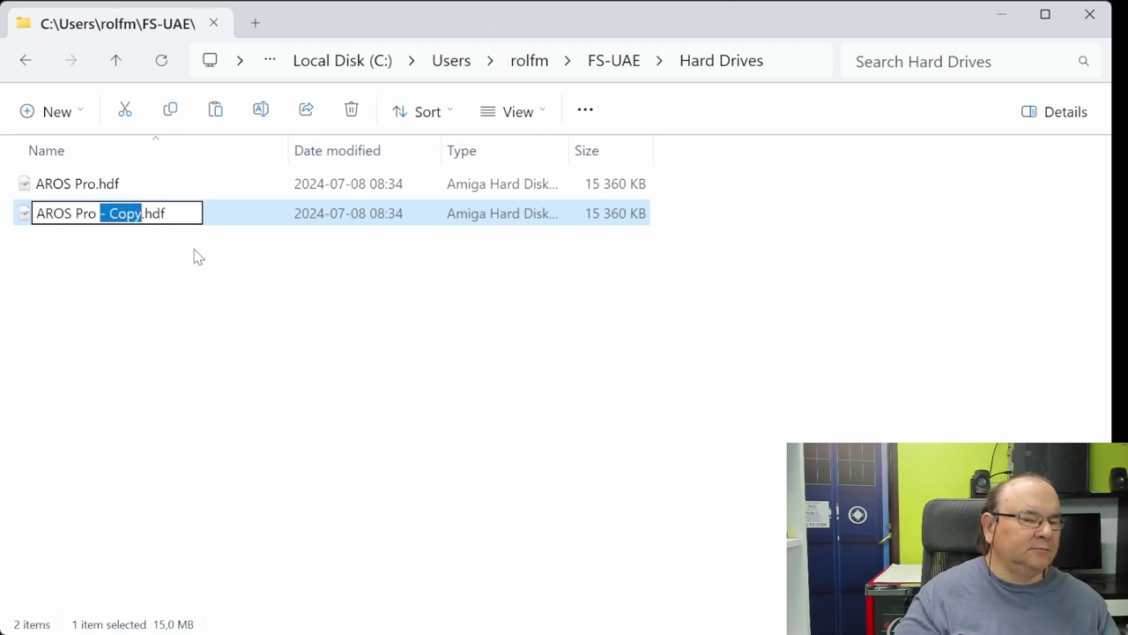
{"action": "key", "text": "Delete"}
{"action": "type", "text": "- "}
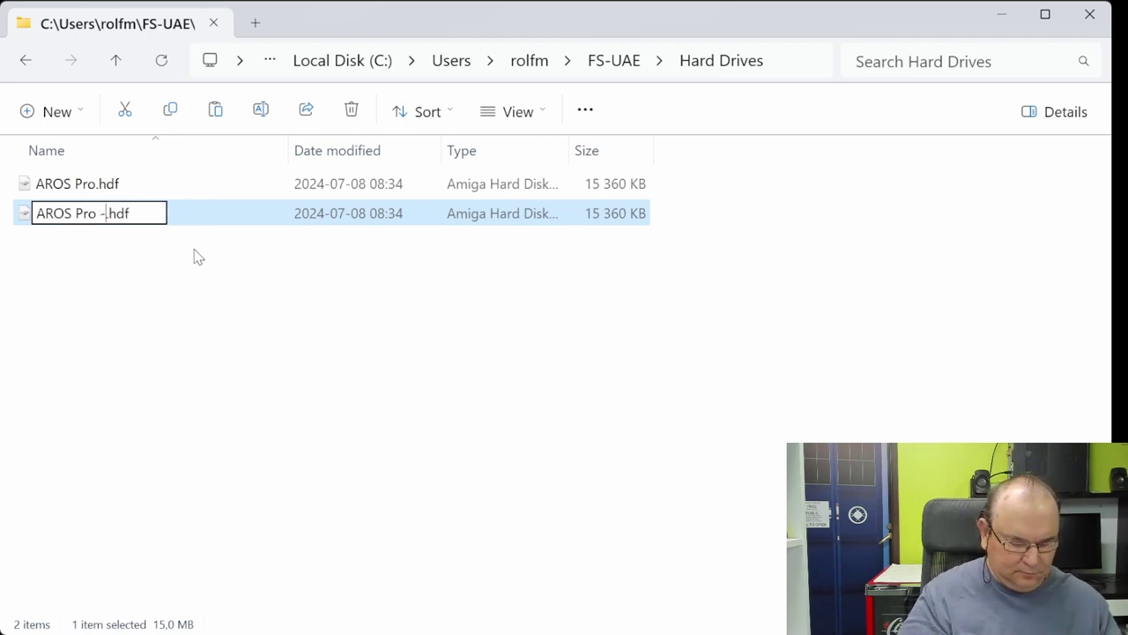
{"action": "type", "text": "Phas"}
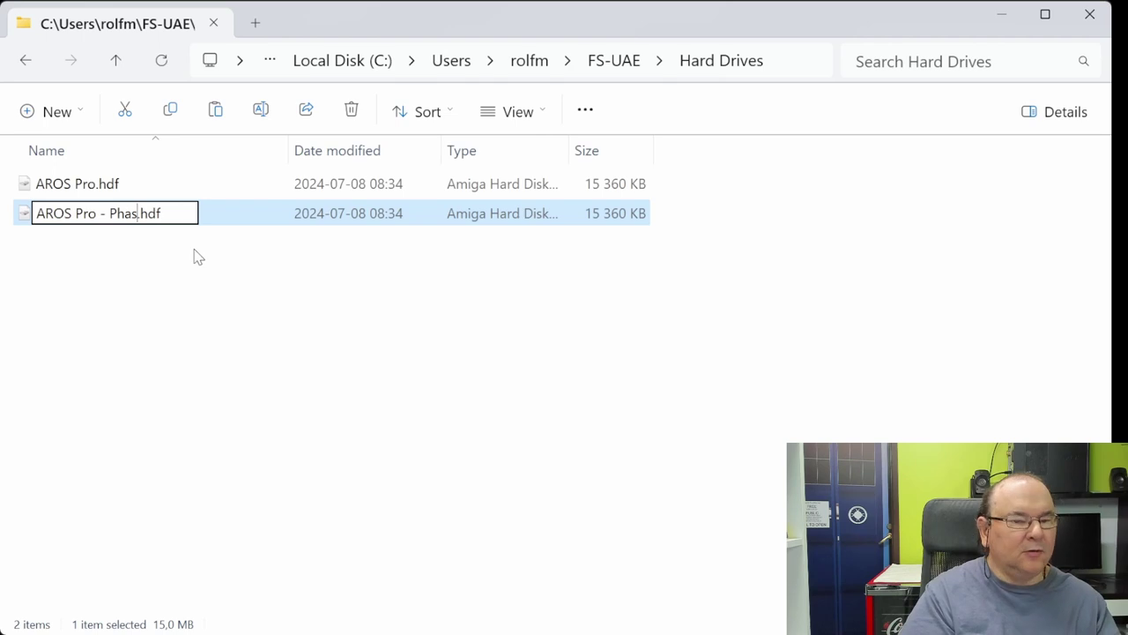
{"action": "type", "text": "e 1 "}
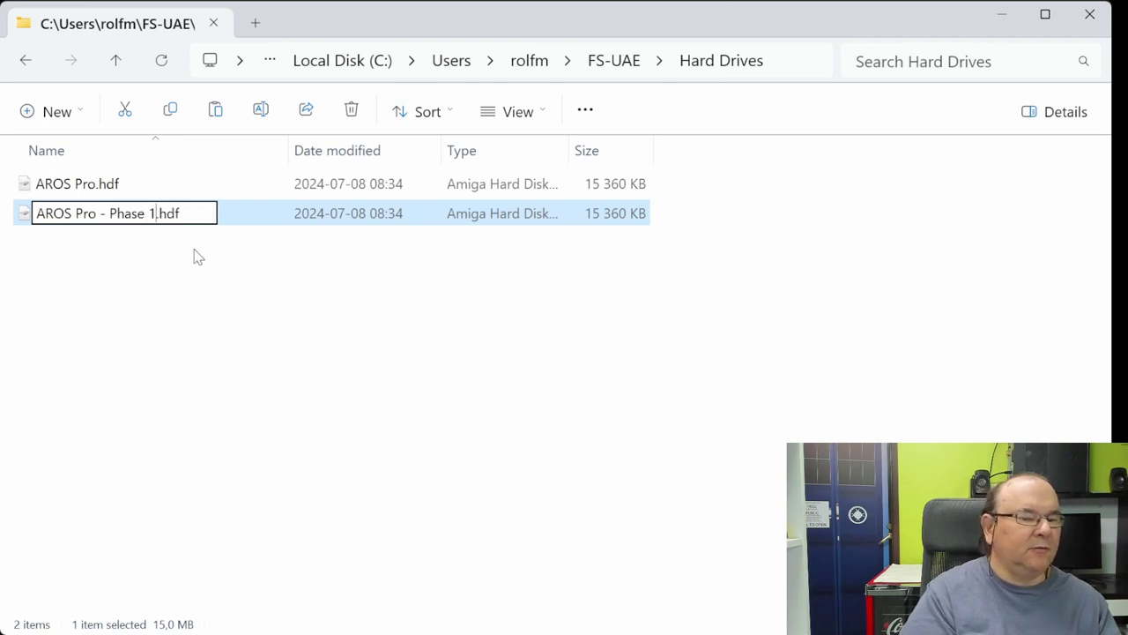
{"action": "type", "text": "complet"}
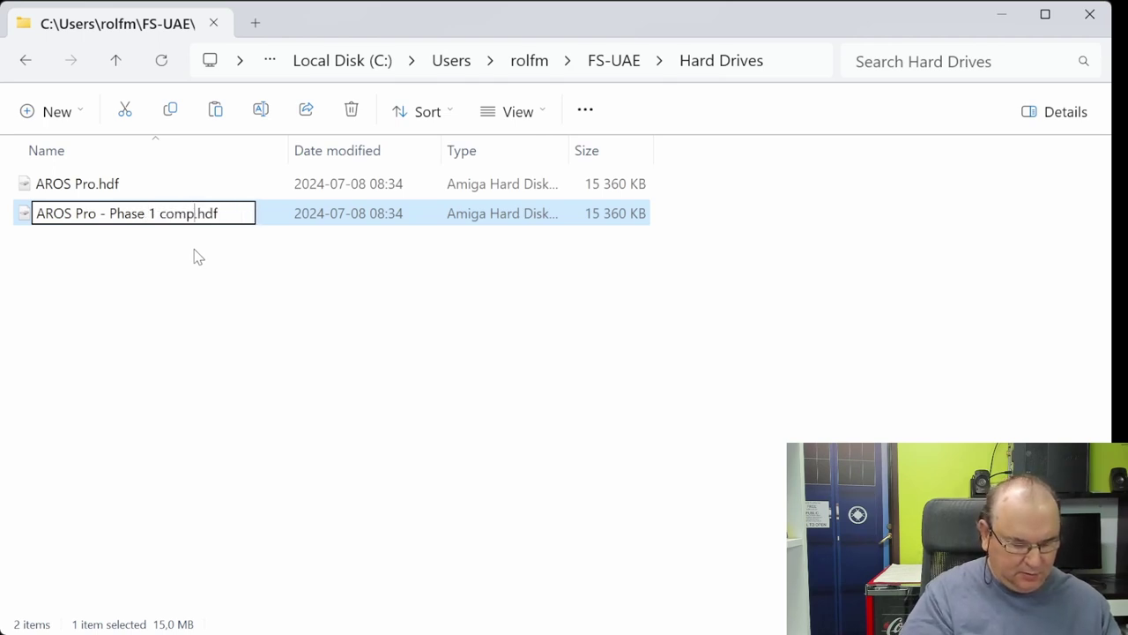
{"action": "type", "text": "e"}
{"action": "key", "text": "Return"}
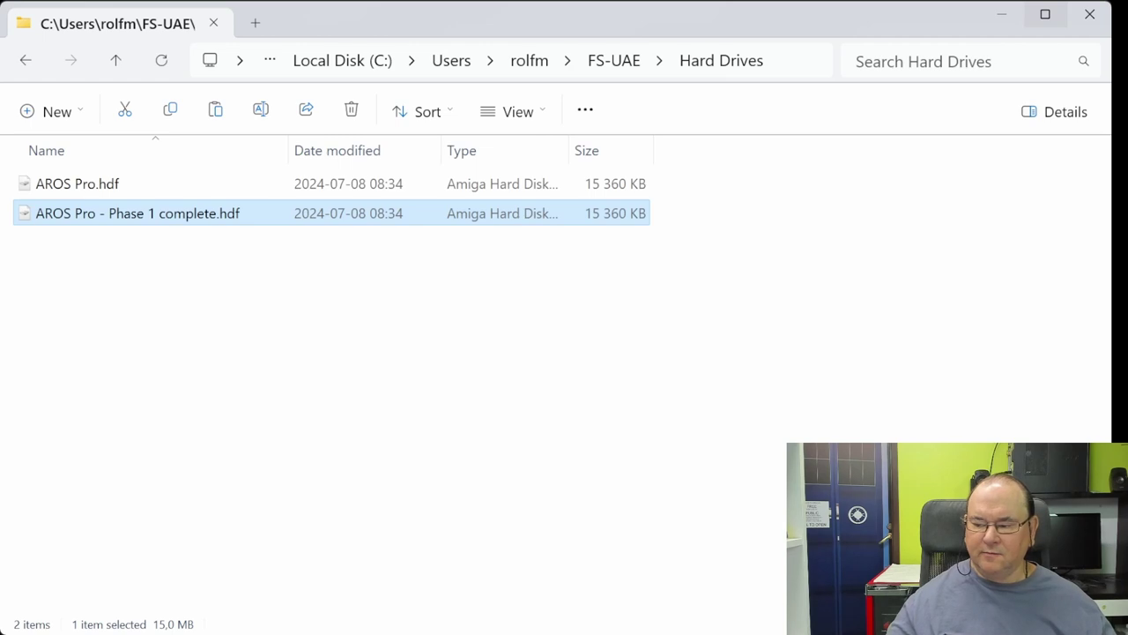
Step: Close File Explorer, eject the AMOS Professional disk from drive 2 and start the emulator
{"action": "left_click", "coordinate": [1090, 14]}
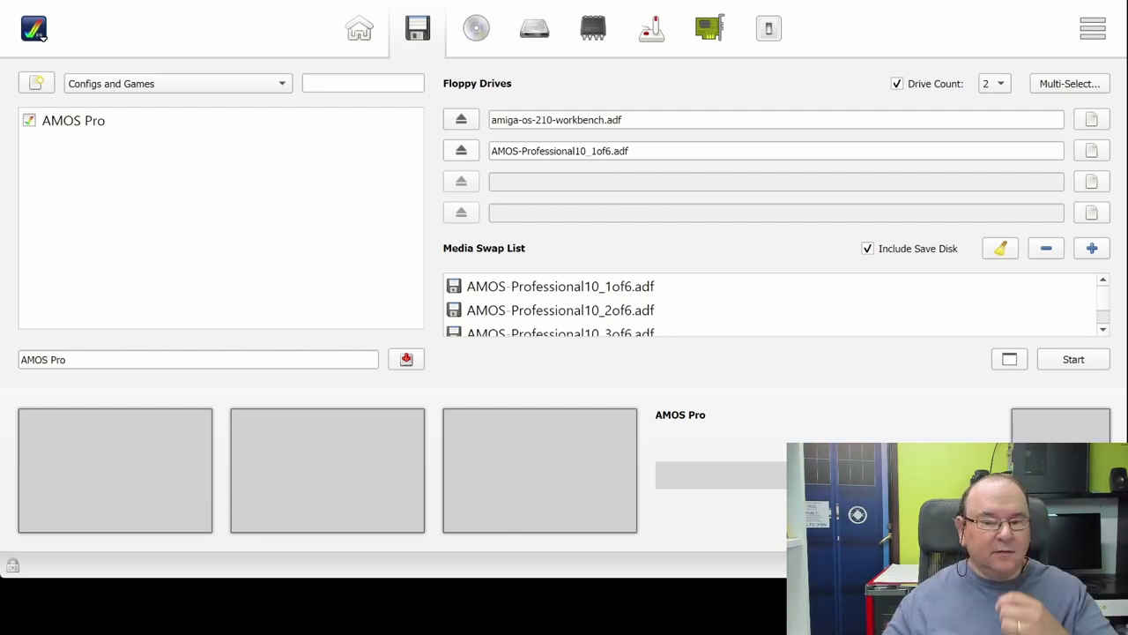
{"action": "left_click", "coordinate": [461, 150]}
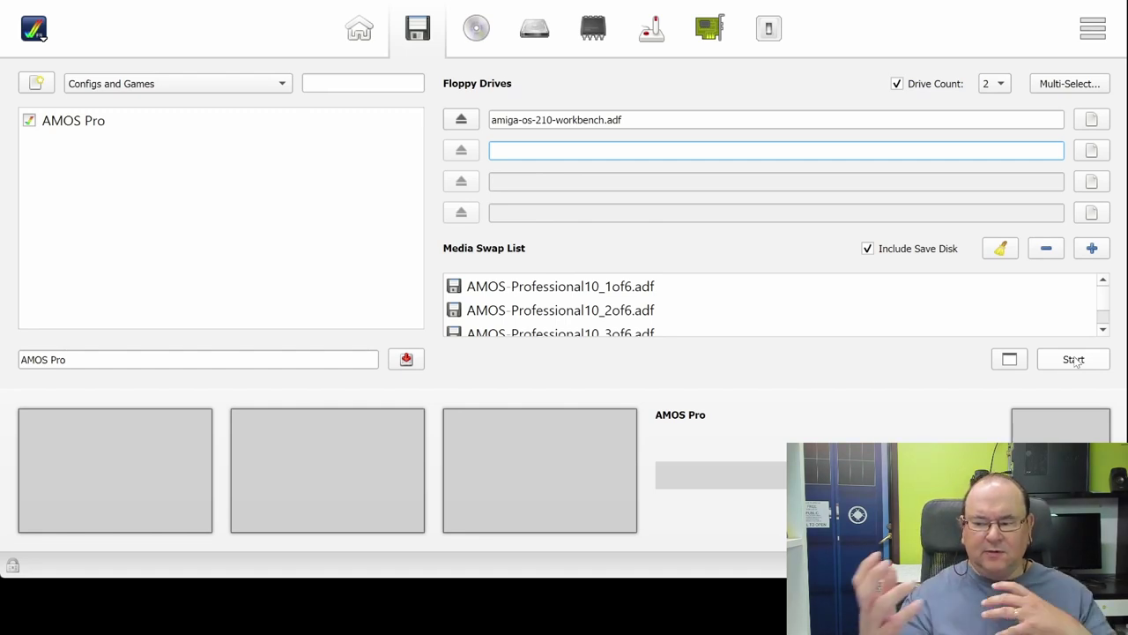
{"action": "left_click", "coordinate": [1074, 359]}
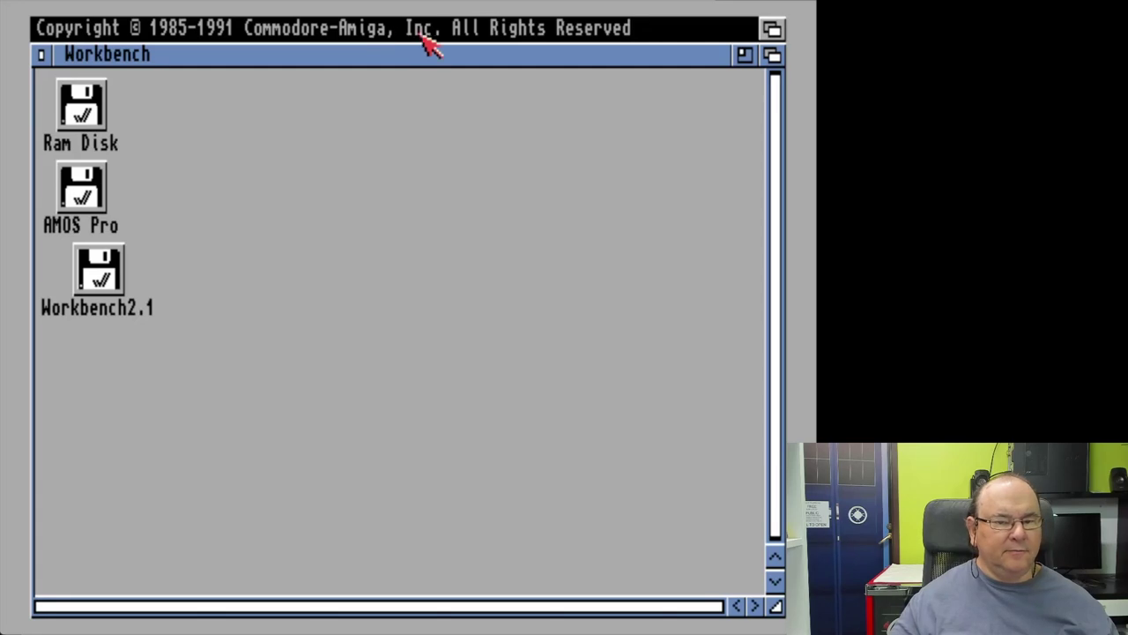
Step: Open the AMOS_Pro drawer on the AMOS Pro drive, move it up-left, enlarge it and select AMOSPro
{"action": "double_click", "coordinate": [78, 192]}
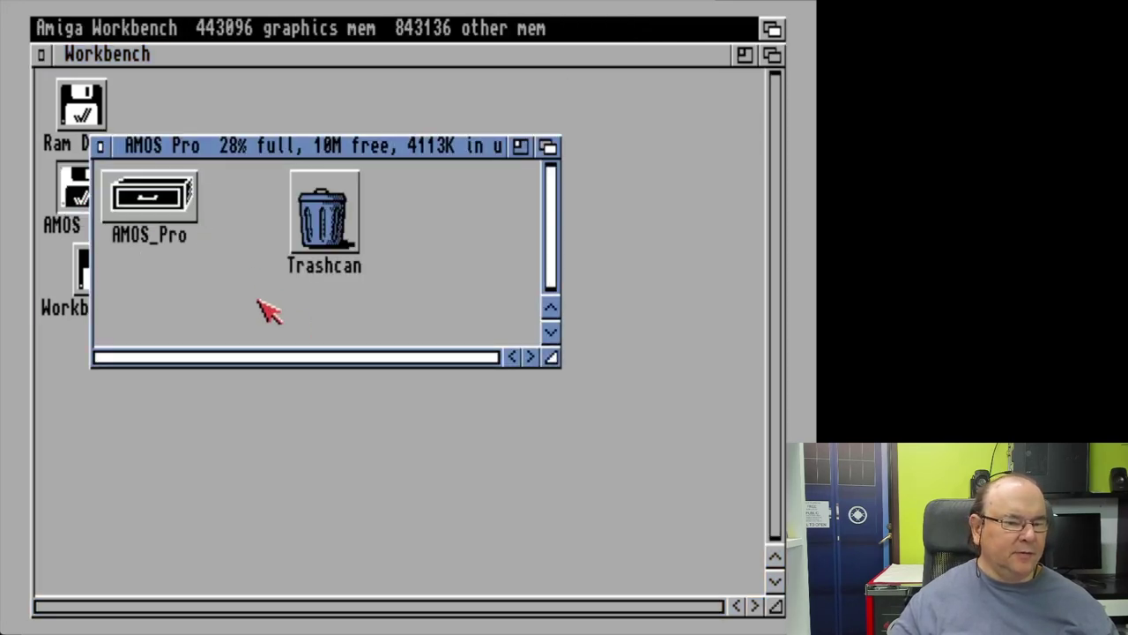
{"action": "left_click", "coordinate": [157, 194]}
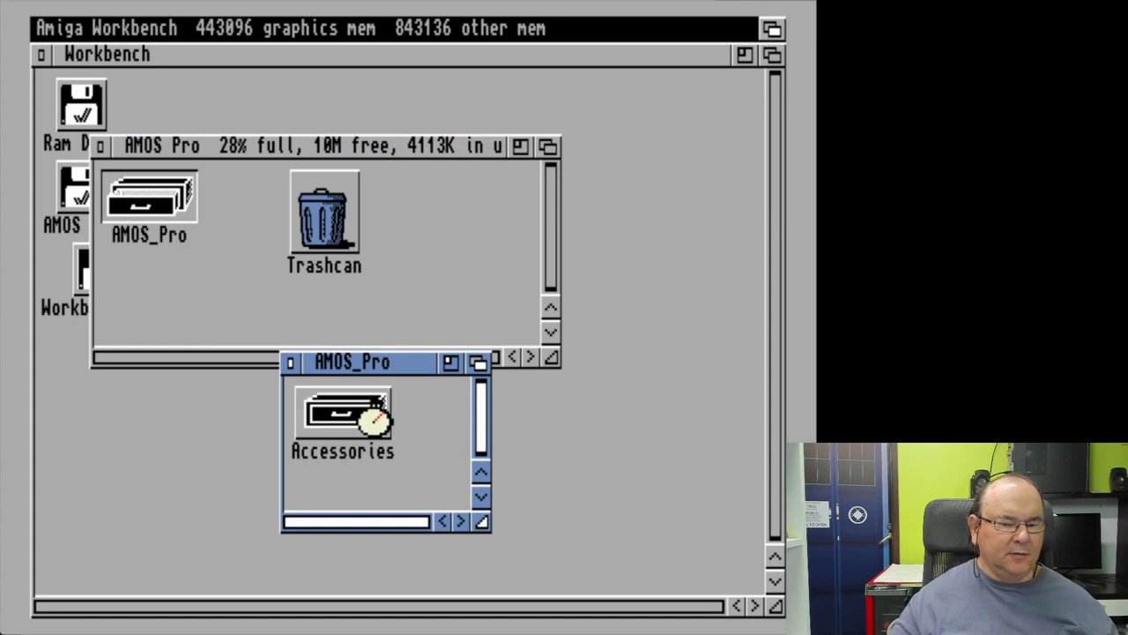
{"action": "left_click_drag", "start_coordinate": [367, 367], "coordinate": [274, 129]}
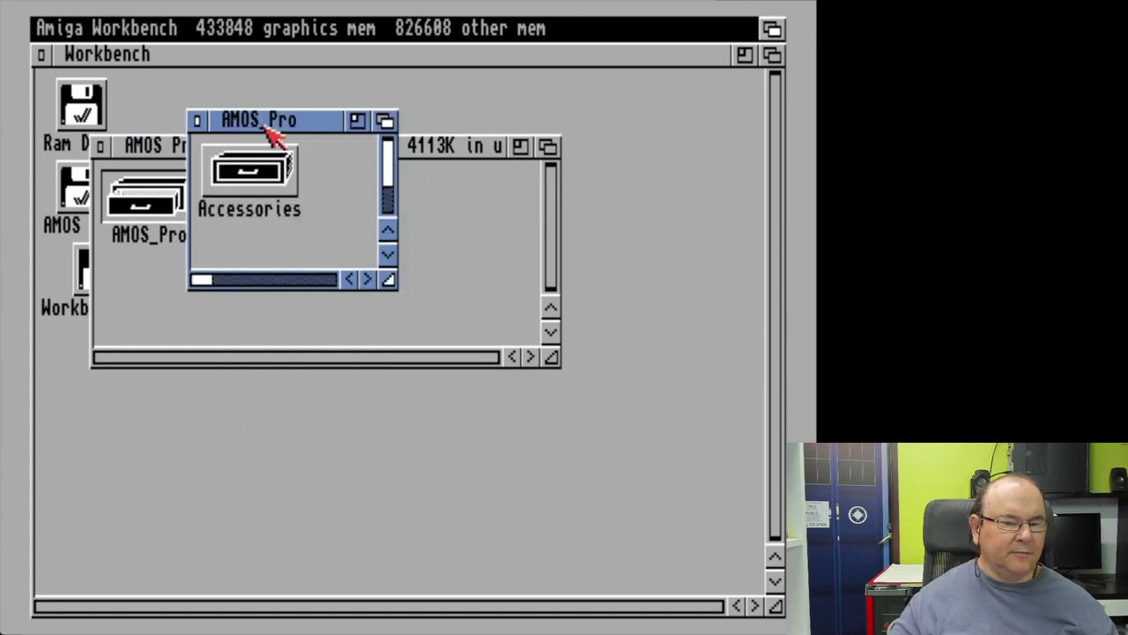
{"action": "left_click_drag", "start_coordinate": [394, 284], "coordinate": [716, 520]}
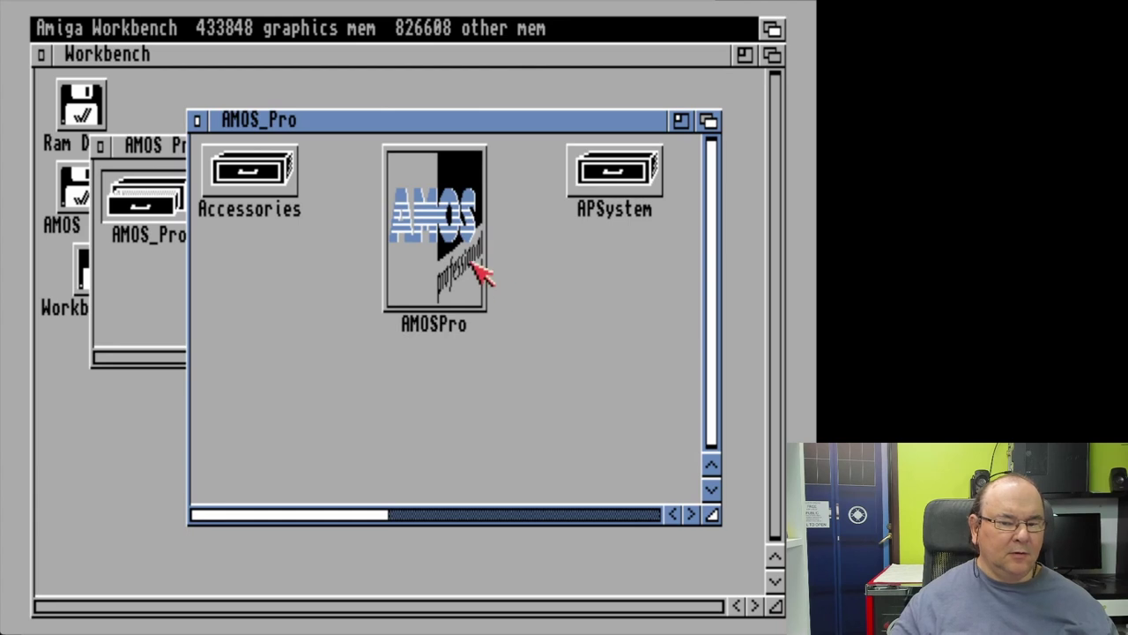
{"action": "left_click", "coordinate": [473, 260]}
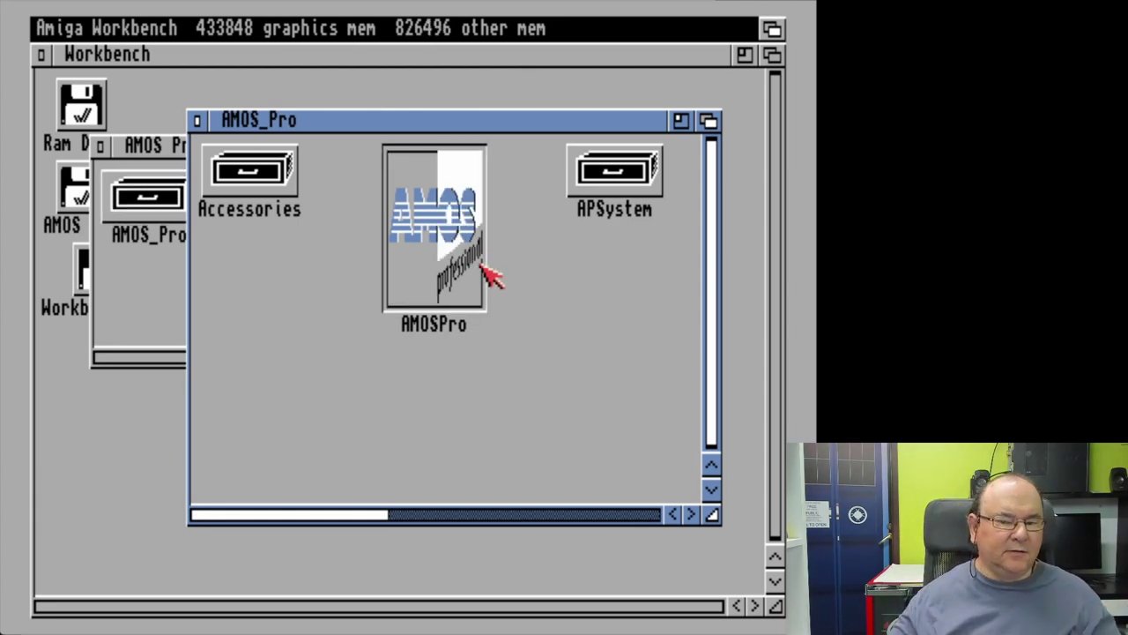
Step: Launch AMOS Professional from the AMOSPro icon in the drawer
{"action": "double_click", "coordinate": [432, 227]}
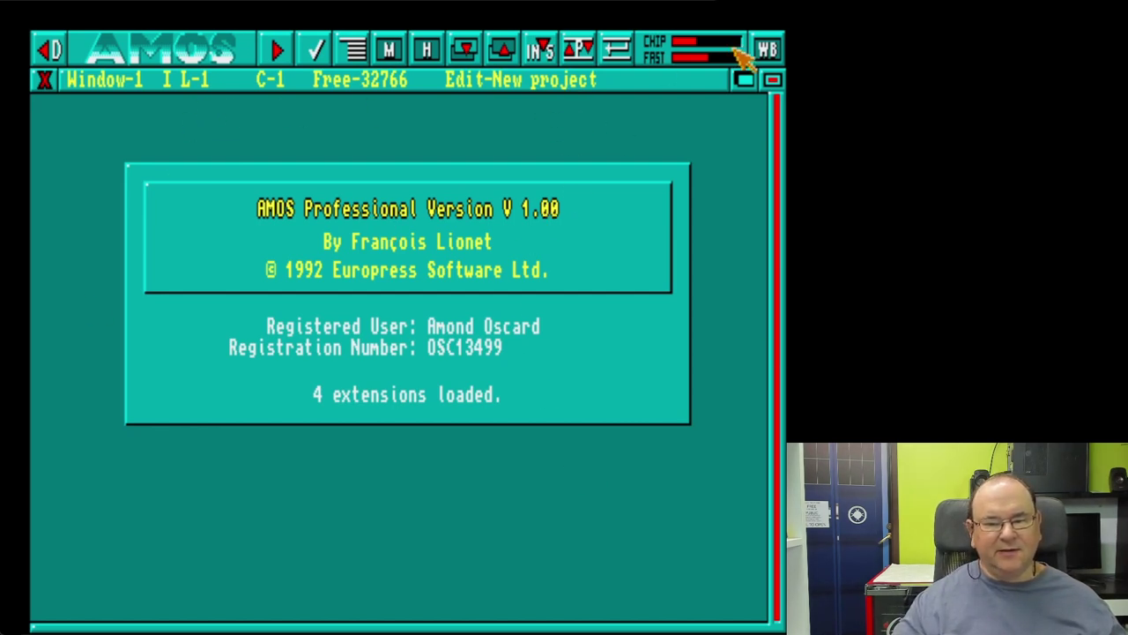
Step: Return to Workbench, load AMOS-ProfessionalUpd112_1of1.adf into drive 2 and start the emulator
{"action": "left_click", "coordinate": [766, 49]}
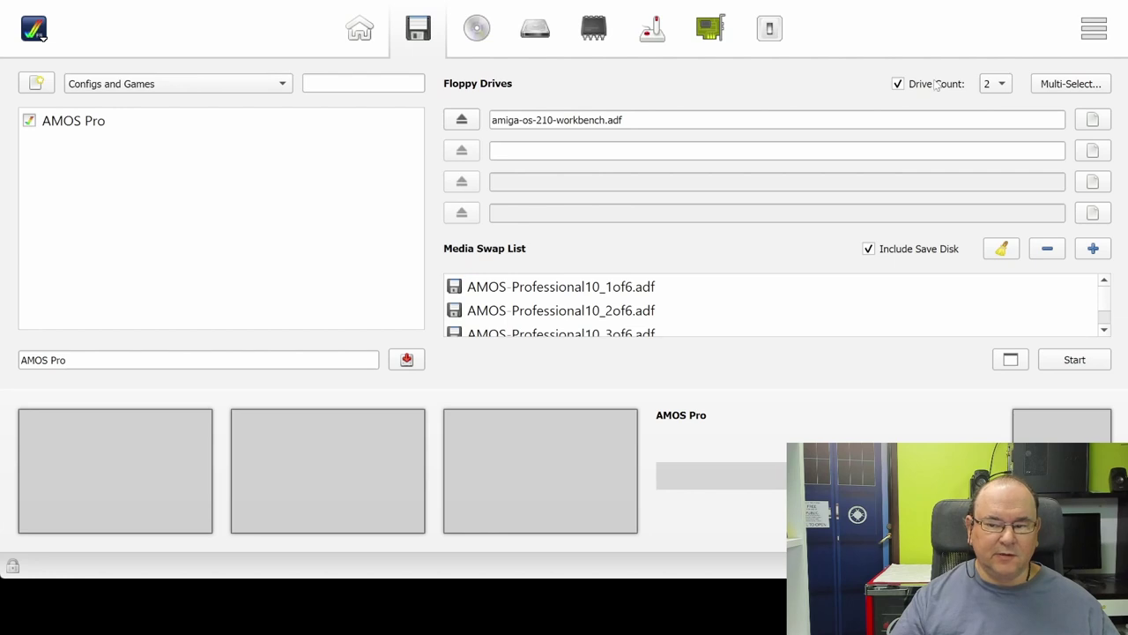
{"action": "left_click", "coordinate": [1092, 152]}
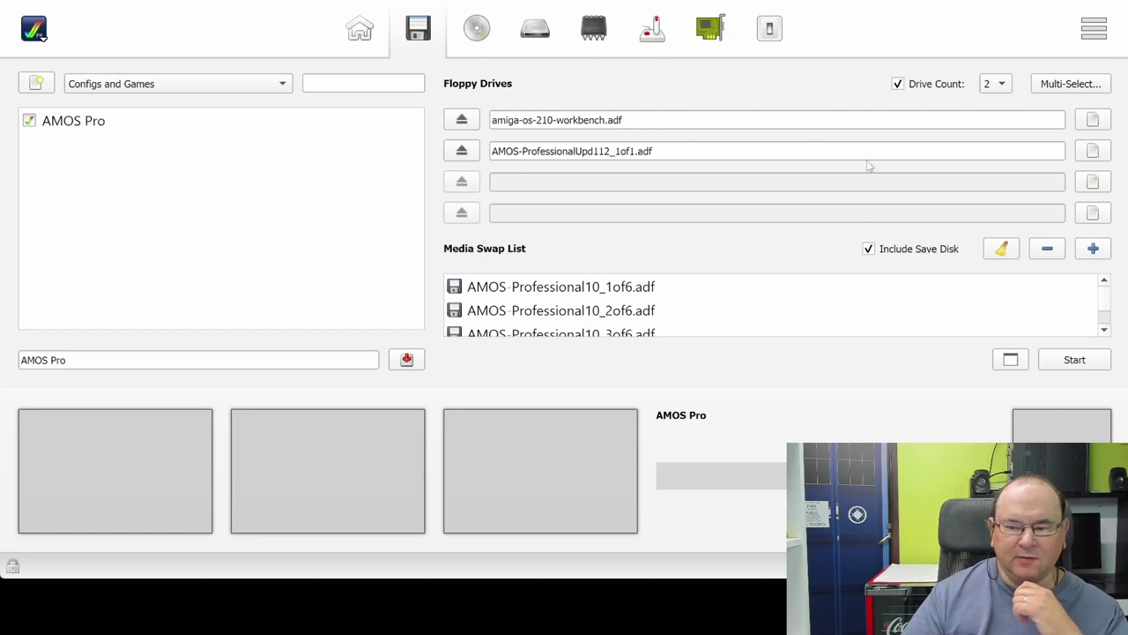
{"action": "left_click", "coordinate": [1076, 360]}
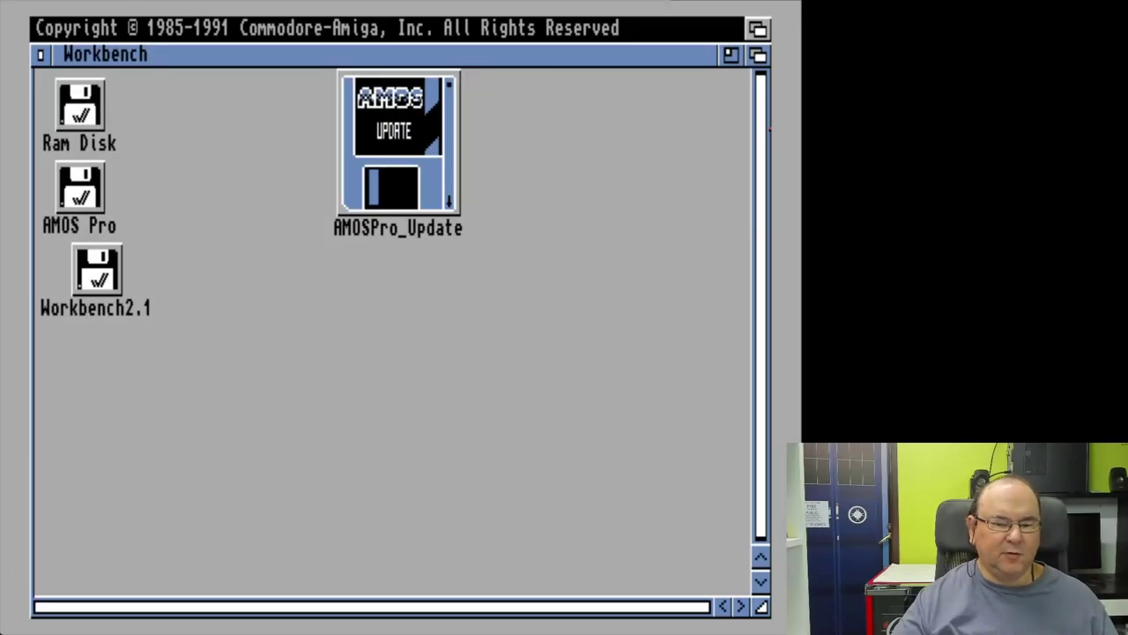
Step: Open the AMOSPro_Update disk and run its AMOSPro_Update program
{"action": "double_click", "coordinate": [384, 97]}
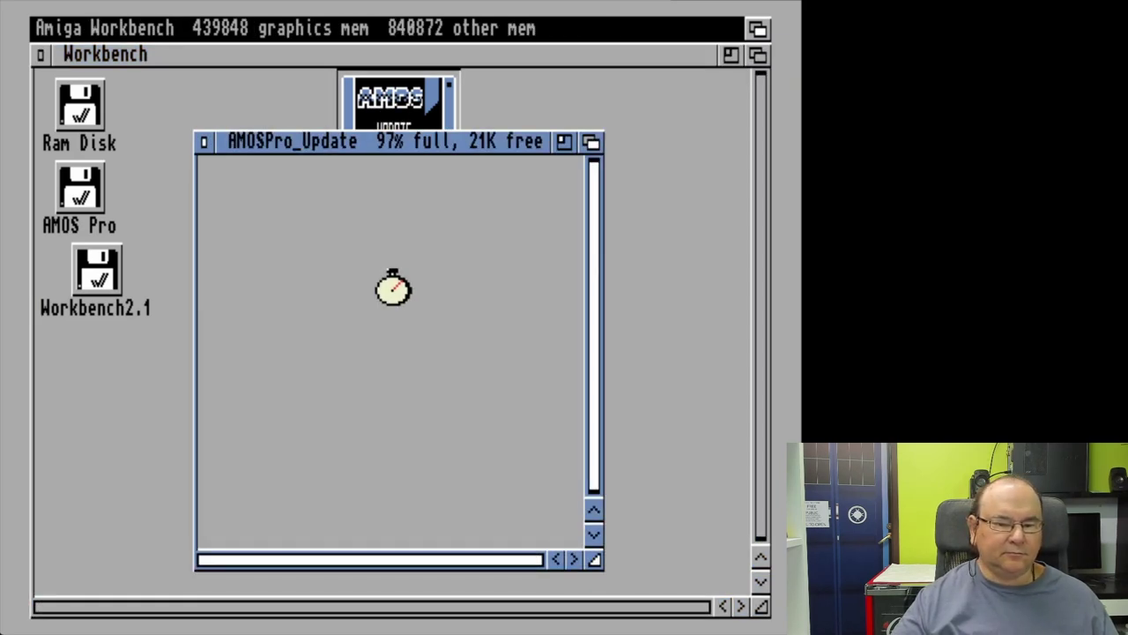
{"action": "left_click", "coordinate": [404, 273]}
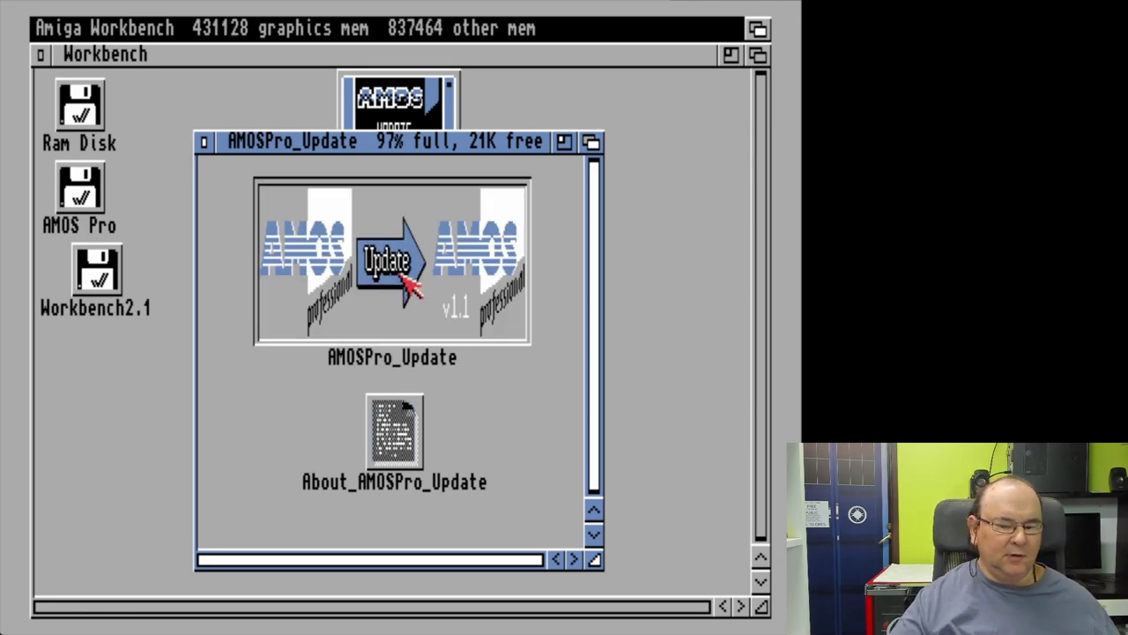
{"action": "double_click", "coordinate": [404, 273]}
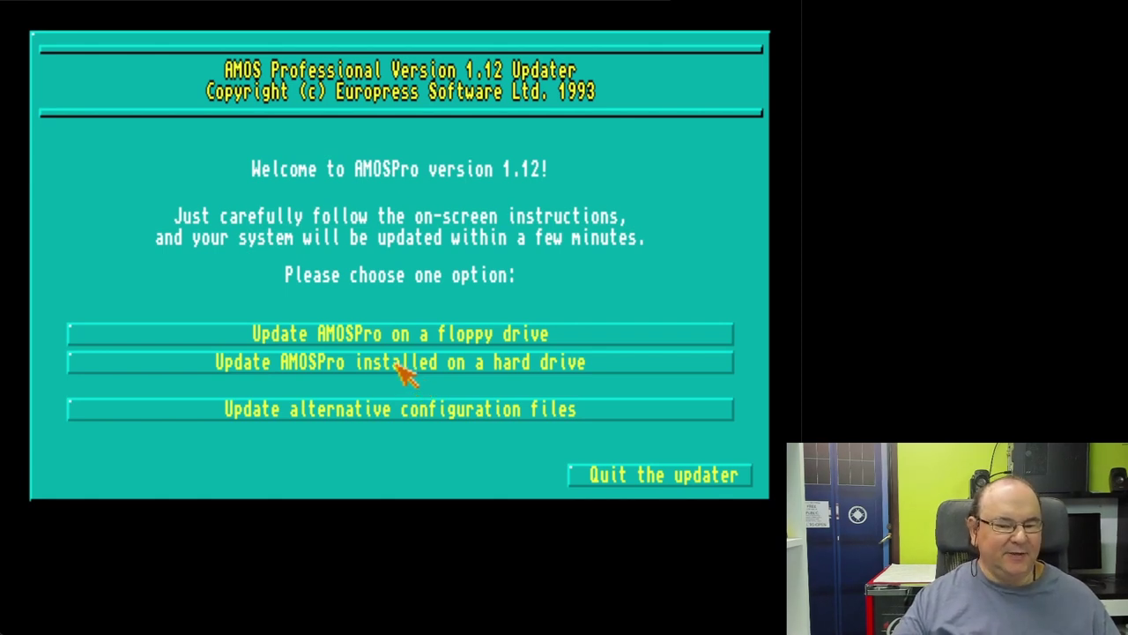
Step: Choose the hard-drive update and select DH0:AMOS_Pro/AMOSPro to update to version 1.12
{"action": "left_click", "coordinate": [403, 370]}
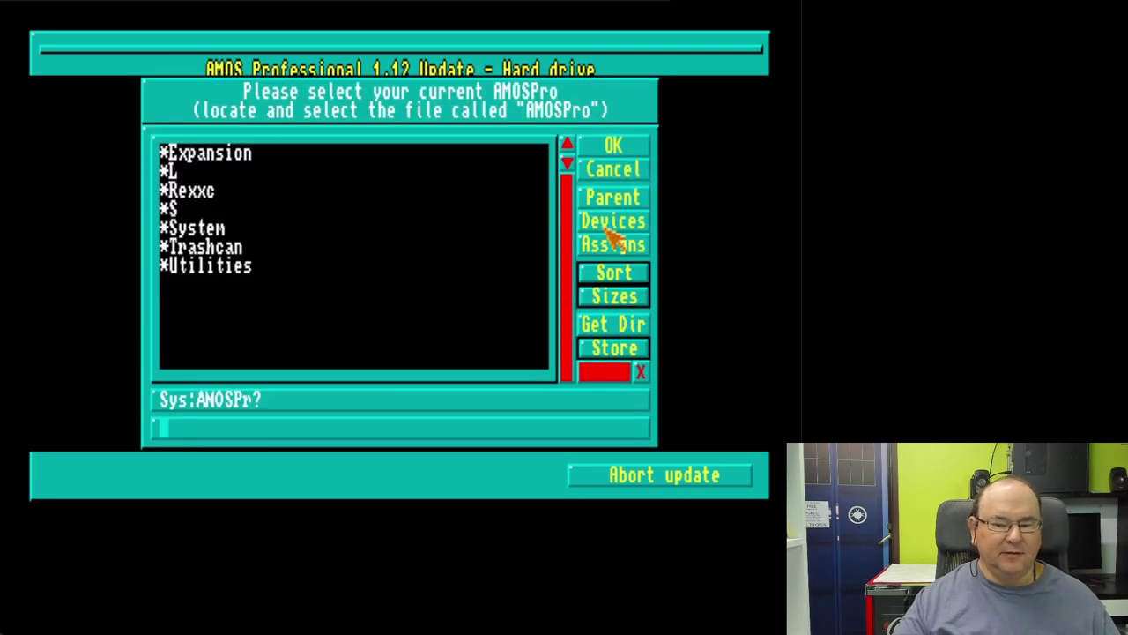
{"action": "left_click", "coordinate": [616, 226]}
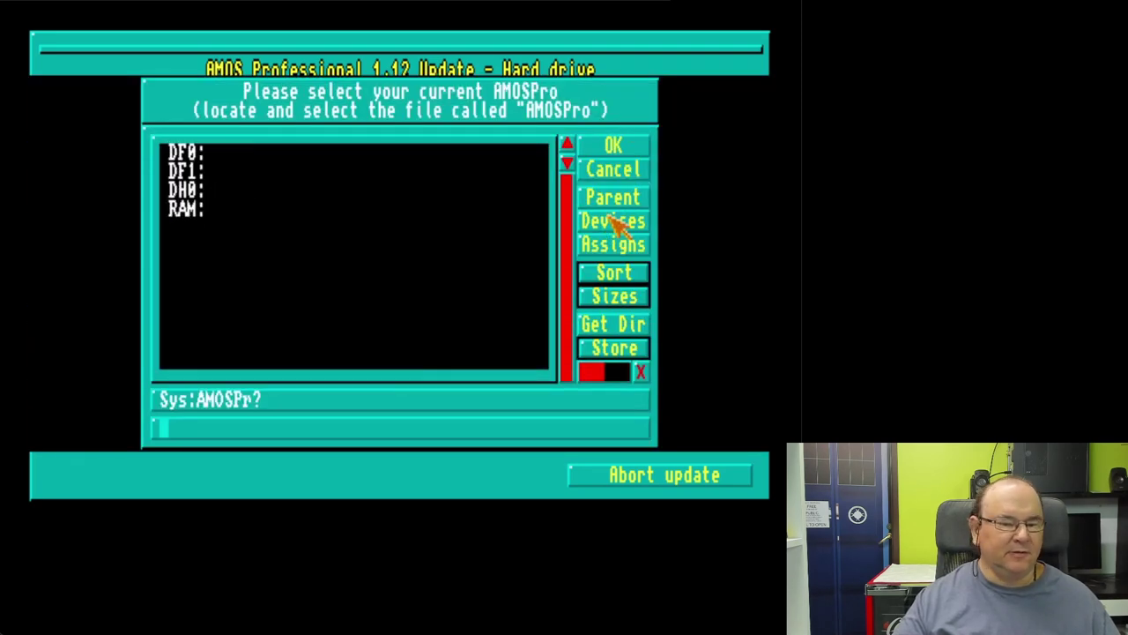
{"action": "left_click", "coordinate": [378, 191]}
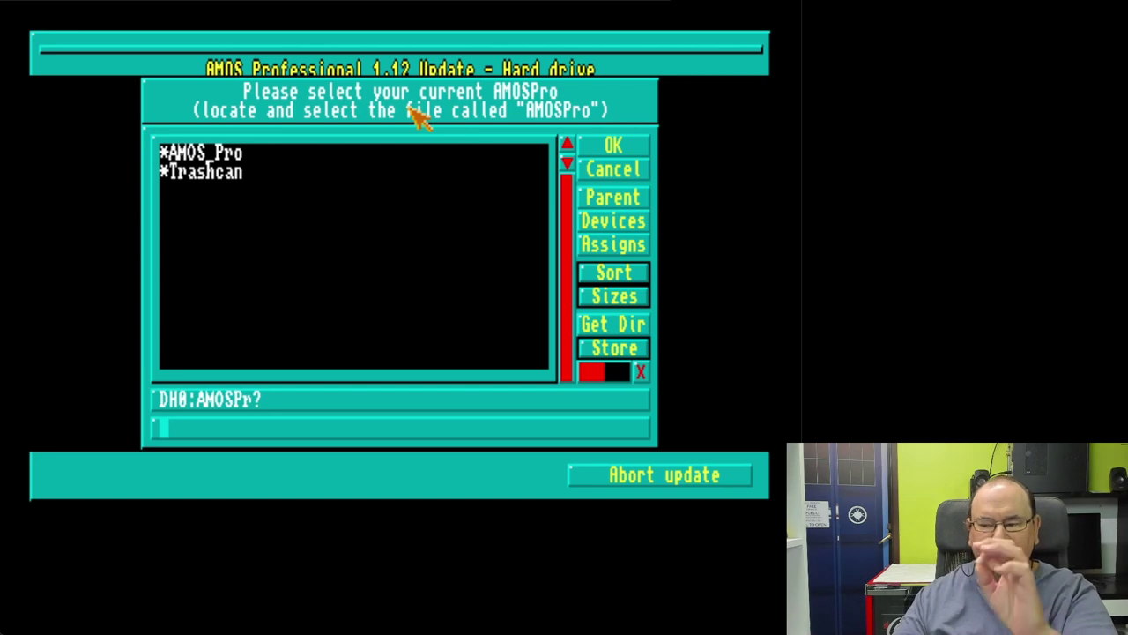
{"action": "left_click", "coordinate": [231, 156]}
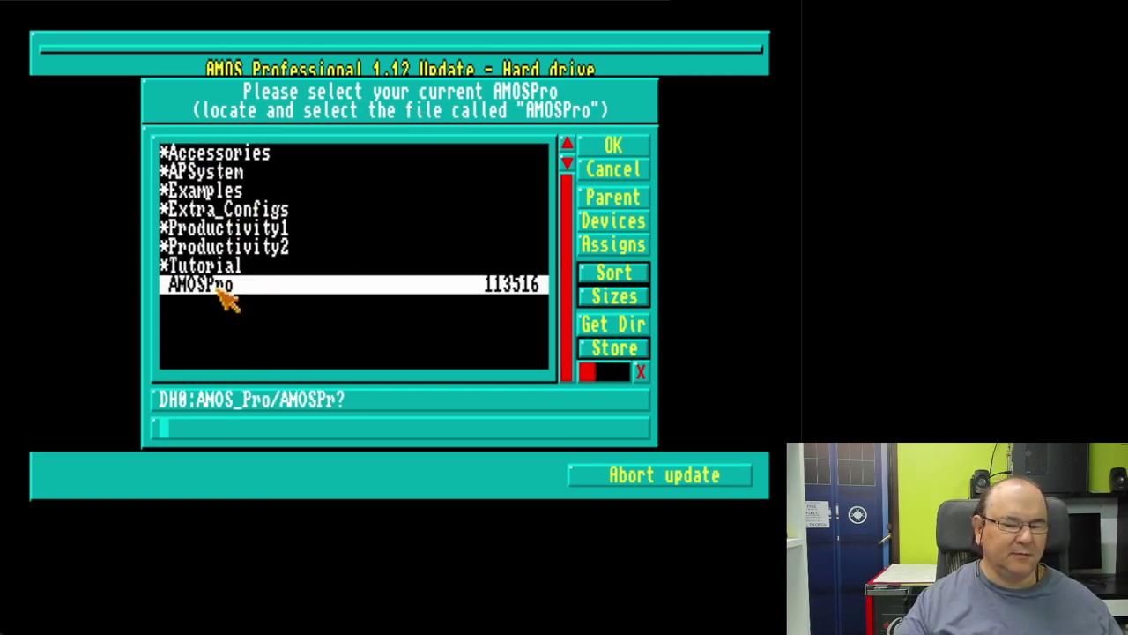
{"action": "left_click", "coordinate": [219, 289]}
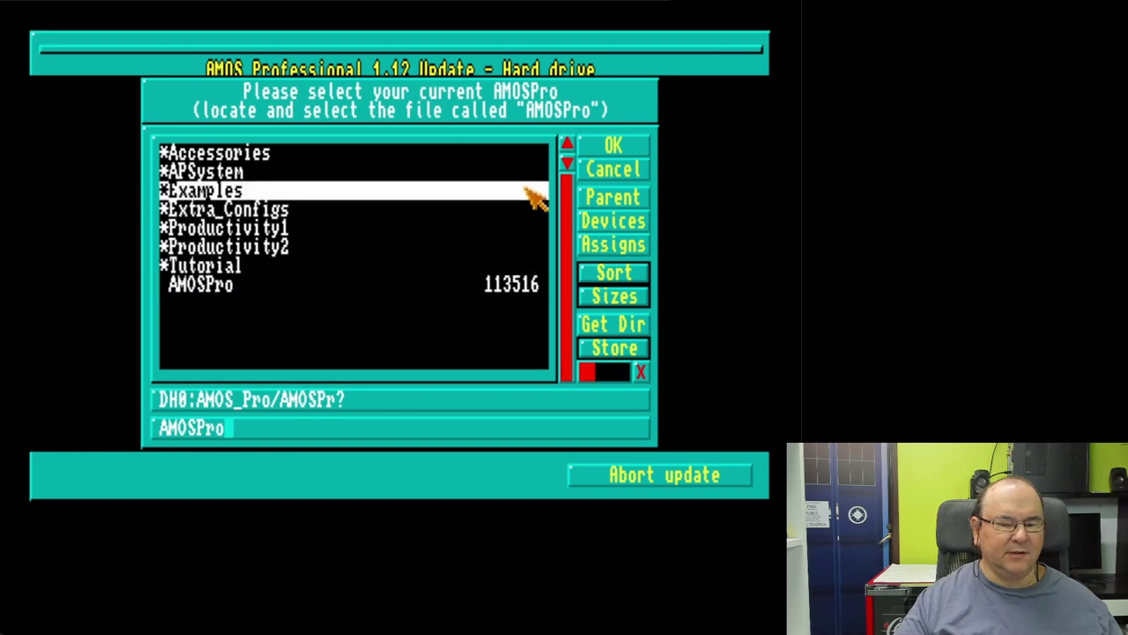
{"action": "left_click", "coordinate": [615, 148]}
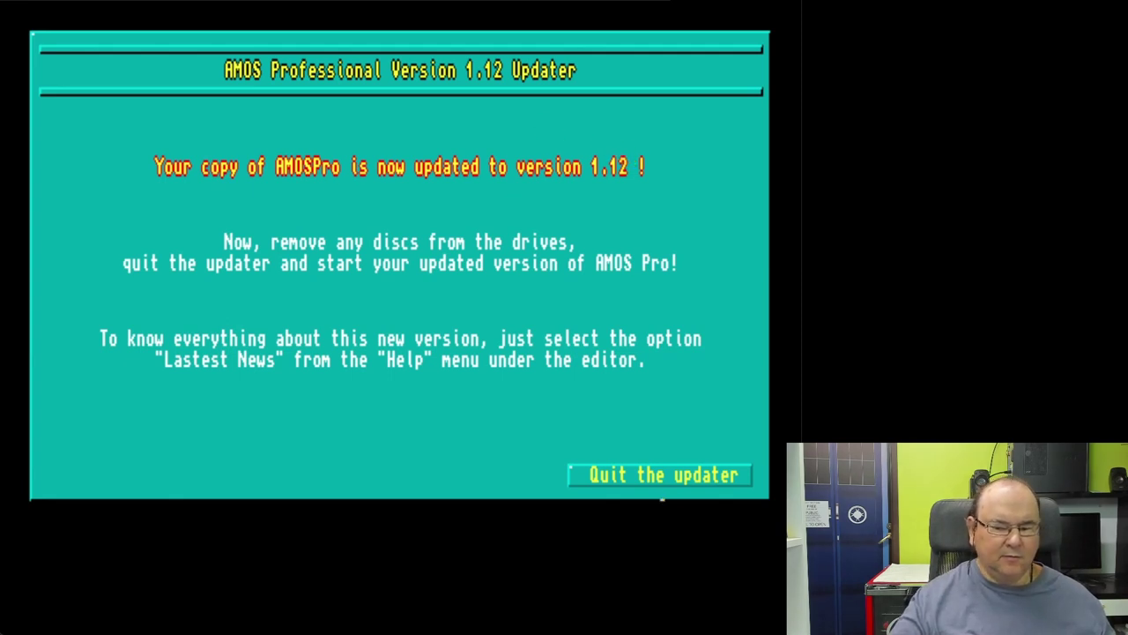
Step: Quit the finished 1.12 updater
{"action": "left_click", "coordinate": [684, 474]}
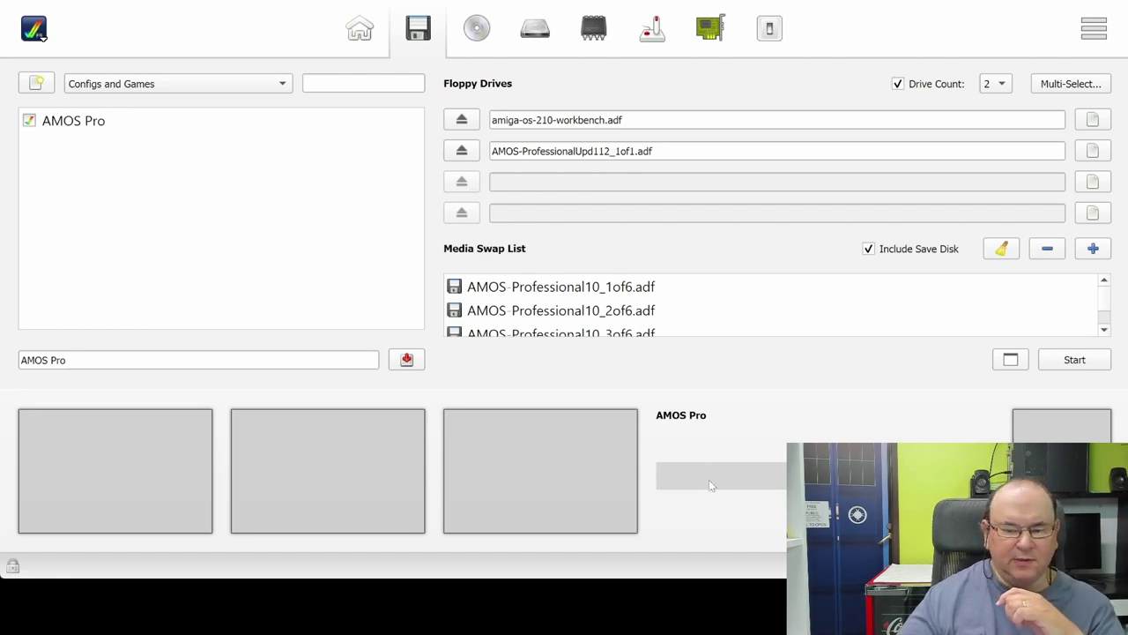
Step: Boot the Amiga with AMOS-ProfessionalUpd20_3of3.adf in drive 2 and run AMOSPro_Update from the update disk
{"action": "scroll", "coordinate": [712, 475], "scroll_direction": "down", "scroll_amount": 1}
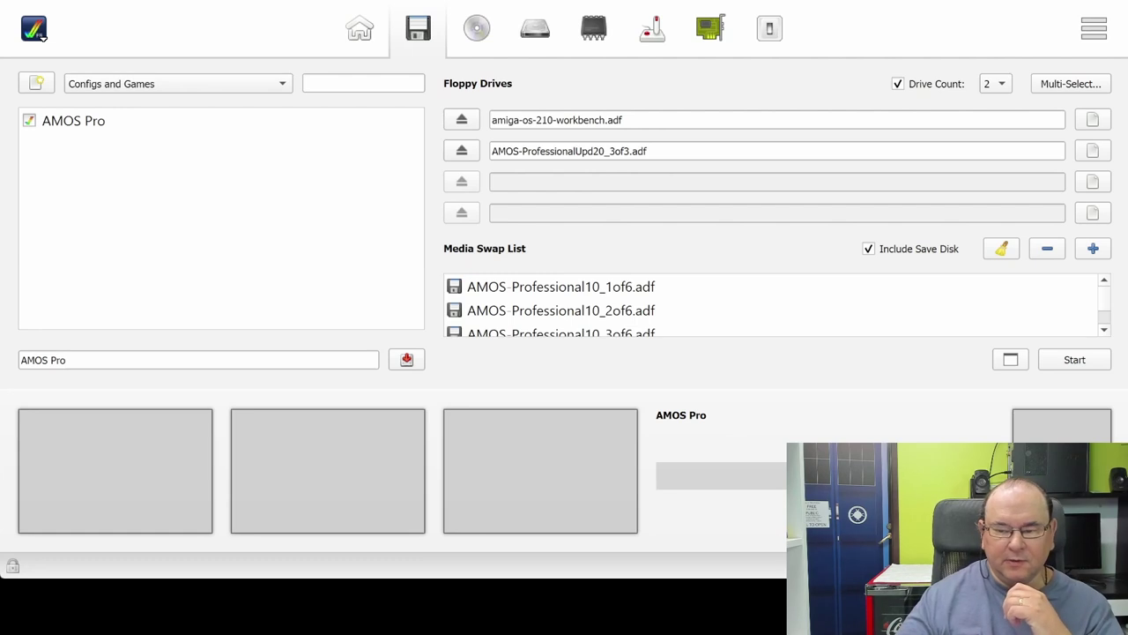
{"action": "left_click", "coordinate": [1091, 364]}
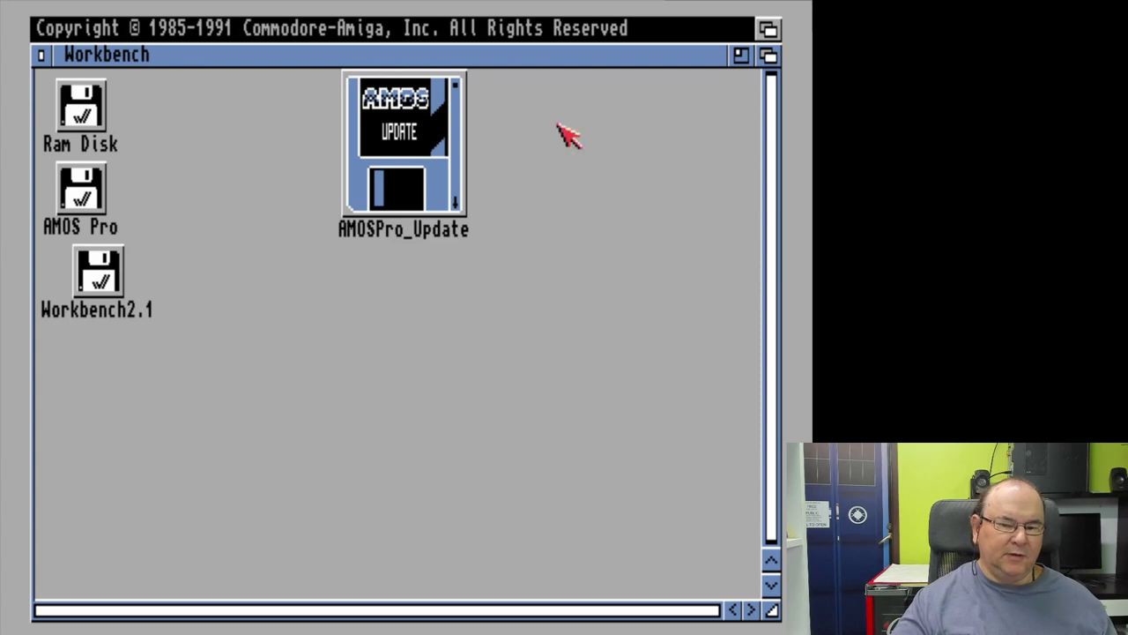
{"action": "left_click", "coordinate": [411, 167]}
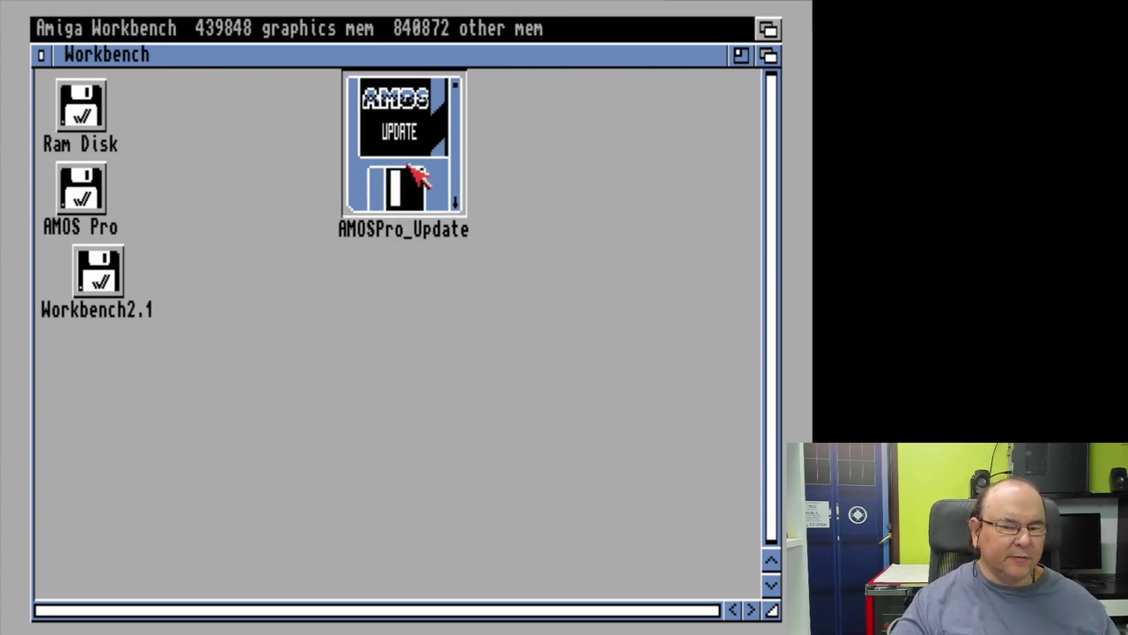
{"action": "double_click", "coordinate": [411, 168]}
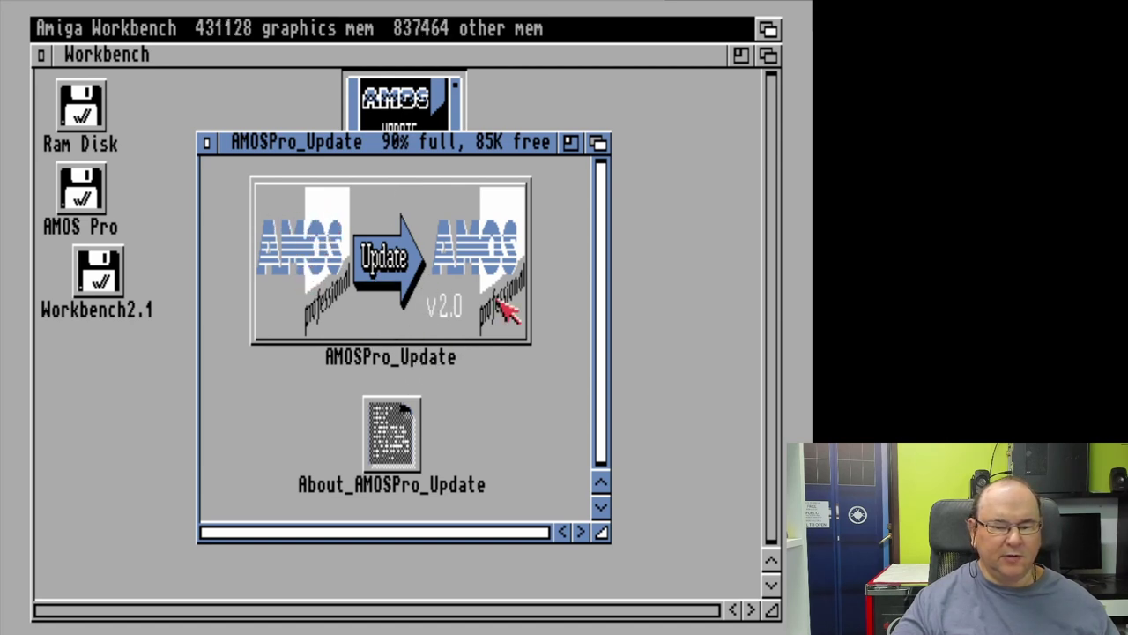
{"action": "left_click", "coordinate": [450, 246]}
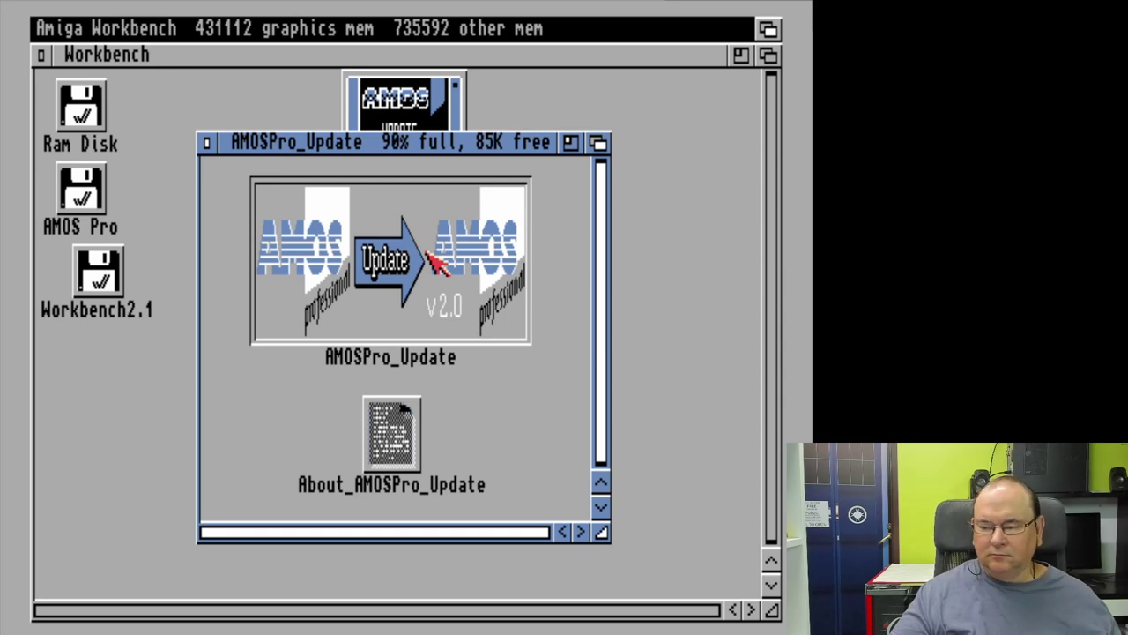
{"action": "double_click", "coordinate": [428, 255]}
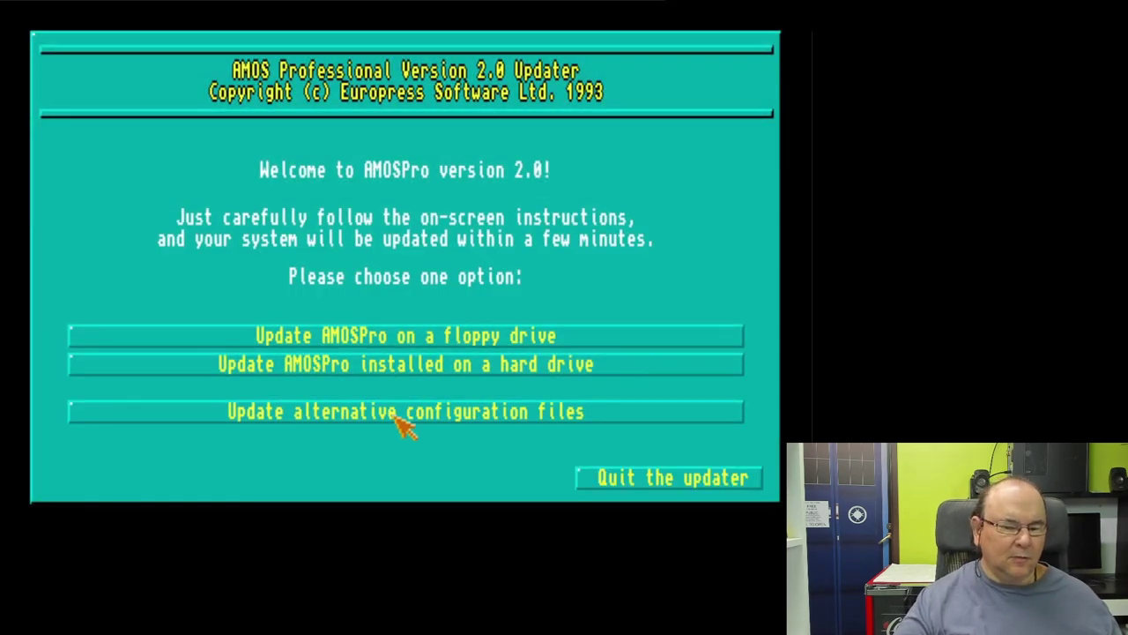
Step: Update the hard-drive AMOSPro file in DH0:AMOS_Pro to version 2.0, then quit the updater
{"action": "left_click", "coordinate": [557, 371]}
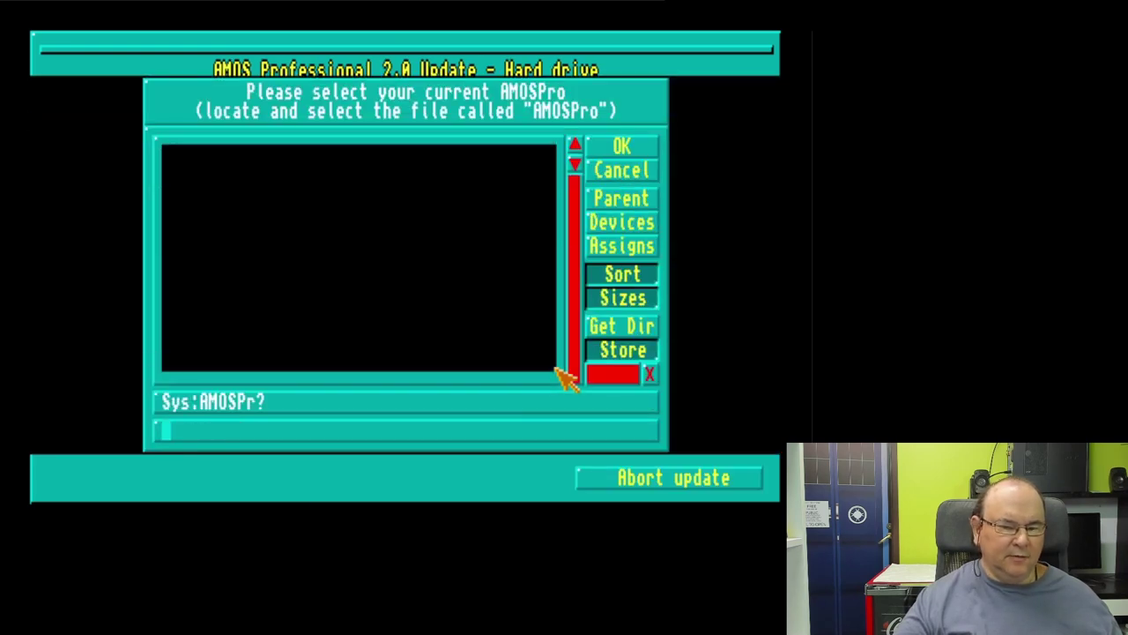
{"action": "left_click", "coordinate": [644, 226]}
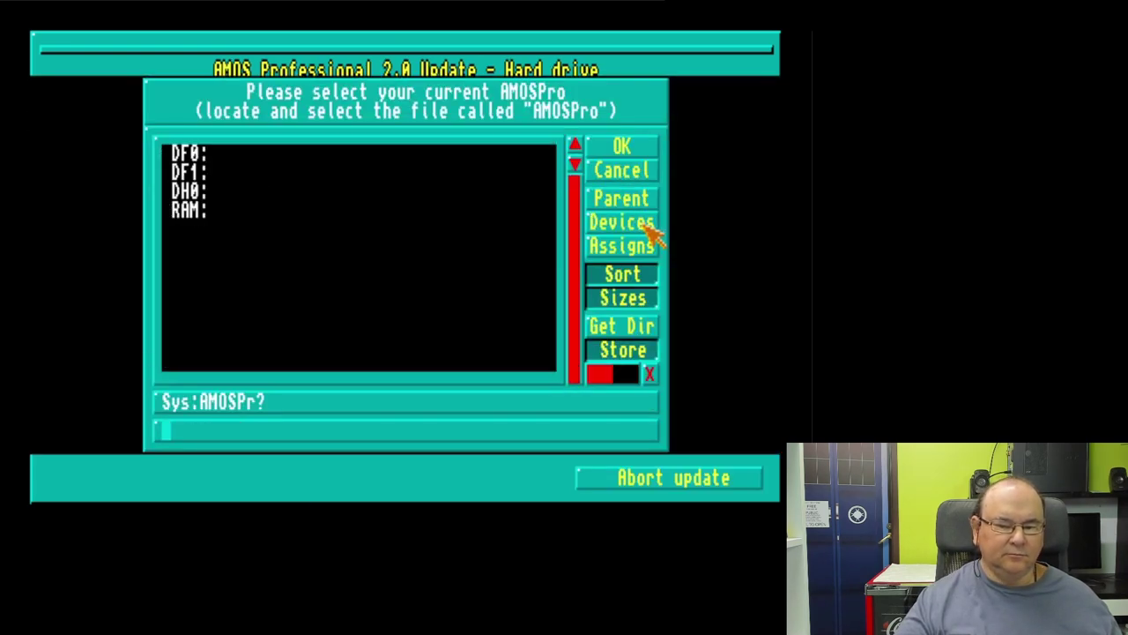
{"action": "left_click", "coordinate": [233, 176]}
{"action": "left_click", "coordinate": [195, 193]}
{"action": "left_click", "coordinate": [195, 197]}
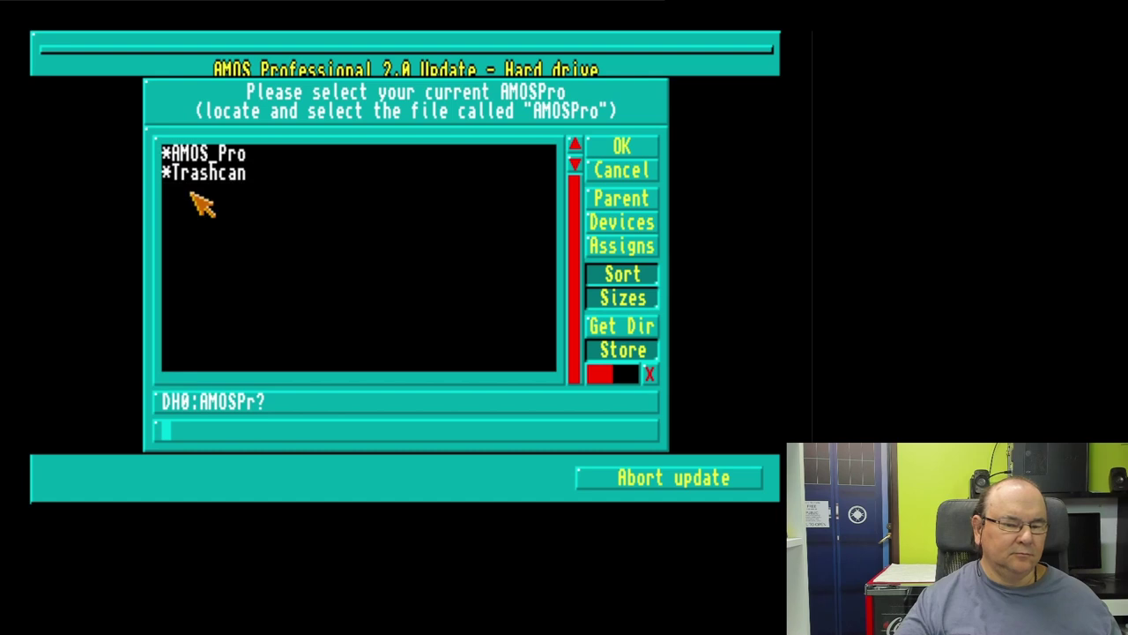
{"action": "left_click", "coordinate": [221, 156]}
{"action": "left_click", "coordinate": [221, 156]}
{"action": "left_click", "coordinate": [222, 175]}
{"action": "left_click", "coordinate": [220, 269]}
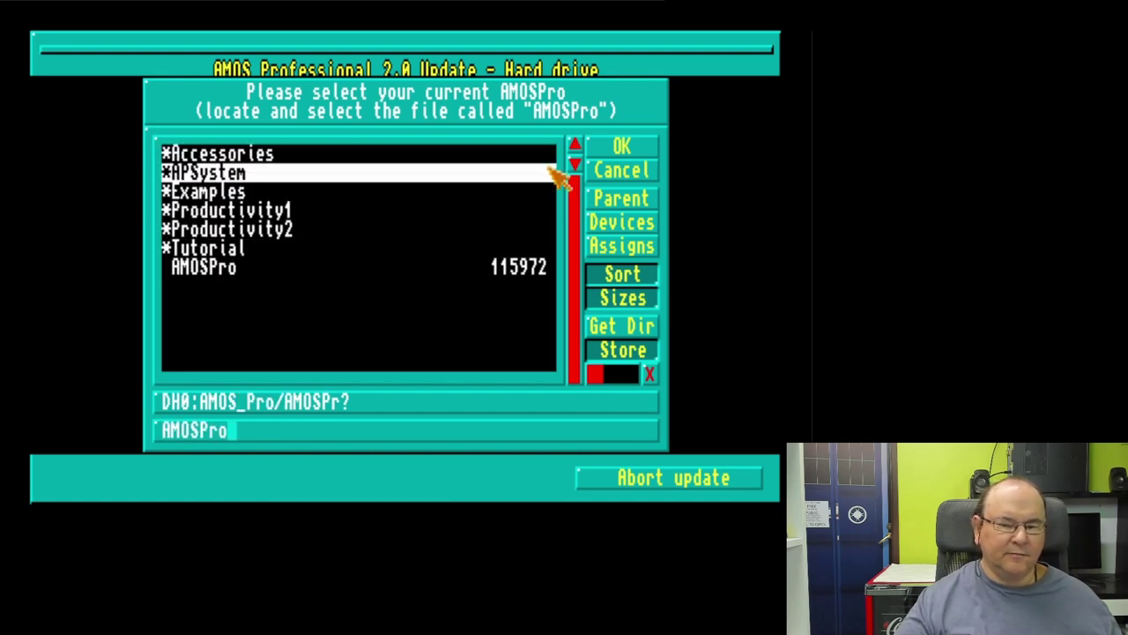
{"action": "left_click", "coordinate": [654, 156]}
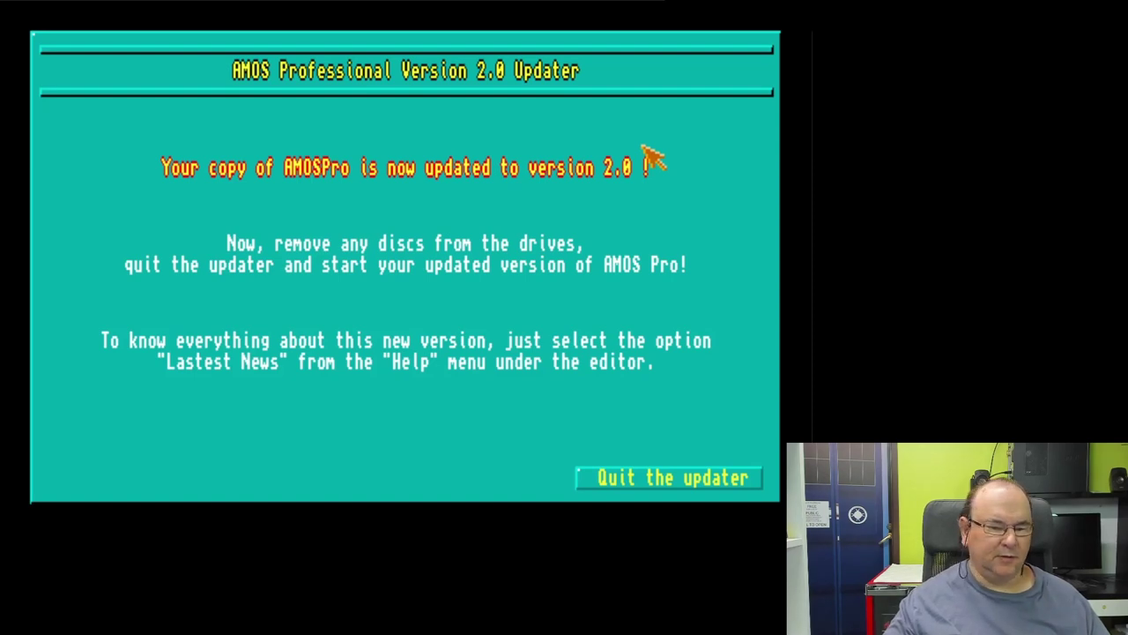
{"action": "left_click", "coordinate": [643, 478]}
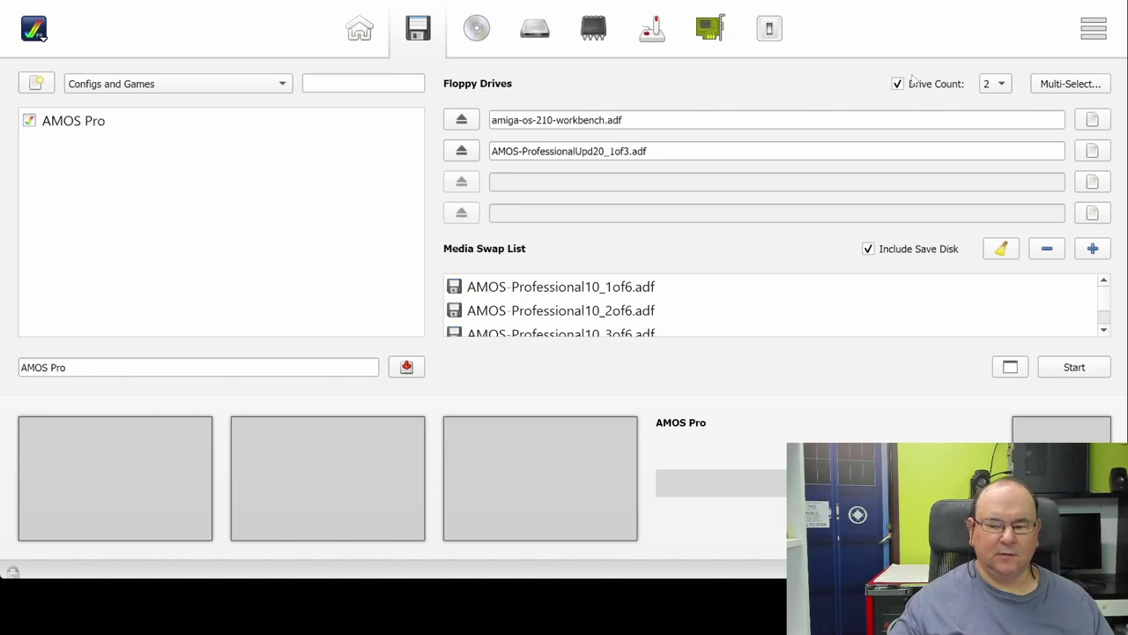
Step: Start the emulator with the AMOSPro_Compiler disk in floppy drive 2
{"action": "left_click", "coordinate": [1075, 367]}
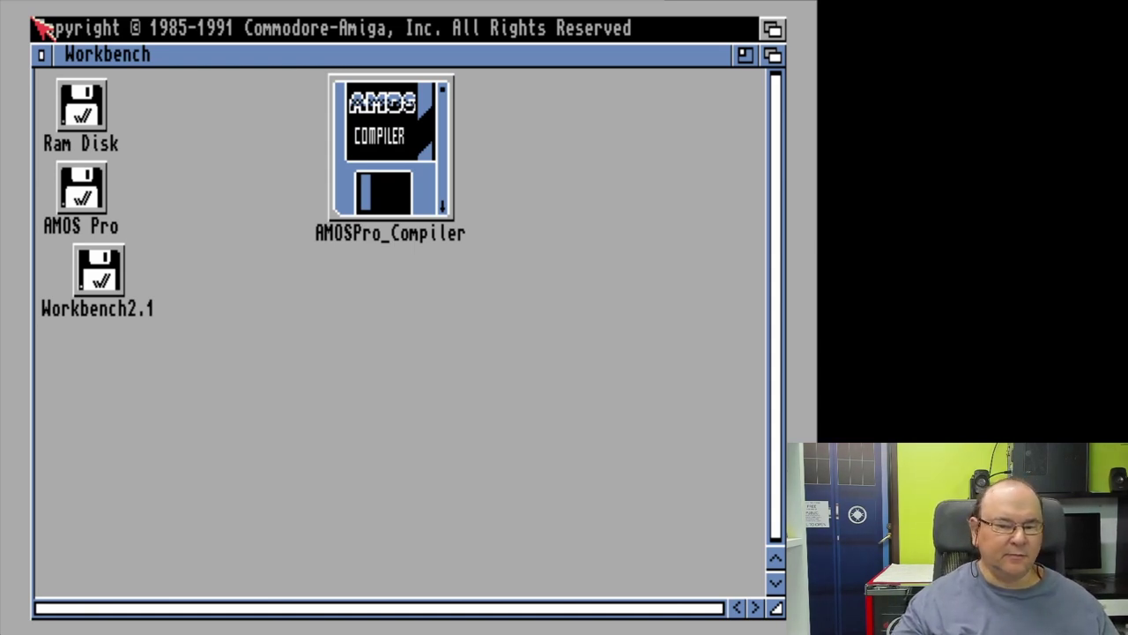
Step: Open the AMOSPro_Compiler disk and run Compiler_Install
{"action": "double_click", "coordinate": [383, 132]}
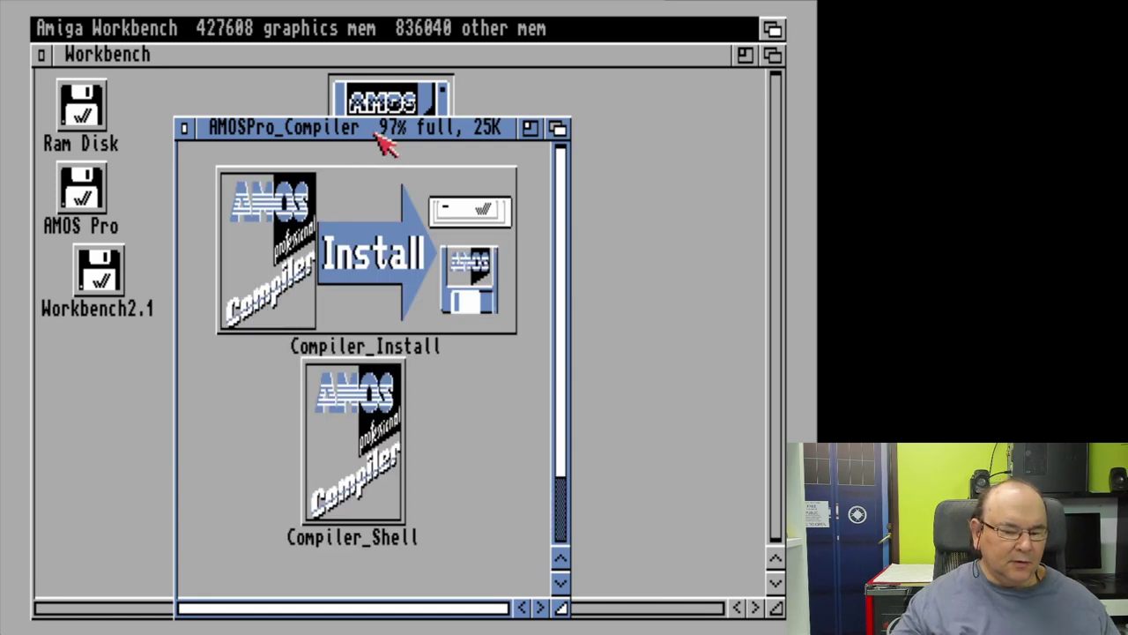
{"action": "double_click", "coordinate": [421, 274]}
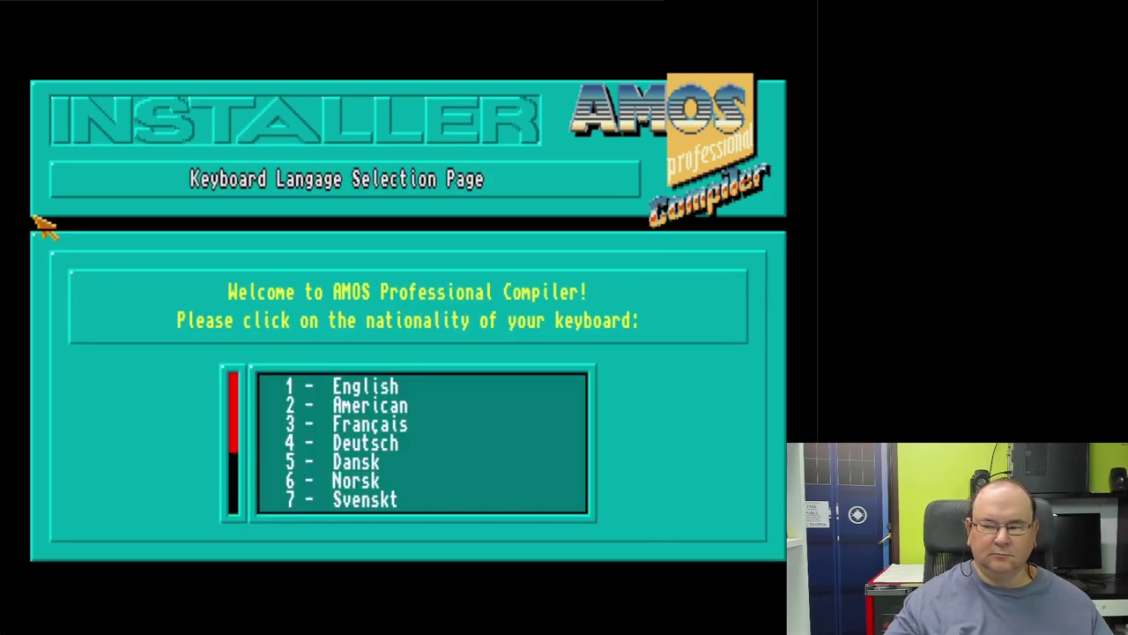
Step: Answer the installer prompts: English keyboard, AMOS Professional owned, hard disk present, updated to V2.x
{"action": "left_click", "coordinate": [402, 387]}
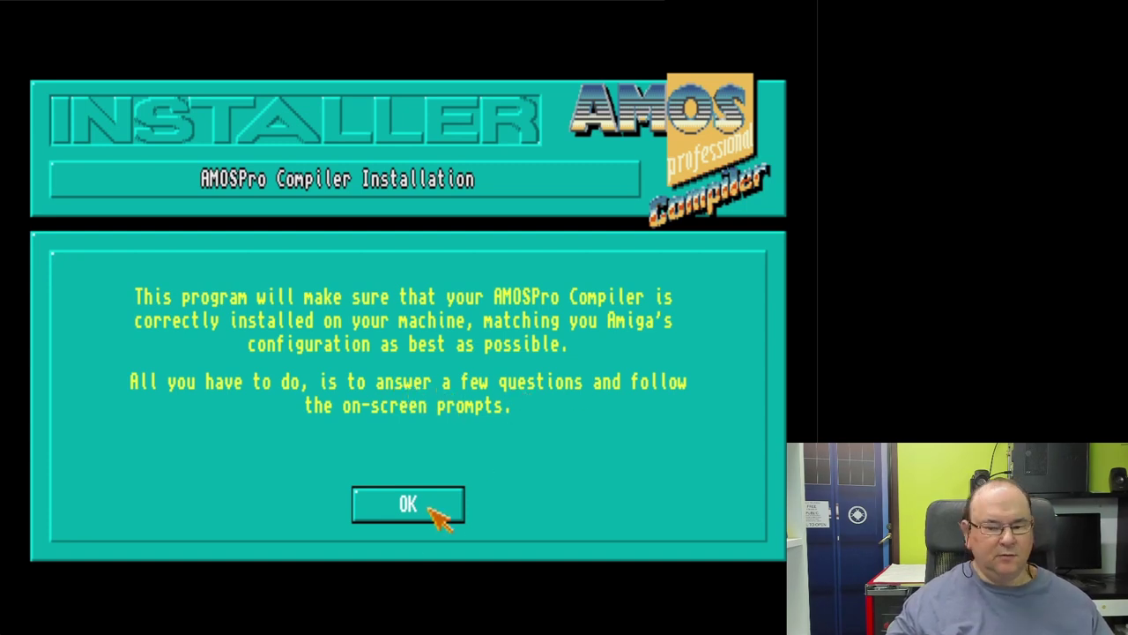
{"action": "left_click", "coordinate": [431, 509]}
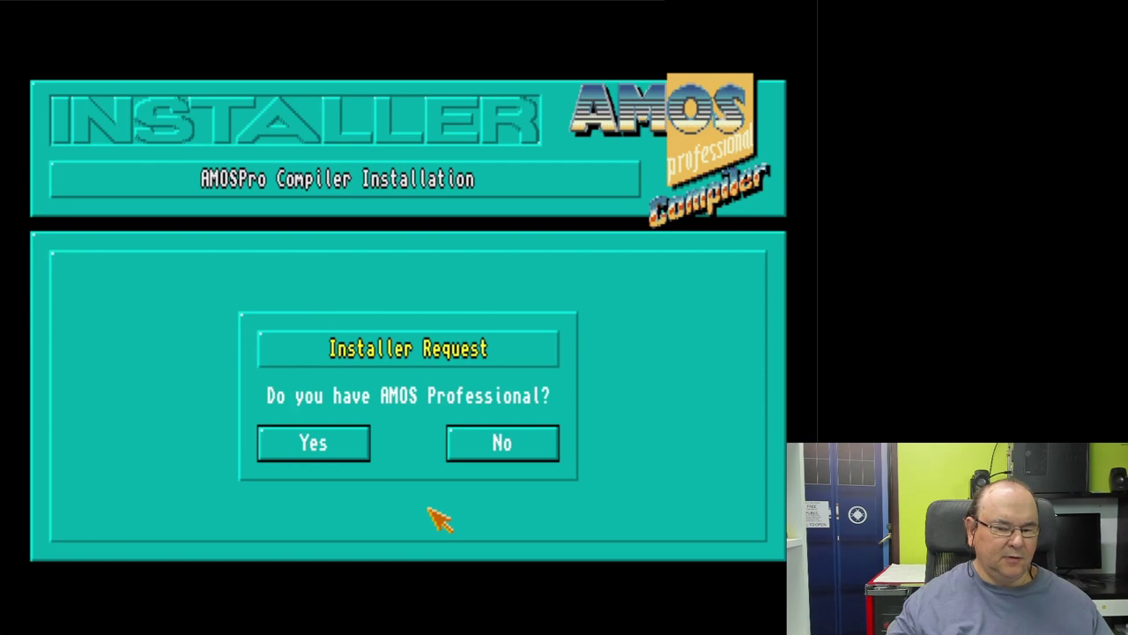
{"action": "left_click", "coordinate": [335, 447]}
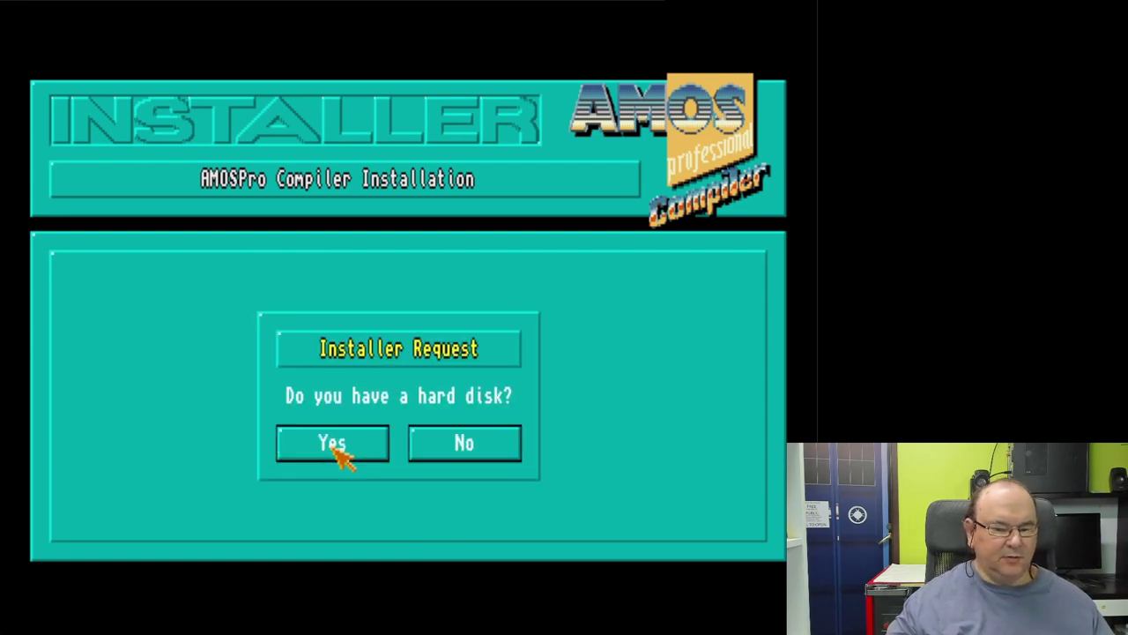
{"action": "left_click", "coordinate": [334, 447]}
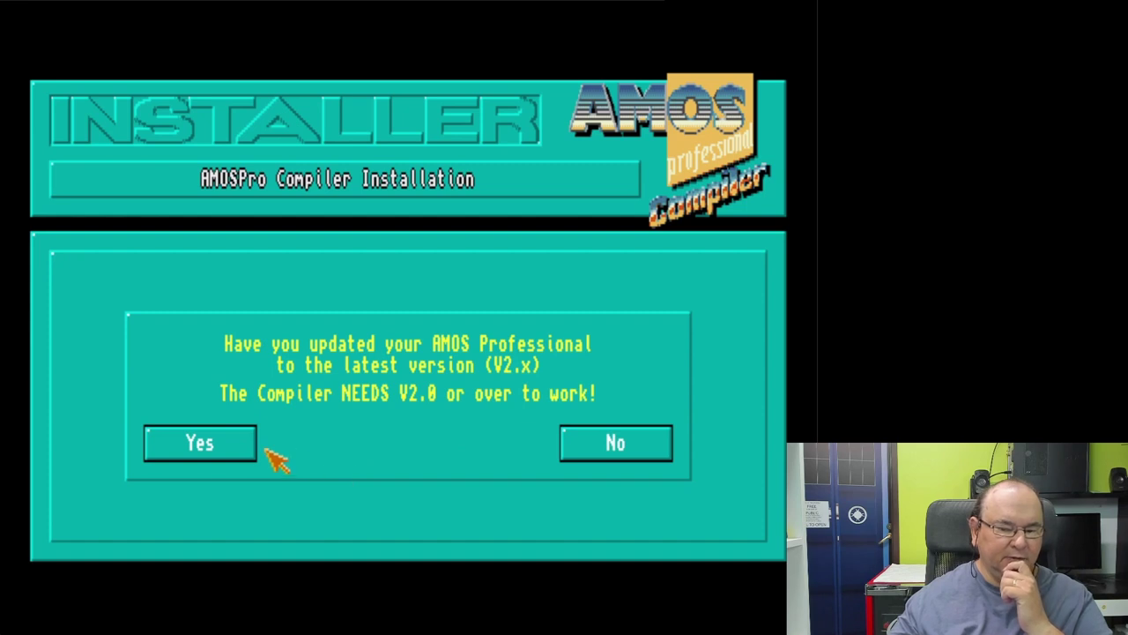
{"action": "left_click", "coordinate": [181, 449]}
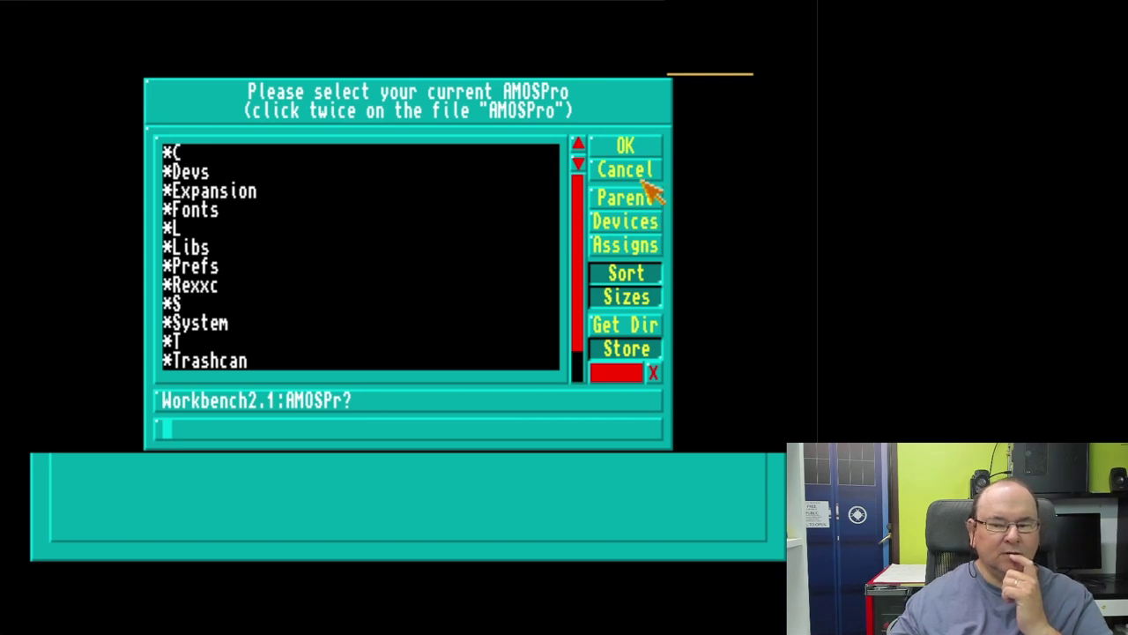
Step: Select DH0:AMOS_Pro/AMOSPro as the current AMOSPro in the file requester
{"action": "left_click", "coordinate": [631, 223]}
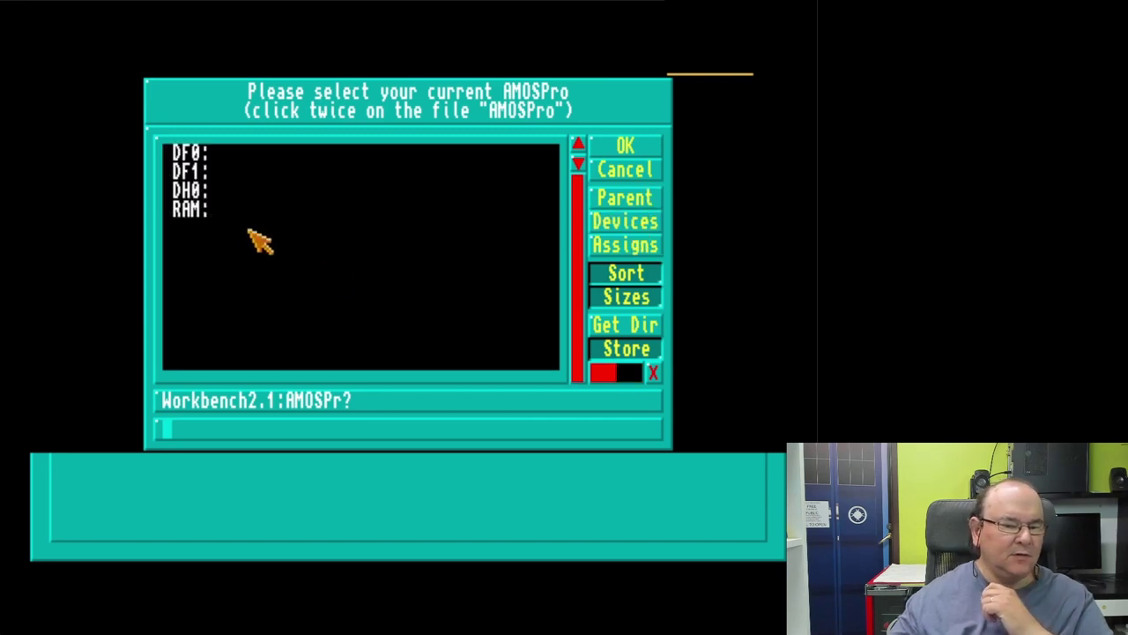
{"action": "left_click", "coordinate": [231, 192]}
{"action": "left_click", "coordinate": [233, 192]}
{"action": "left_click", "coordinate": [235, 153]}
{"action": "left_click", "coordinate": [234, 155]}
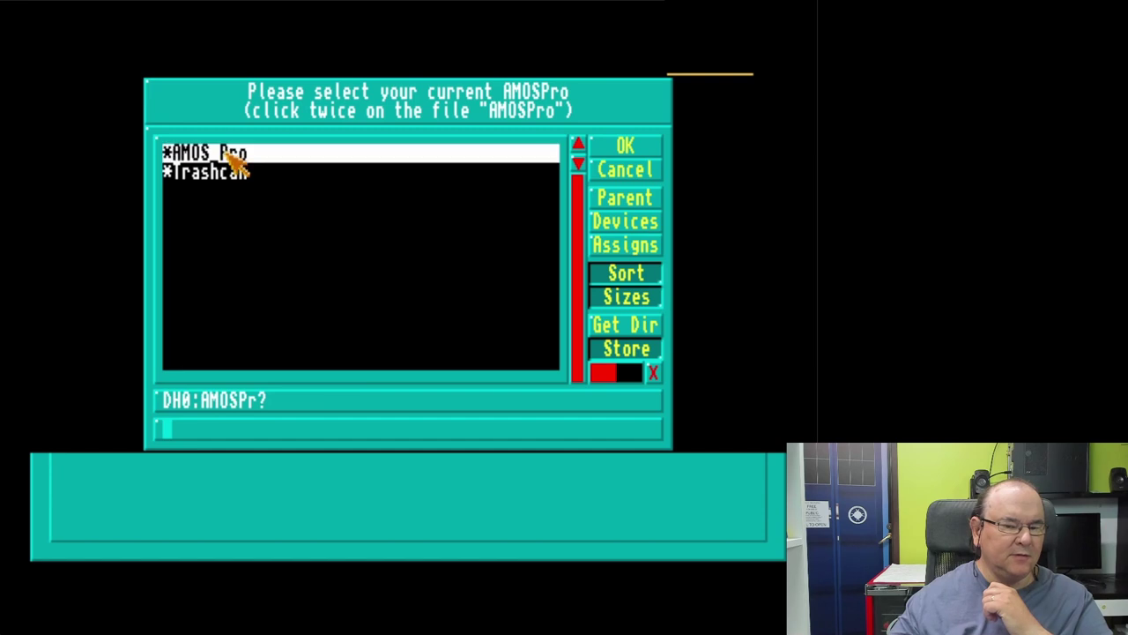
{"action": "left_click", "coordinate": [238, 272]}
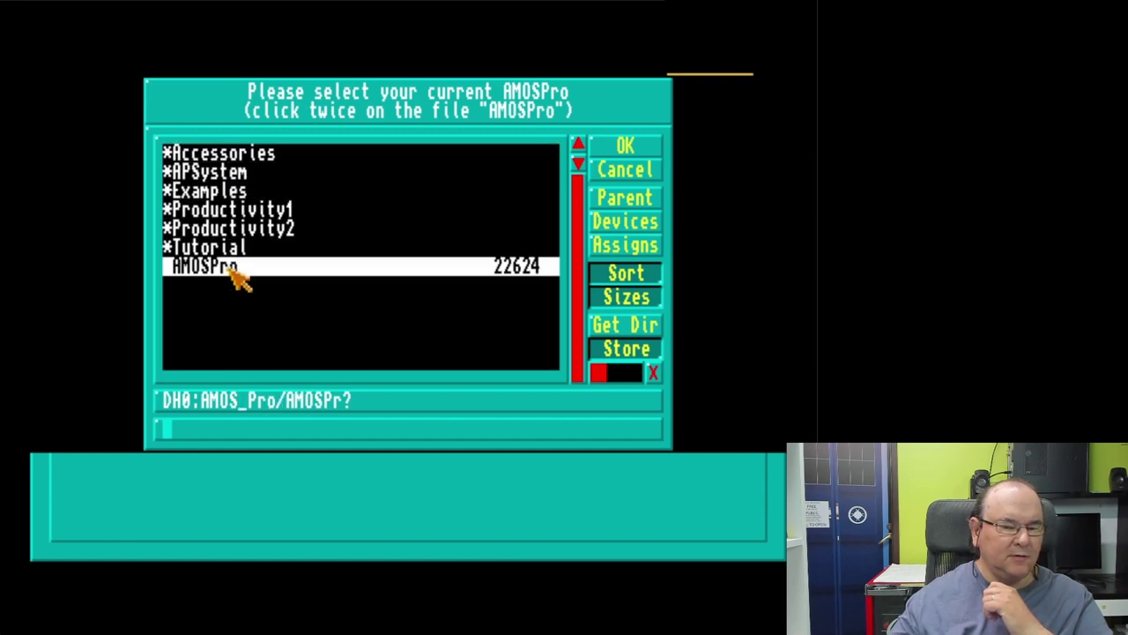
{"action": "left_click", "coordinate": [608, 148]}
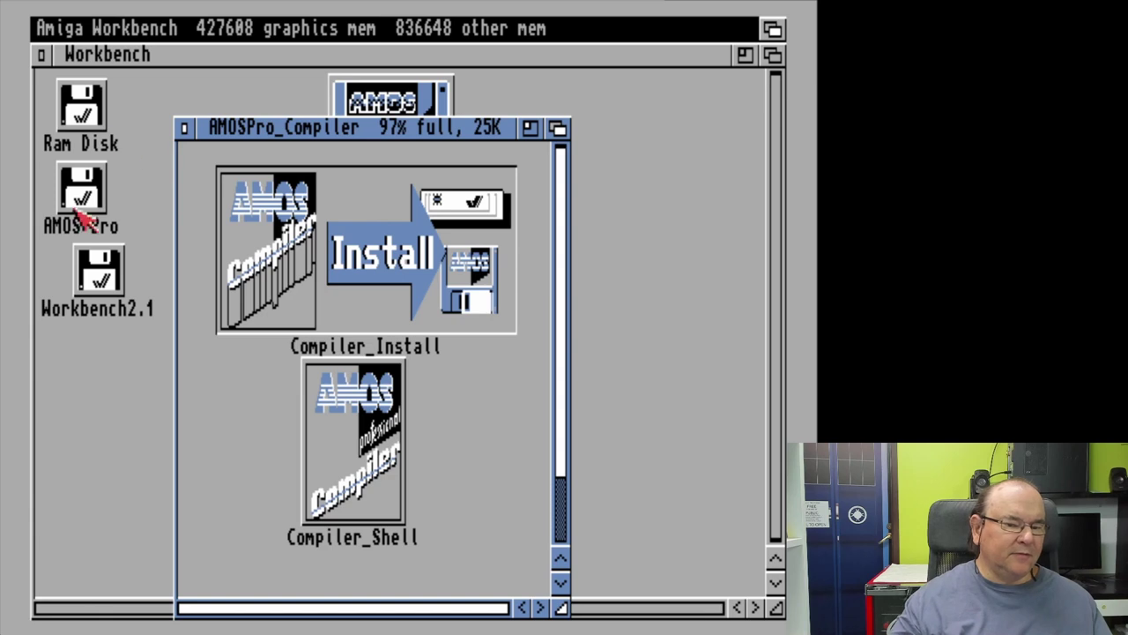
Step: Launch the Shell program from the System drawer of the Workbench2.1 disk
{"action": "left_click", "coordinate": [95, 270]}
{"action": "double_click", "coordinate": [97, 273]}
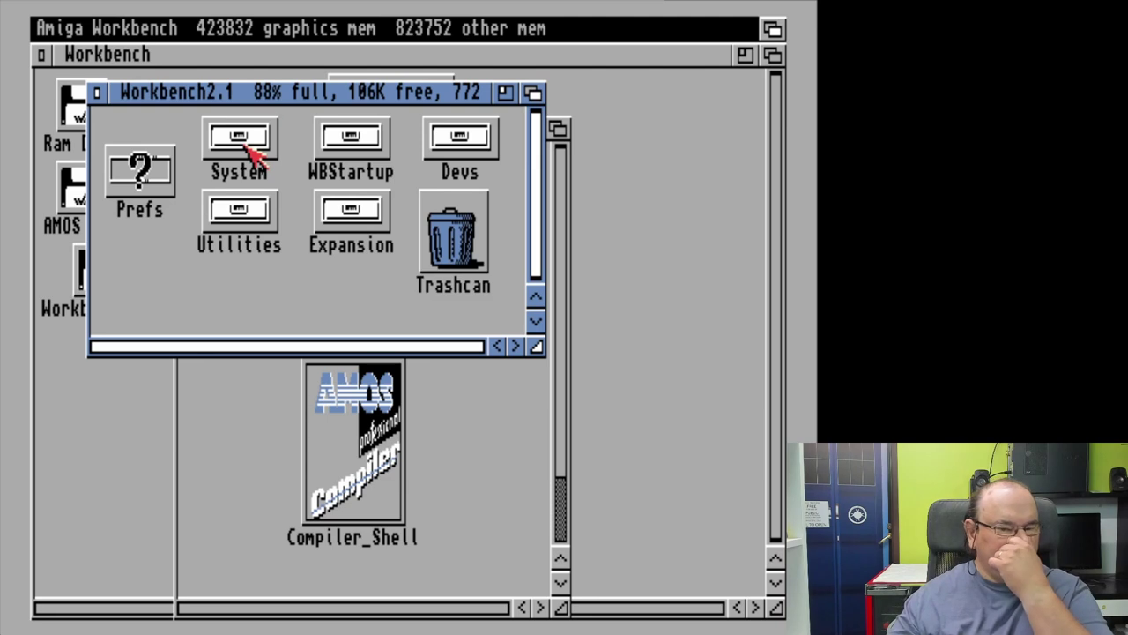
{"action": "double_click", "coordinate": [245, 147]}
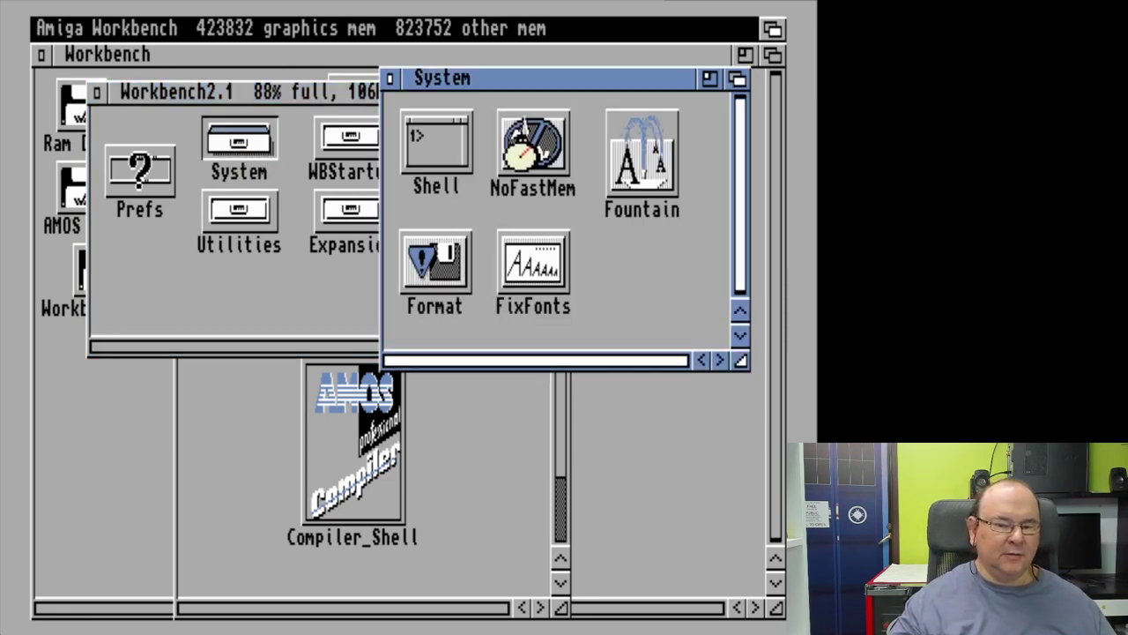
{"action": "left_click", "coordinate": [467, 138]}
{"action": "double_click", "coordinate": [467, 138]}
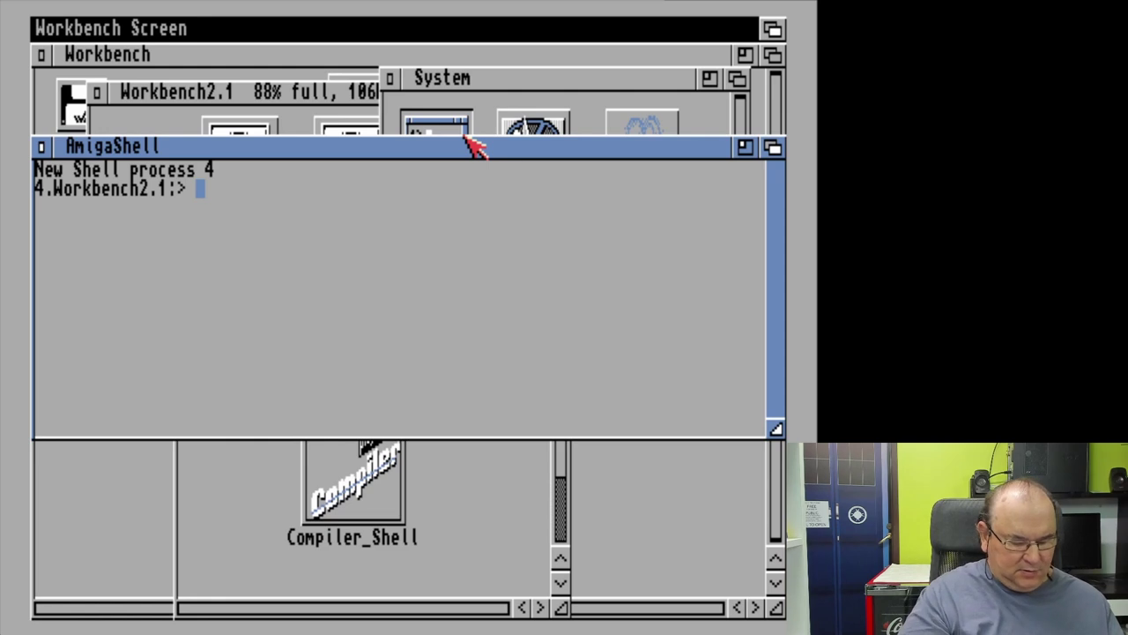
Step: List the SYS:System drawer with dir SYS:System
{"action": "type", "text": "dir "}
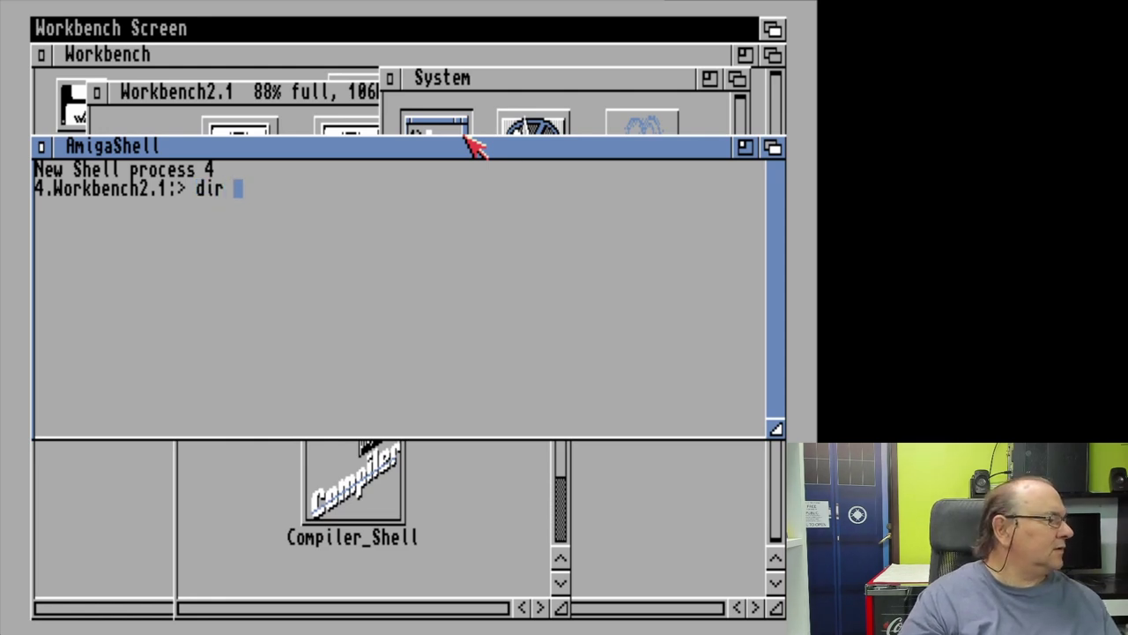
{"action": "type", "text": "SYS"}
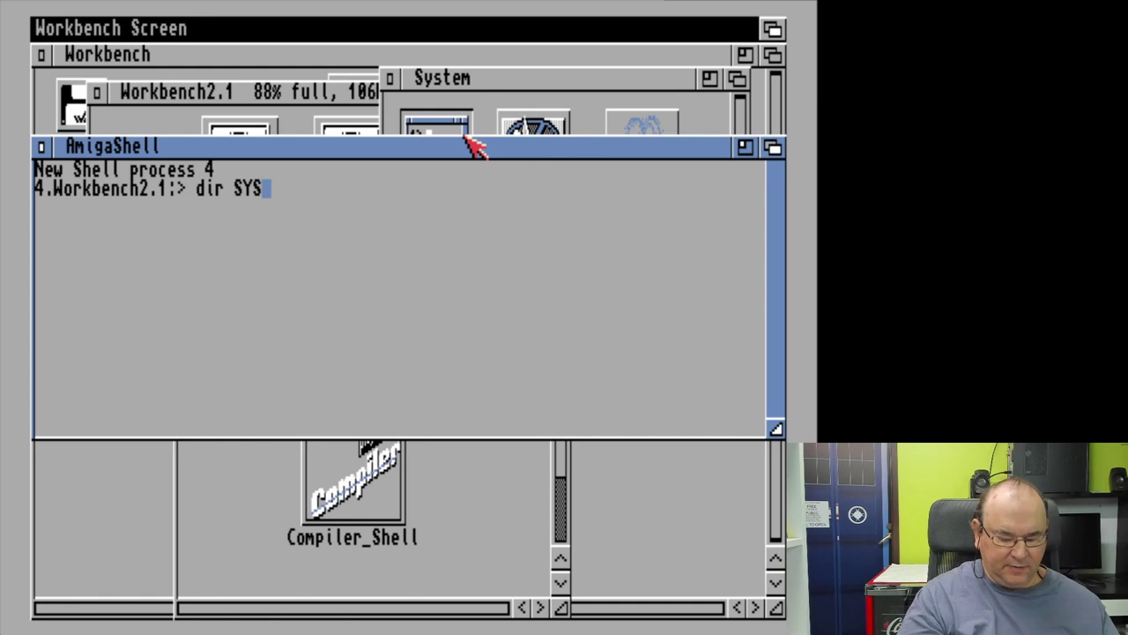
{"action": "type", "text": ":"}
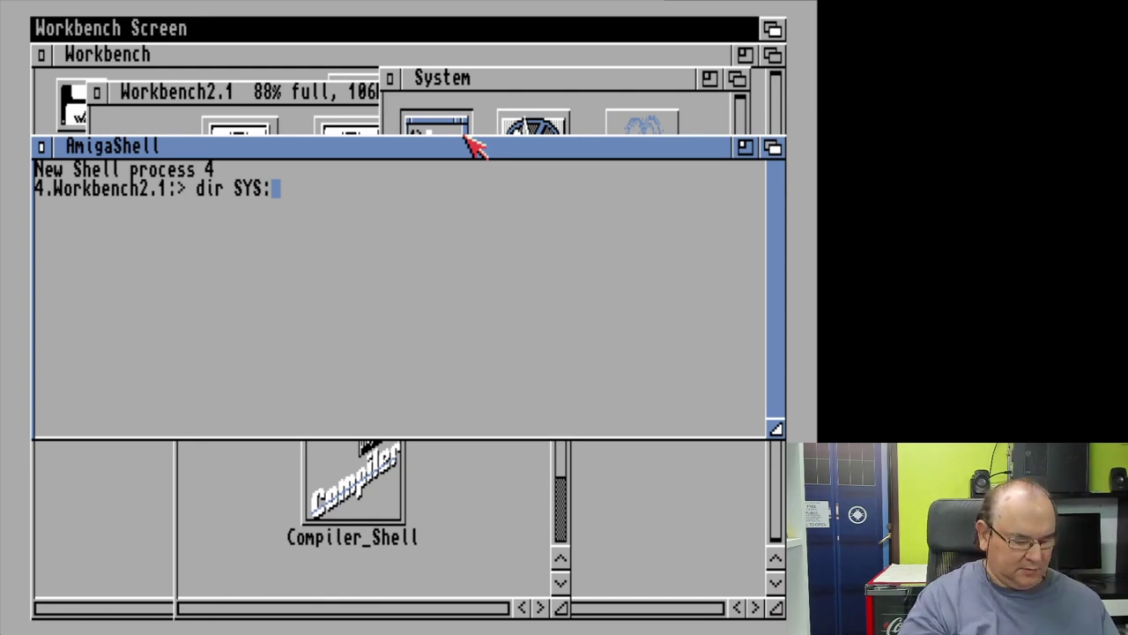
{"action": "type", "text": "System"}
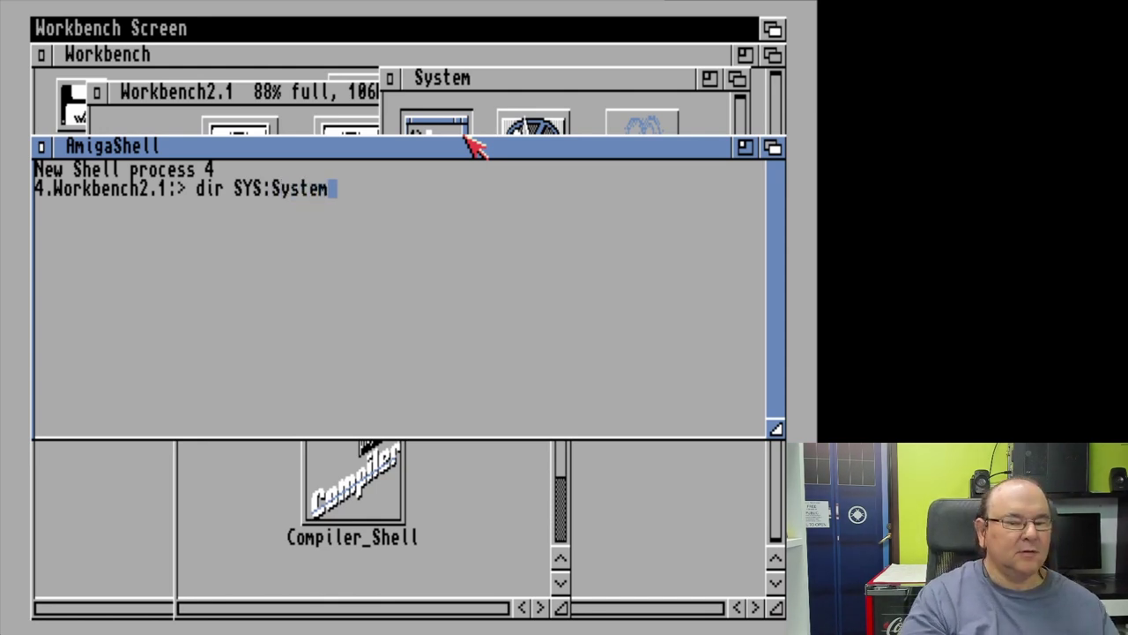
{"action": "key", "text": "Return"}
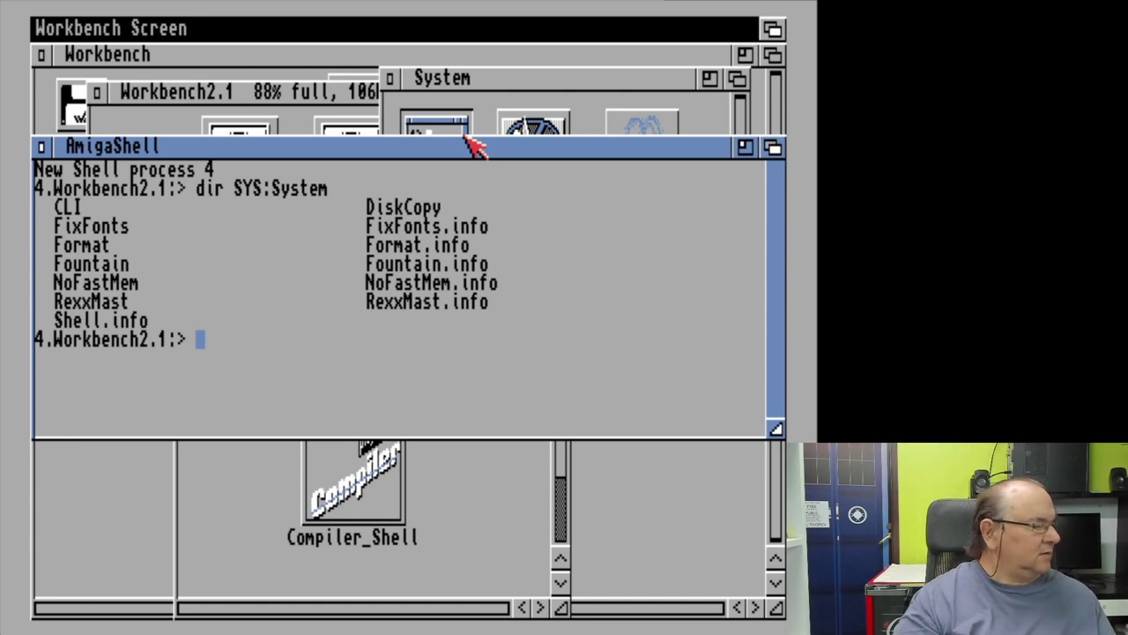
Step: Delete the Fountain program with delete SYS:System/Fountain
{"action": "type", "text": "delete "}
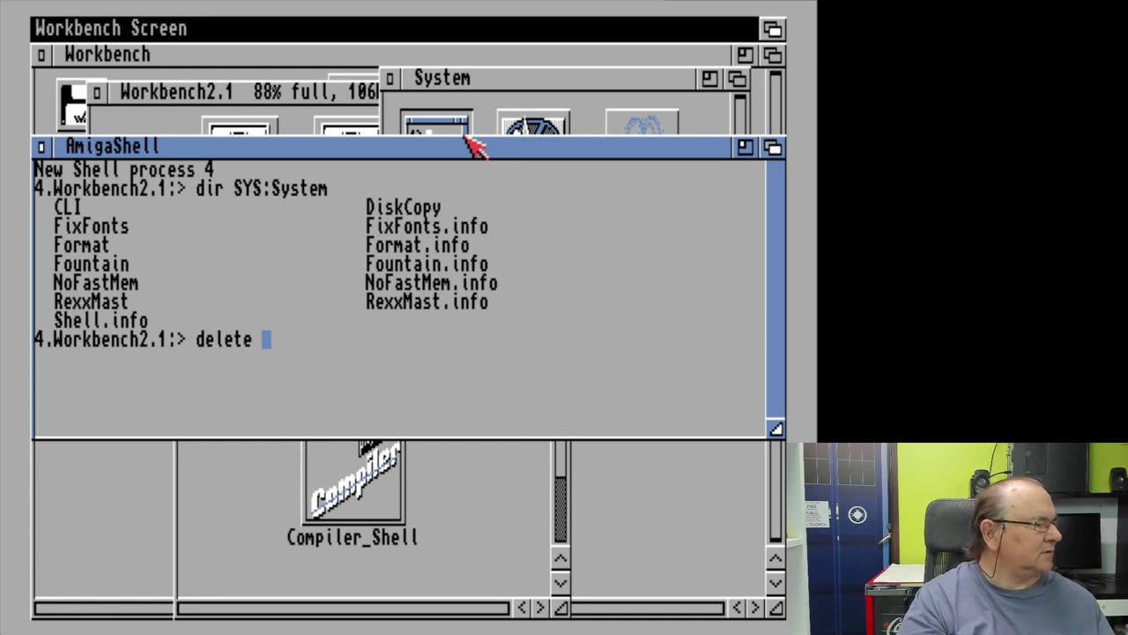
{"action": "type", "text": "SYS"}
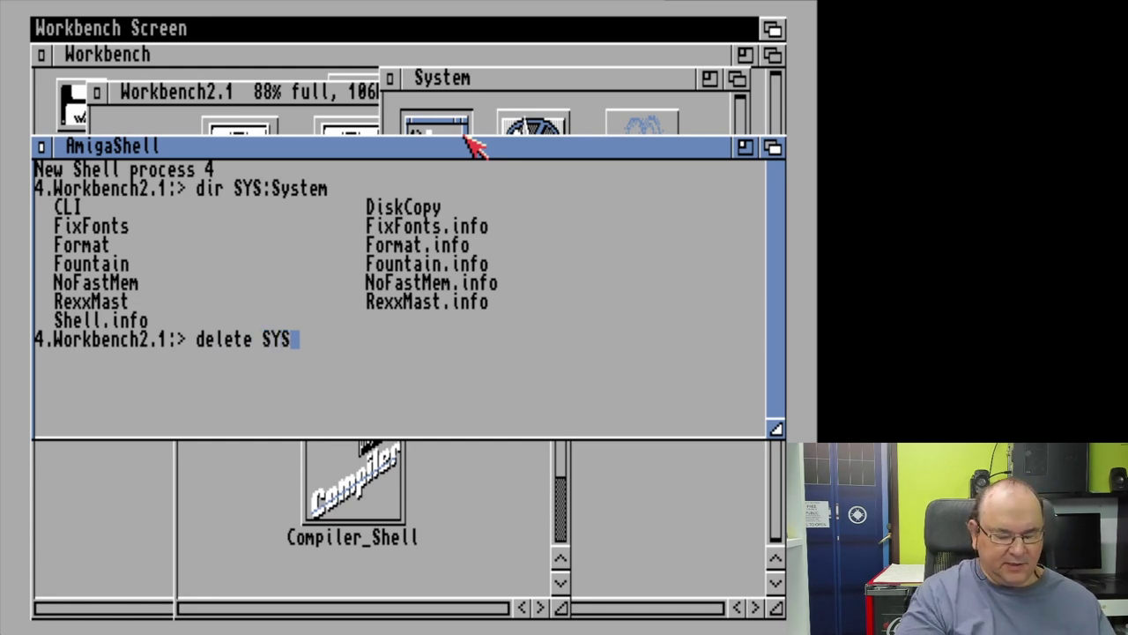
{"action": "type", "text": ":"}
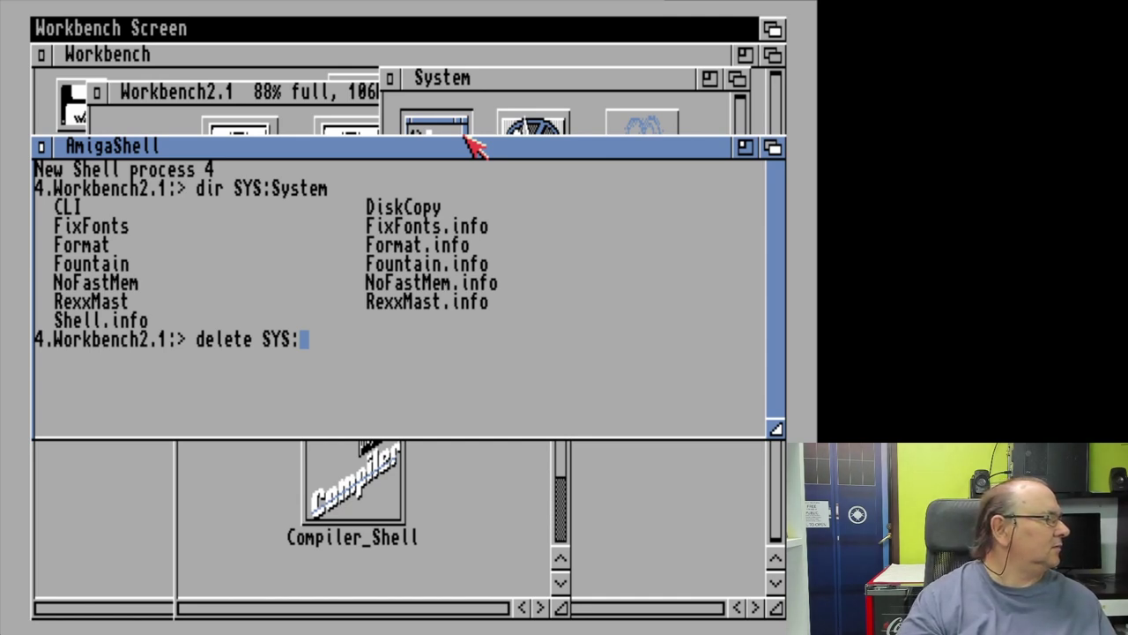
{"action": "type", "text": "WS"}
{"action": "key", "text": "BackSpace"}
{"action": "key", "text": "BackSpace"}
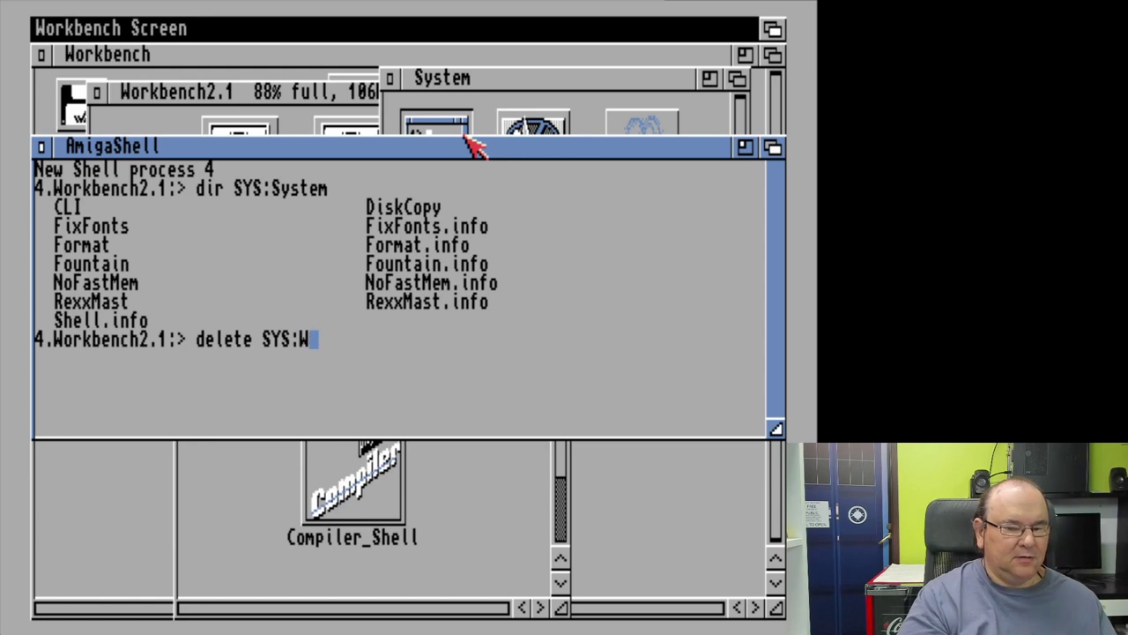
{"action": "type", "text": "System"}
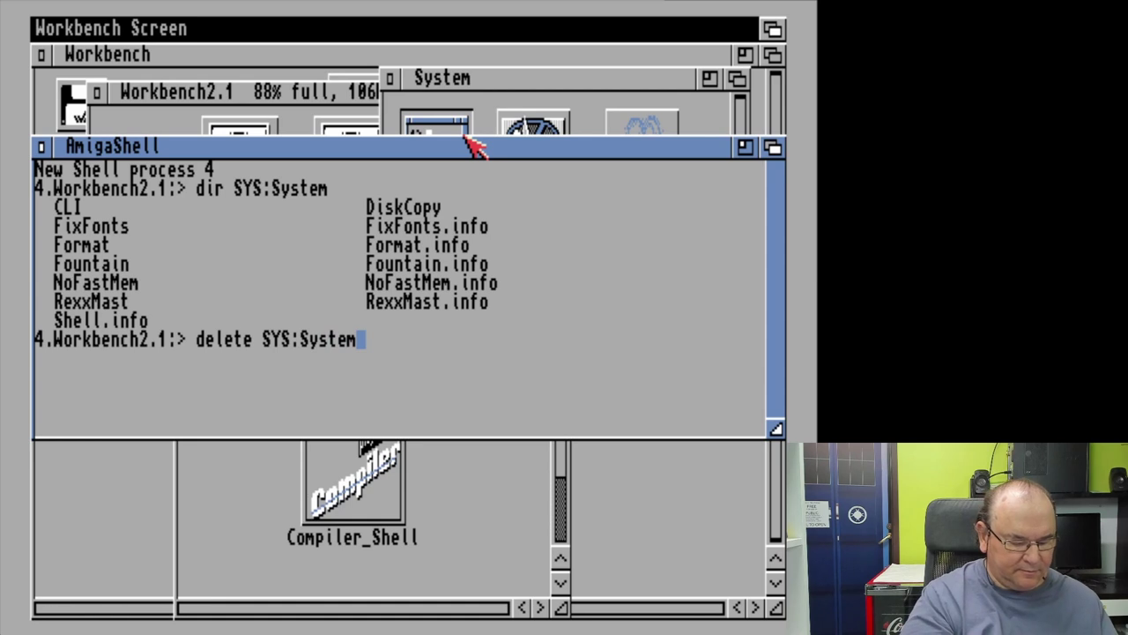
{"action": "type", "text": "&"}
{"action": "key", "text": "BackSpace"}
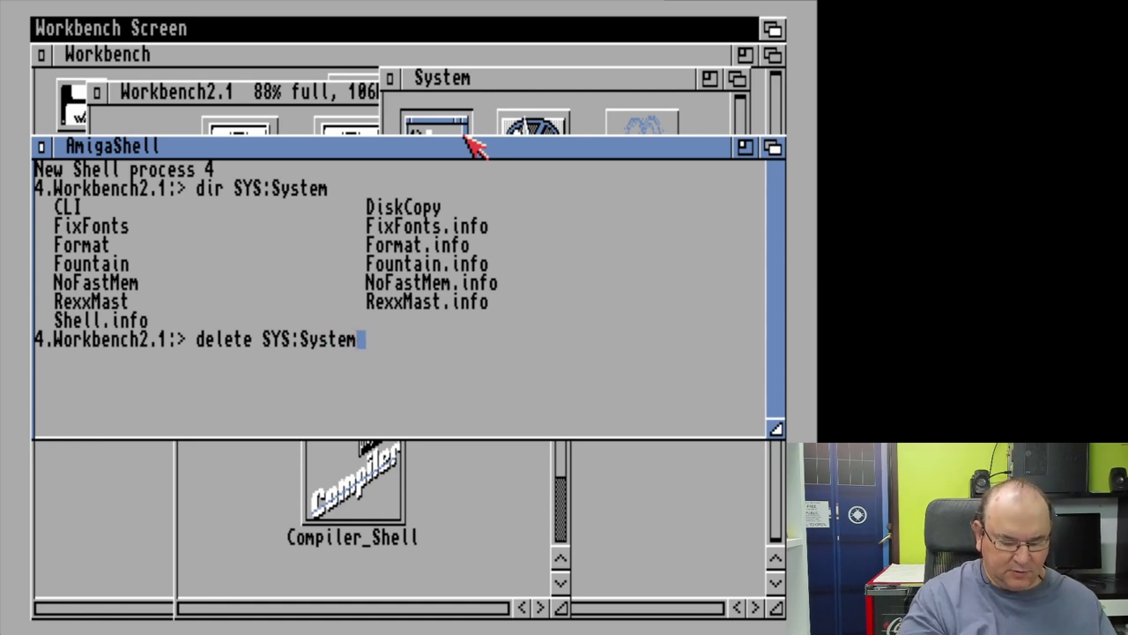
{"action": "type", "text": "/"}
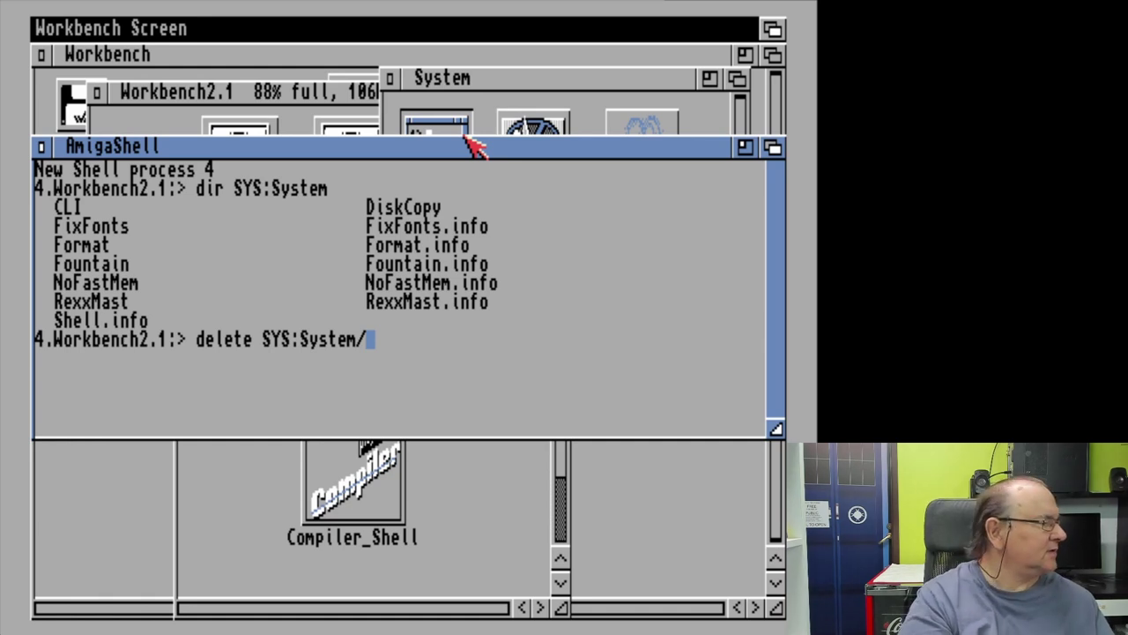
{"action": "type", "text": "F"}
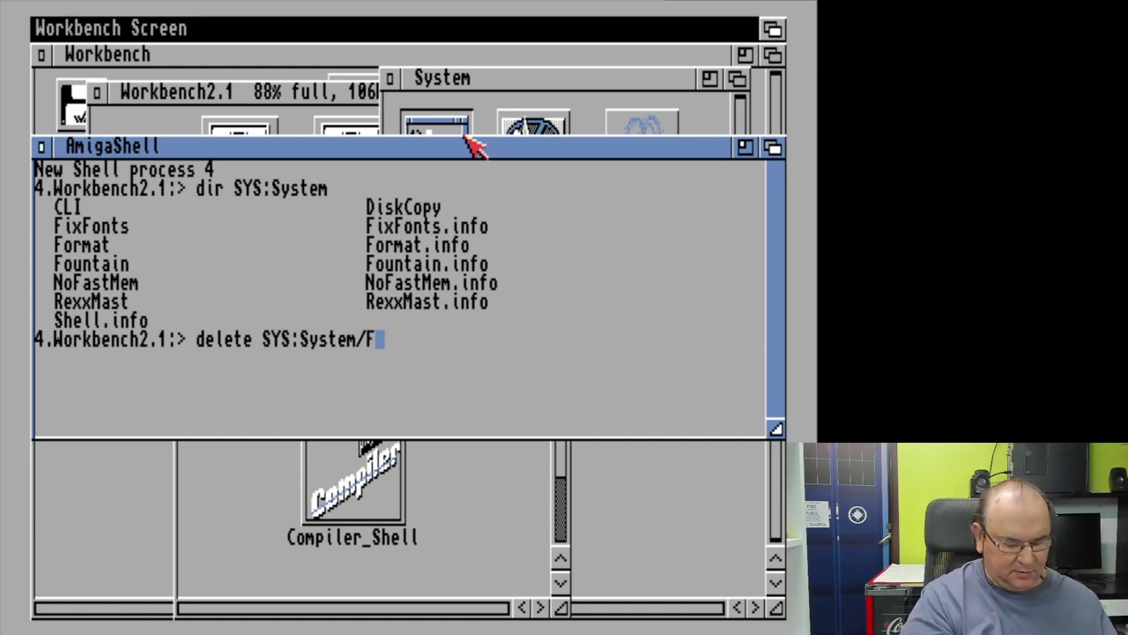
{"action": "type", "text": "o"}
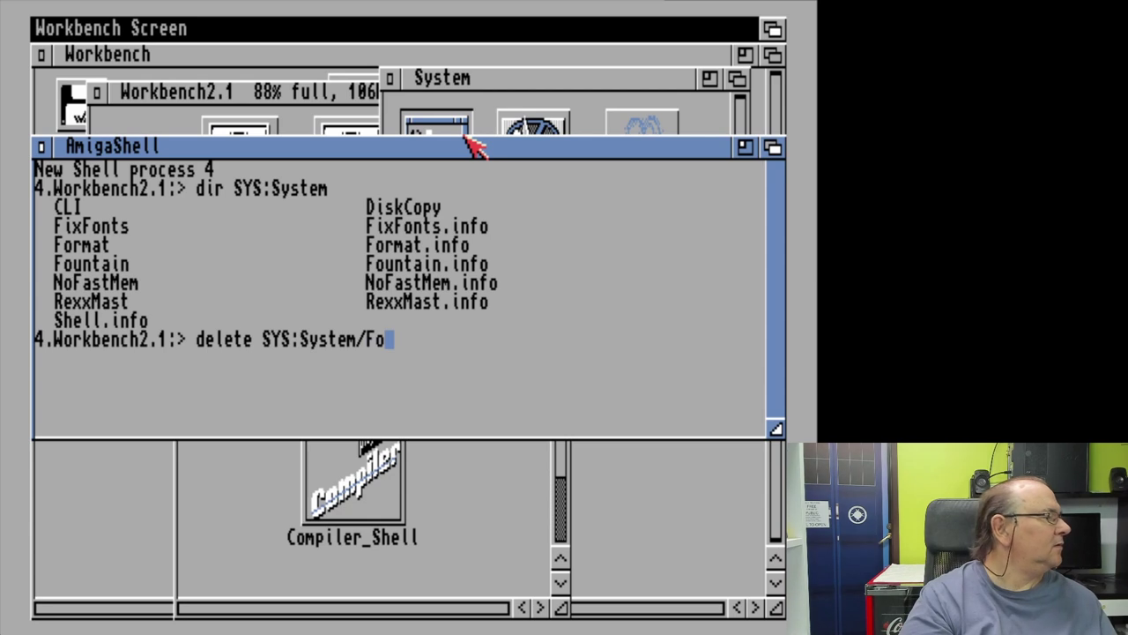
{"action": "type", "text": "untain"}
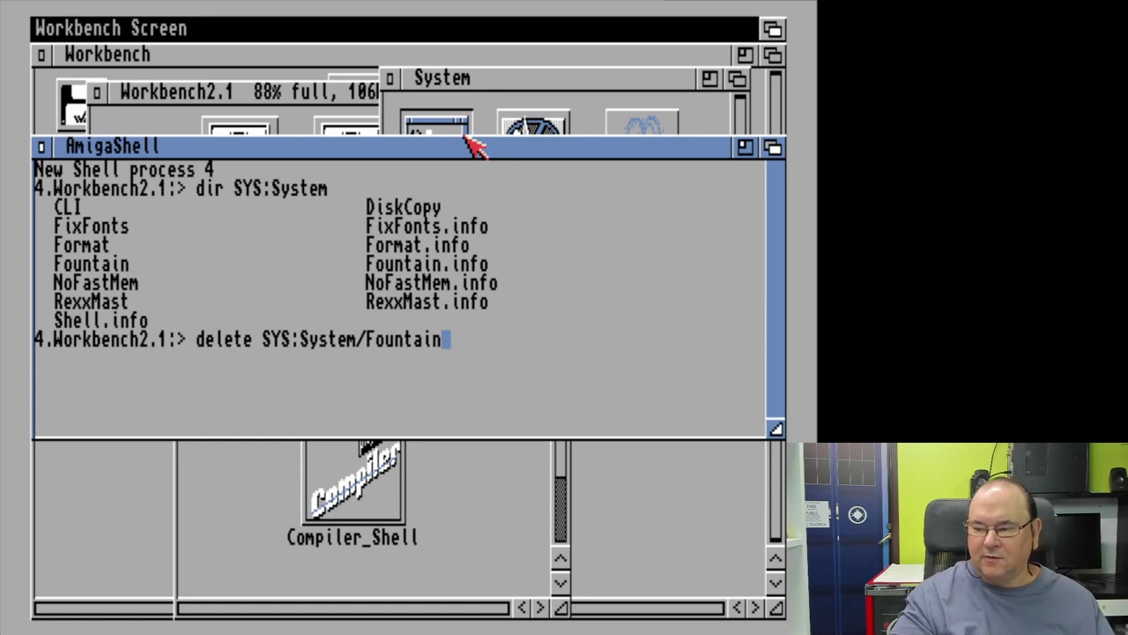
{"action": "key", "text": "Return"}
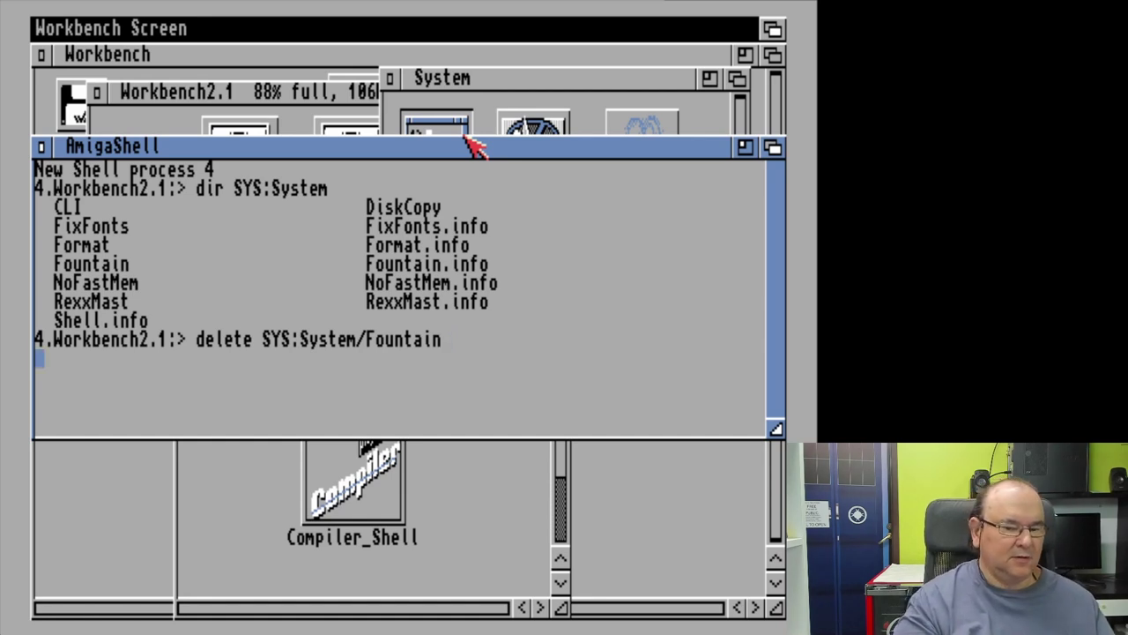
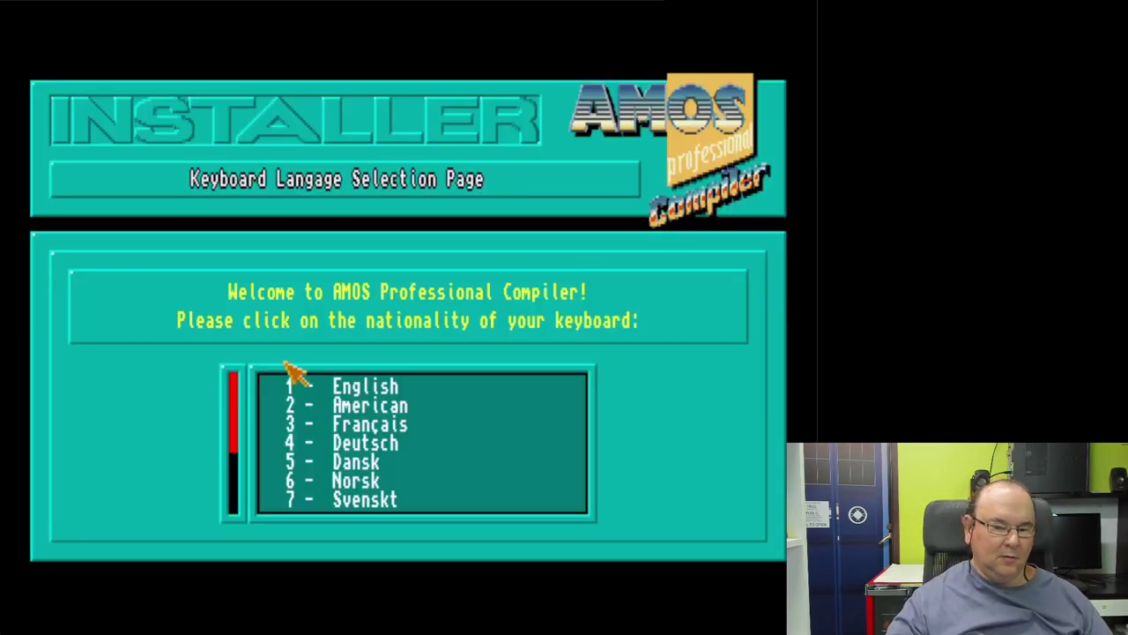
Step: Choose the English keyboard and confirm AMOS Professional ownership, hard disk and V2.0 update
{"action": "left_click", "coordinate": [391, 392]}
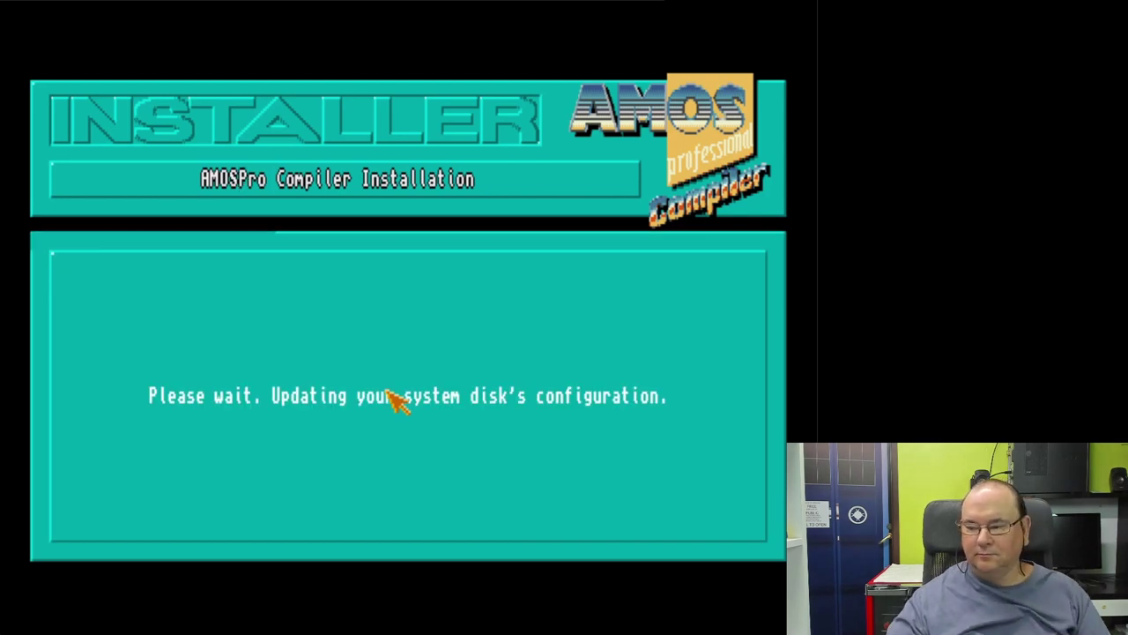
{"action": "left_click", "coordinate": [393, 485]}
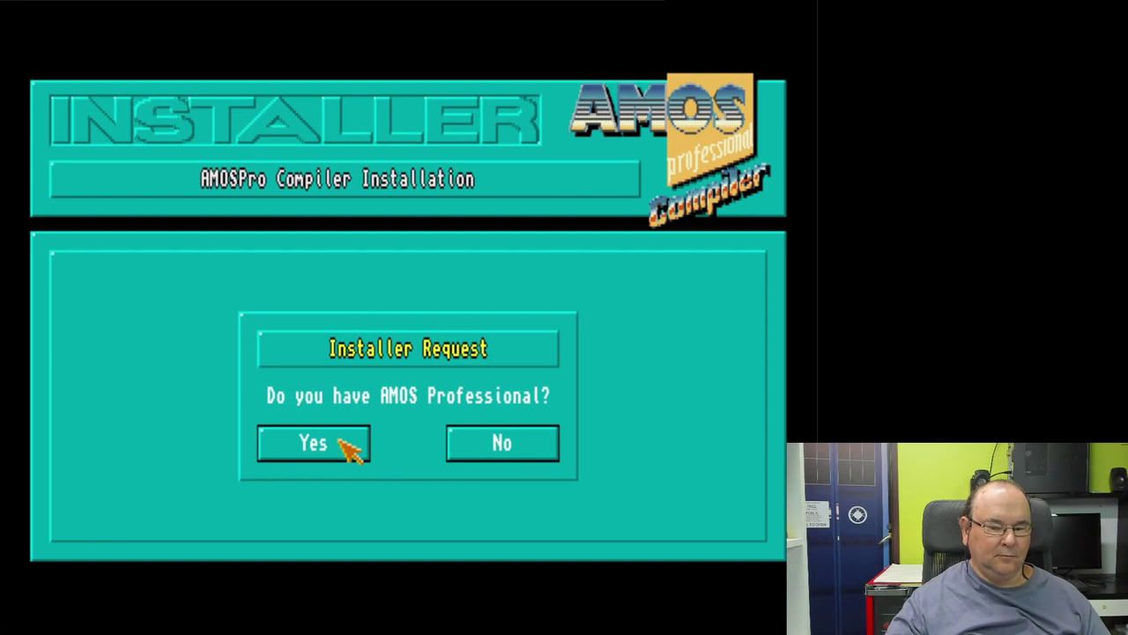
{"action": "left_click", "coordinate": [338, 439]}
{"action": "left_click", "coordinate": [341, 444]}
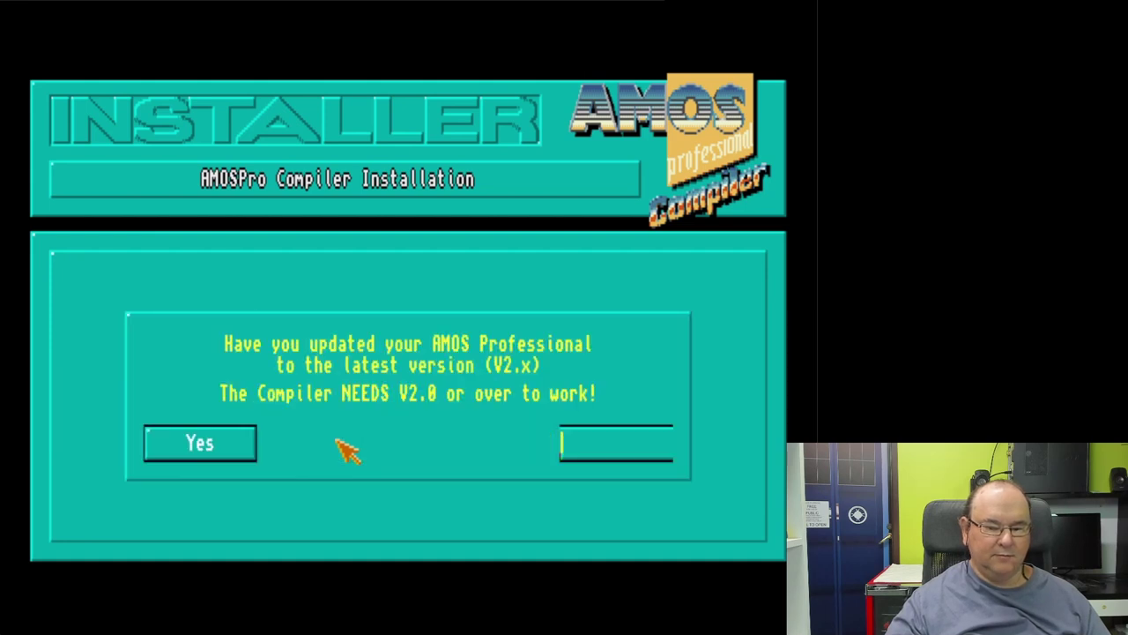
{"action": "left_click", "coordinate": [190, 447]}
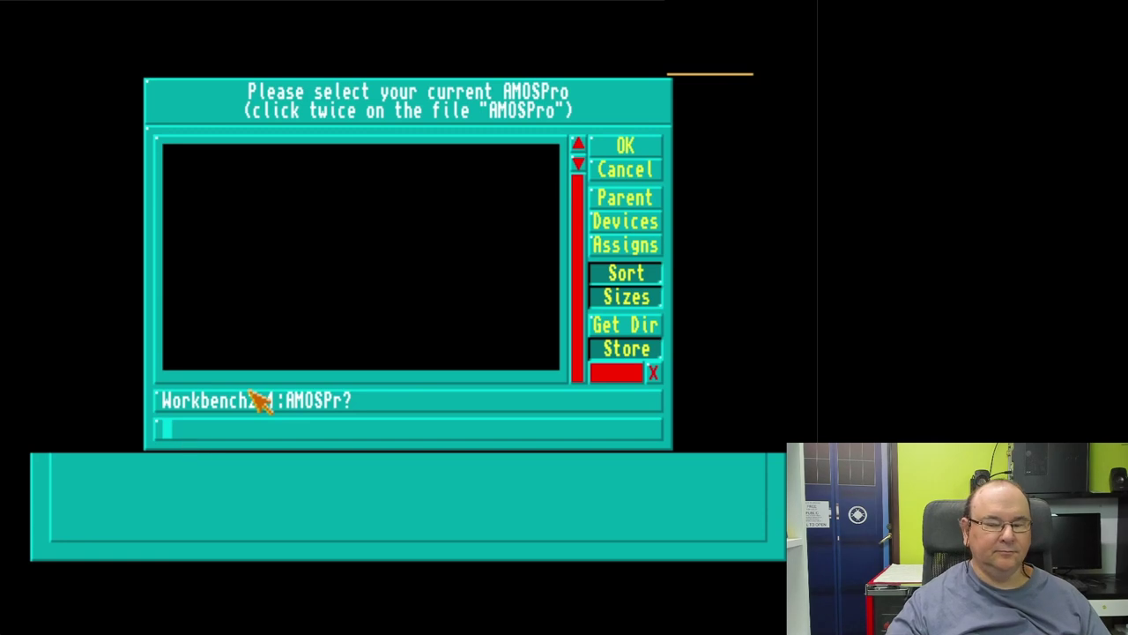
Step: Select DH0:AMOS_Pro/AMOSPro as the current installation in the file selector
{"action": "left_click", "coordinate": [642, 222]}
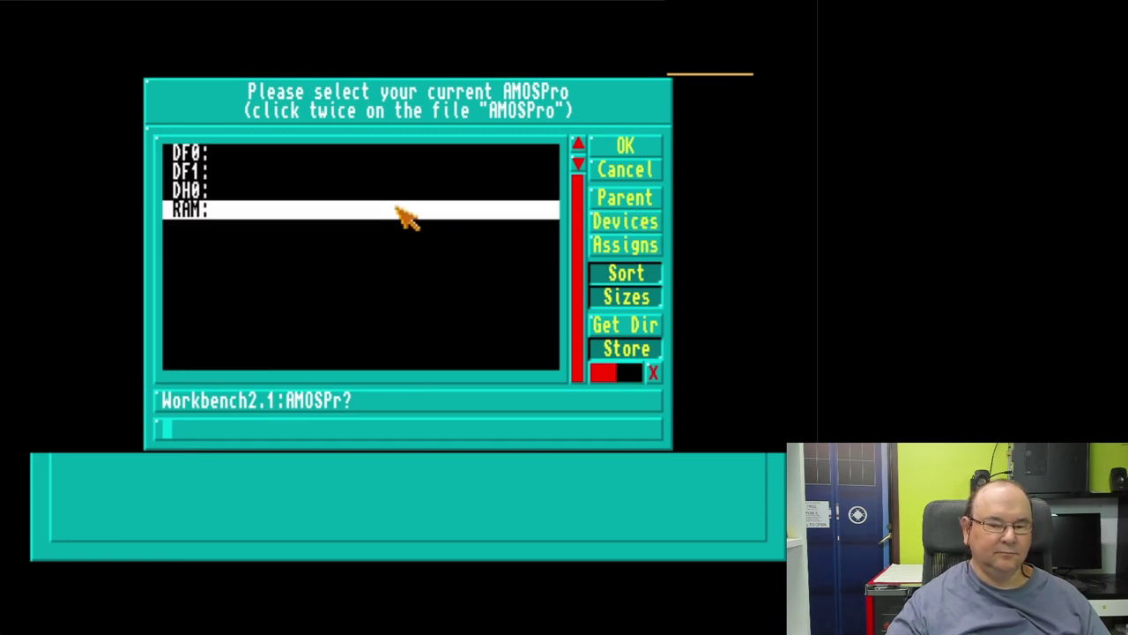
{"action": "left_click", "coordinate": [266, 201]}
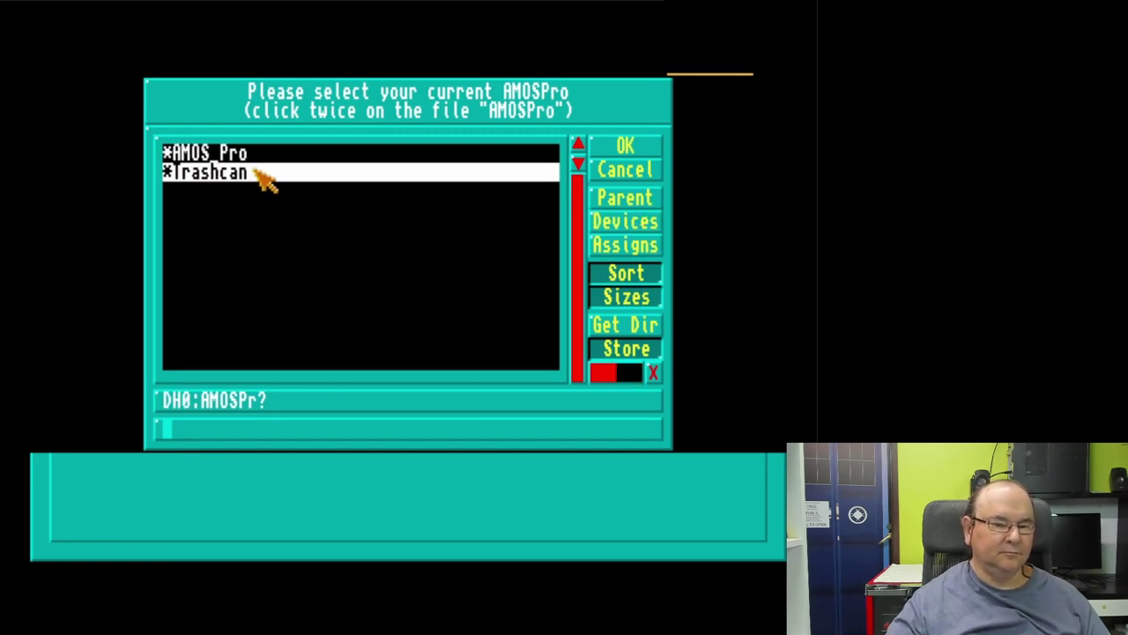
{"action": "left_click", "coordinate": [248, 159]}
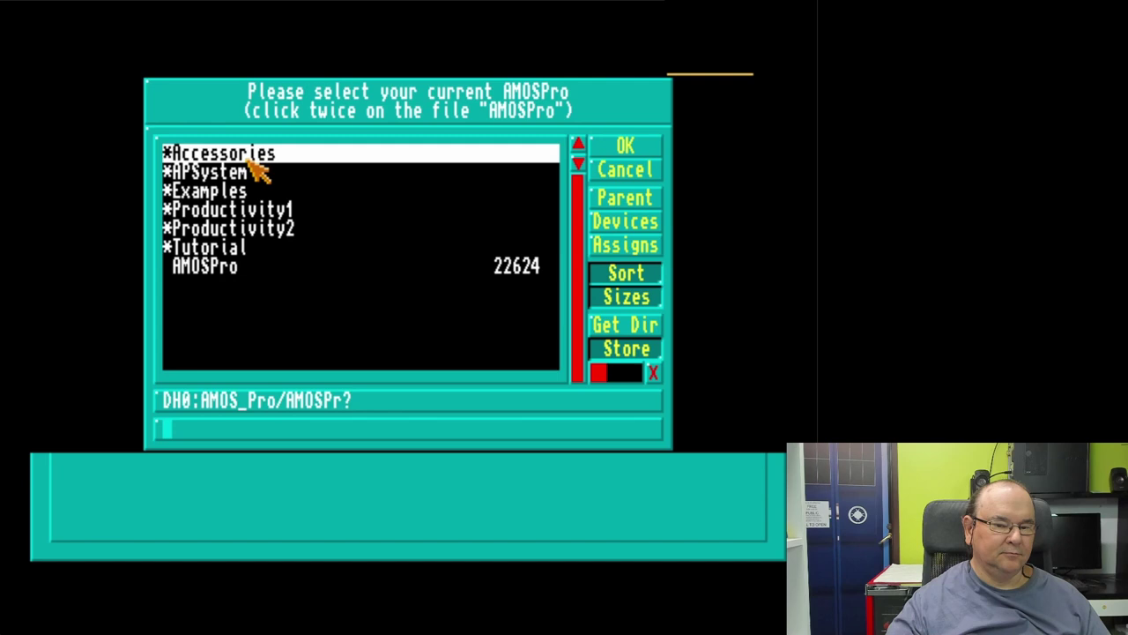
{"action": "left_click", "coordinate": [234, 274]}
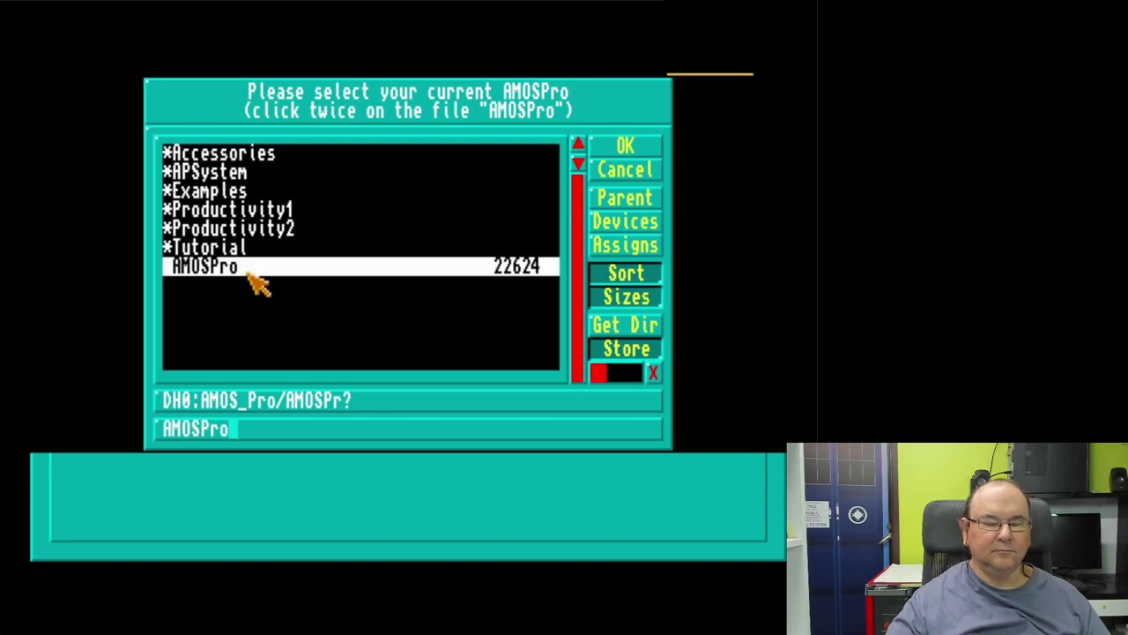
{"action": "left_click", "coordinate": [625, 146]}
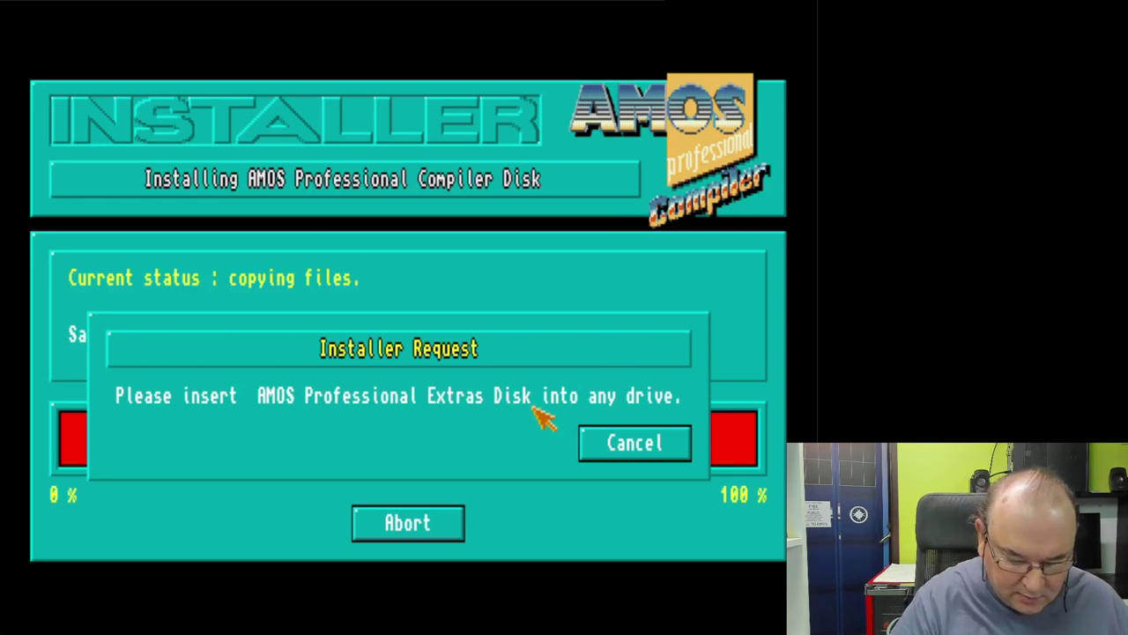
Step: Insert the AMOS-PROFESSIONALUPD020_2 update disk image into the AMOS floppy drive
{"action": "key", "text": "F12"}
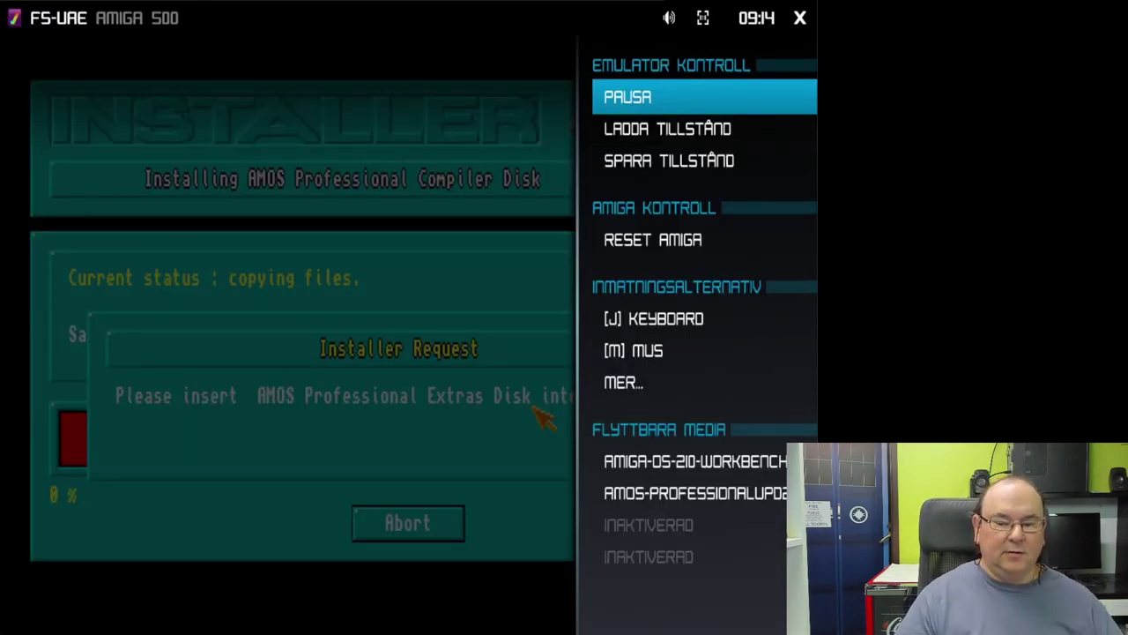
{"action": "key", "text": "Down"}
{"action": "key", "text": "Down"}
{"action": "key", "text": "Down"}
{"action": "key", "text": "Down"}
{"action": "key", "text": "Down"}
{"action": "key", "text": "Down"}
{"action": "key", "text": "Down"}
{"action": "key", "text": "Down"}
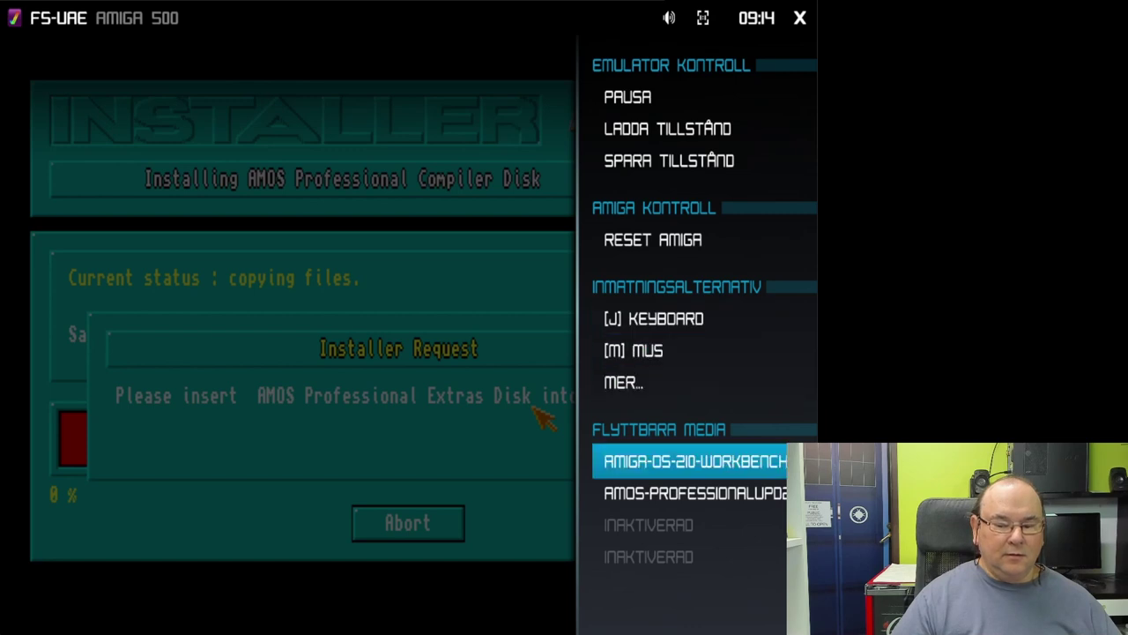
{"action": "key", "text": "Return"}
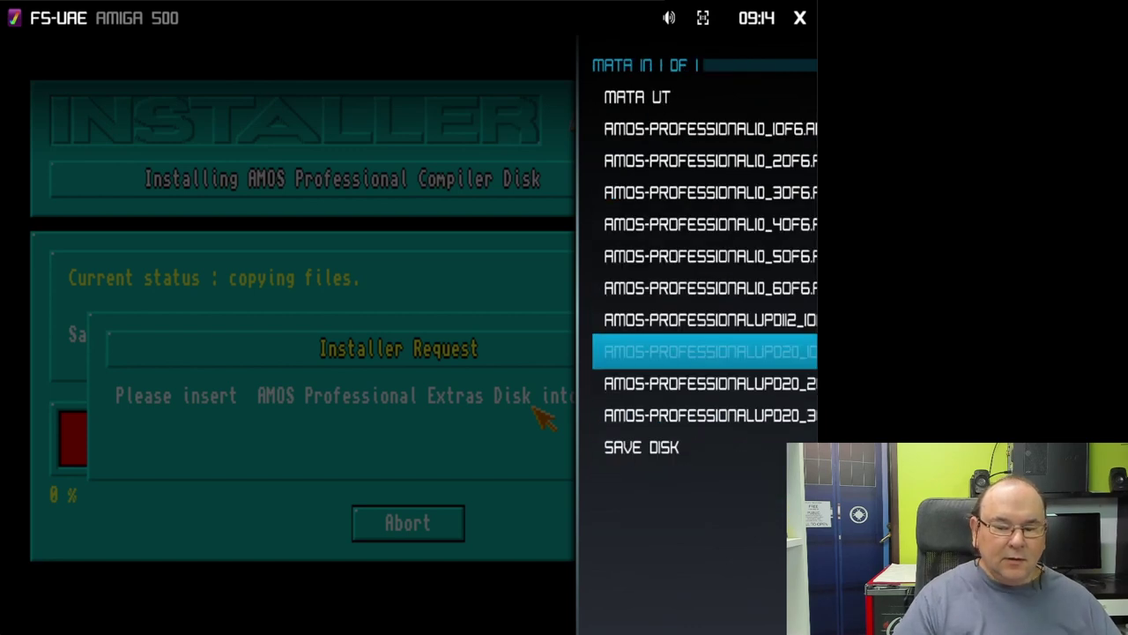
{"action": "key", "text": "Down"}
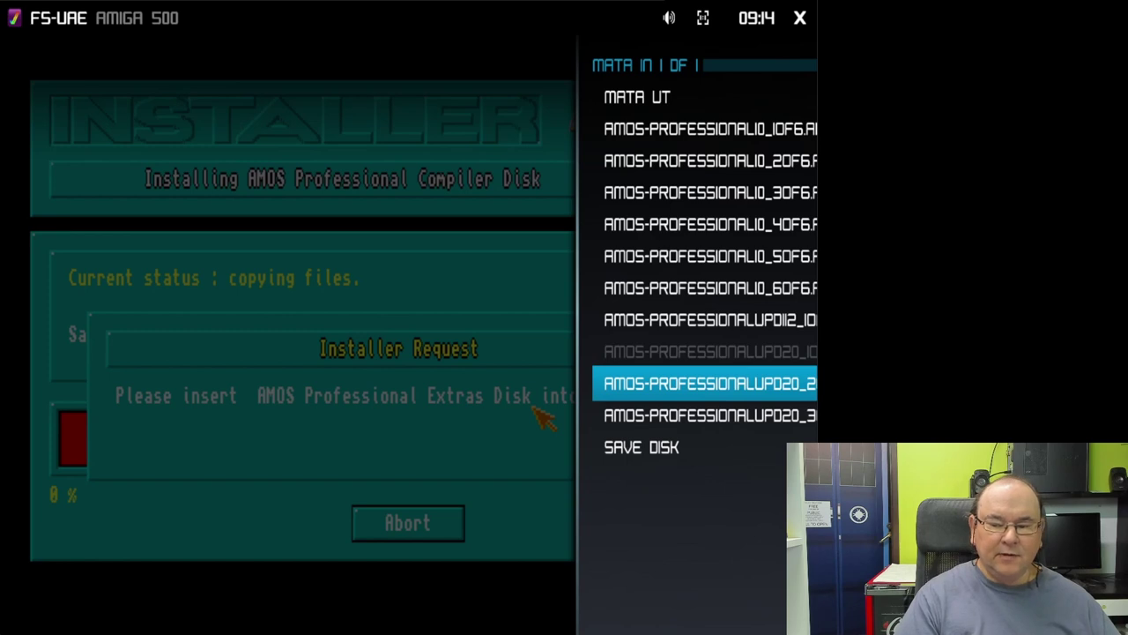
{"action": "key", "text": "Return"}
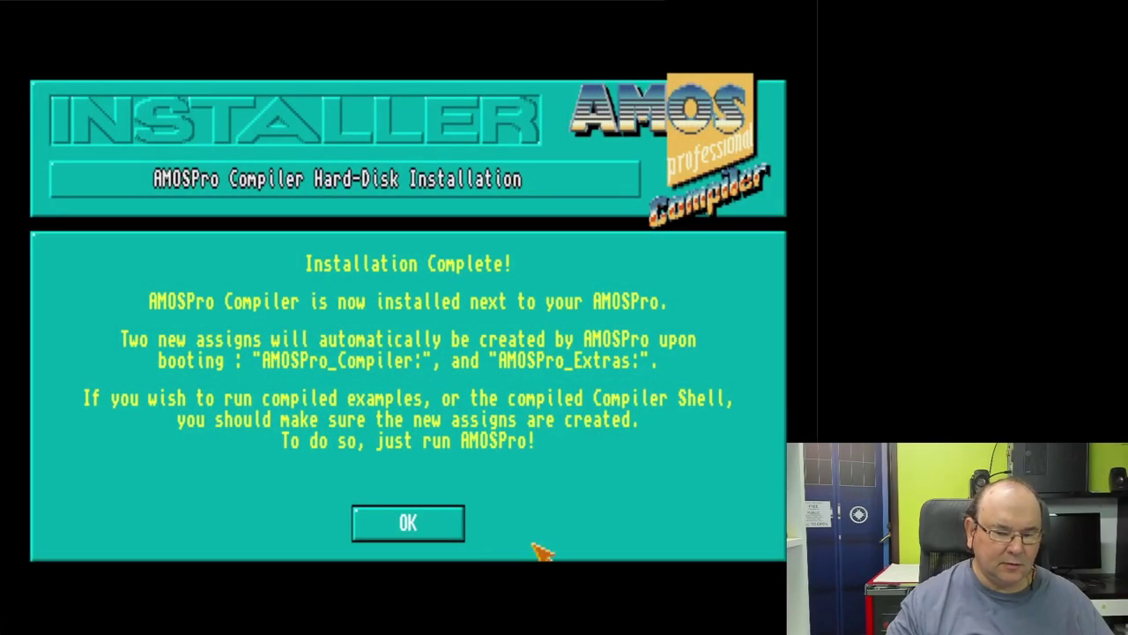
Step: Acknowledge Installation Complete, quit the installer and eject the disk from DF0
{"action": "left_click", "coordinate": [445, 522]}
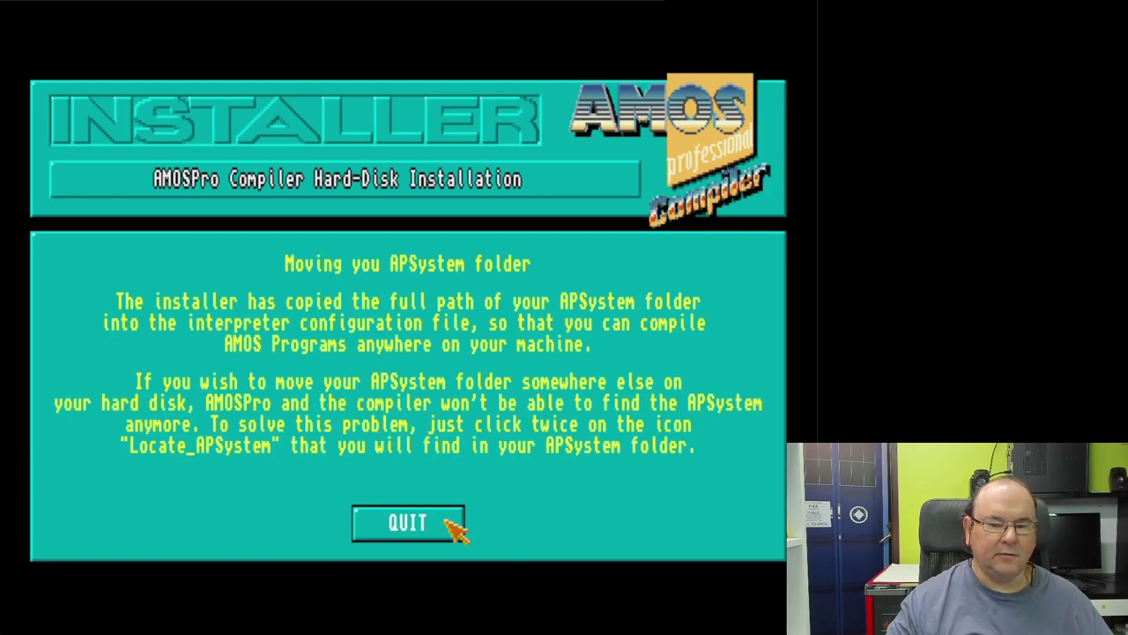
{"action": "left_click", "coordinate": [446, 522]}
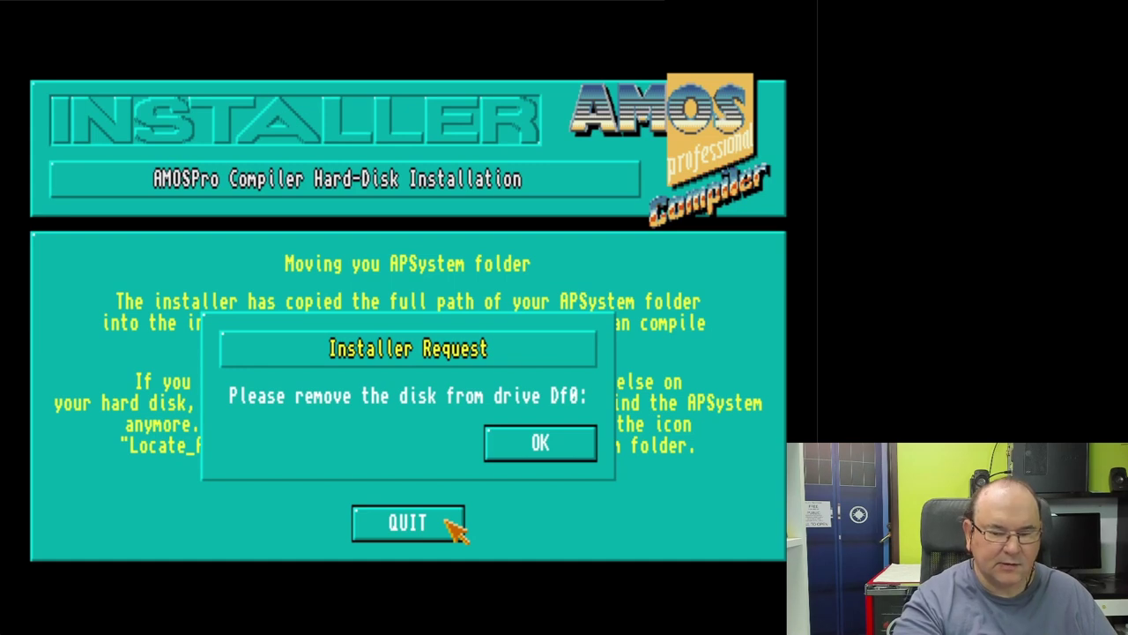
{"action": "key", "text": "F12"}
{"action": "key", "text": "Up"}
{"action": "key", "text": "Return"}
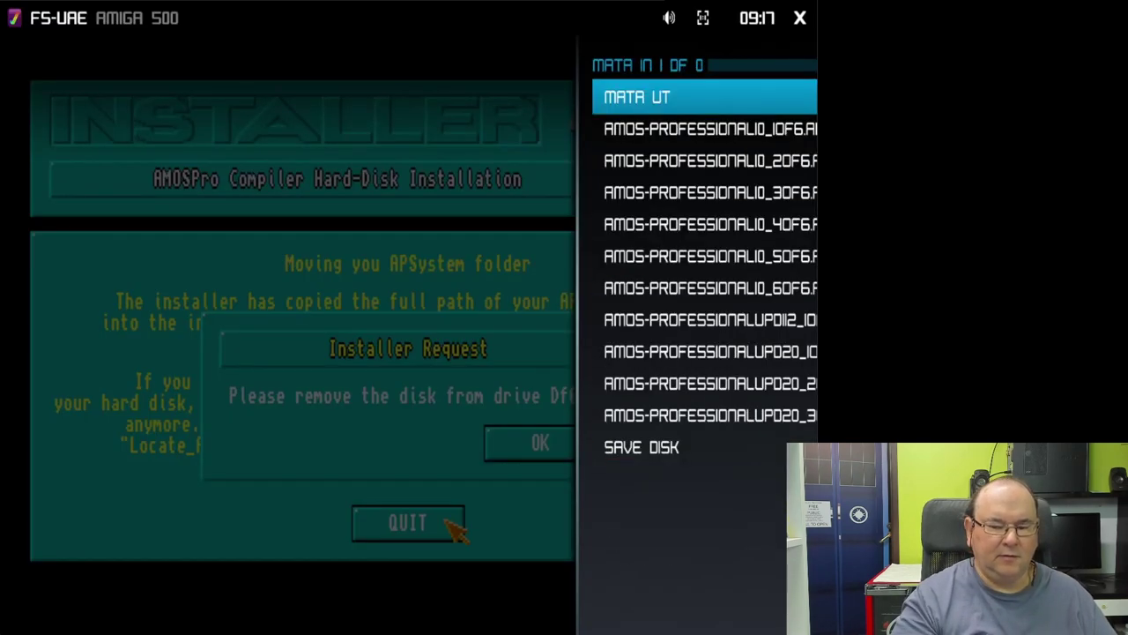
{"action": "key", "text": "Return"}
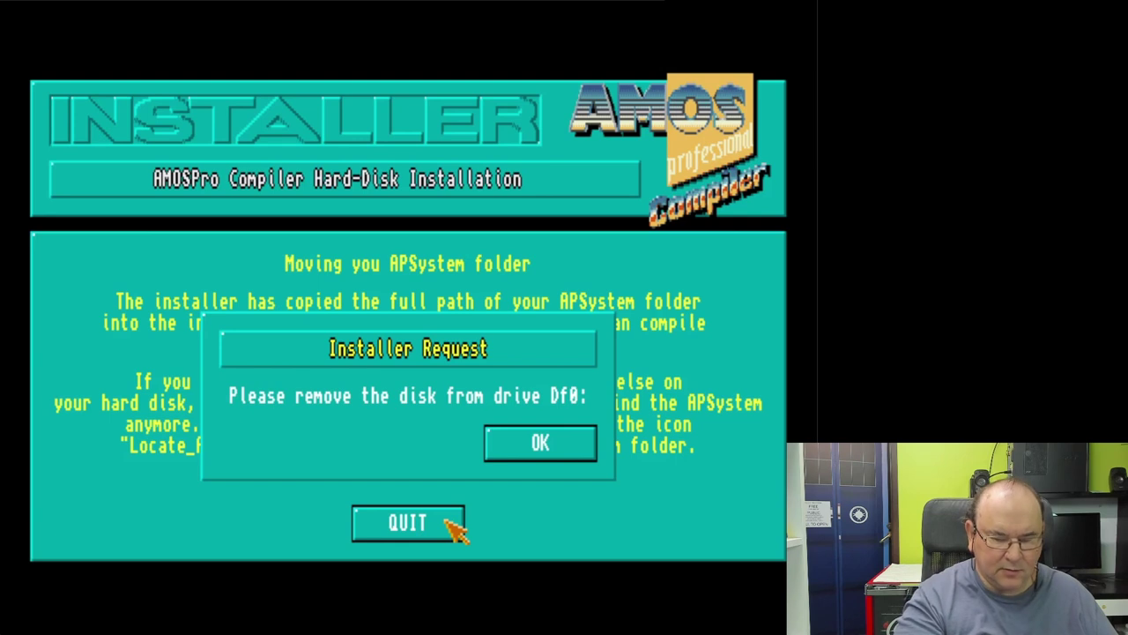
Step: Eject the AMOS floppy disk and confirm its removal in the installer request
{"action": "key", "text": "F12"}
{"action": "key", "text": "Down"}
{"action": "key", "text": "Return"}
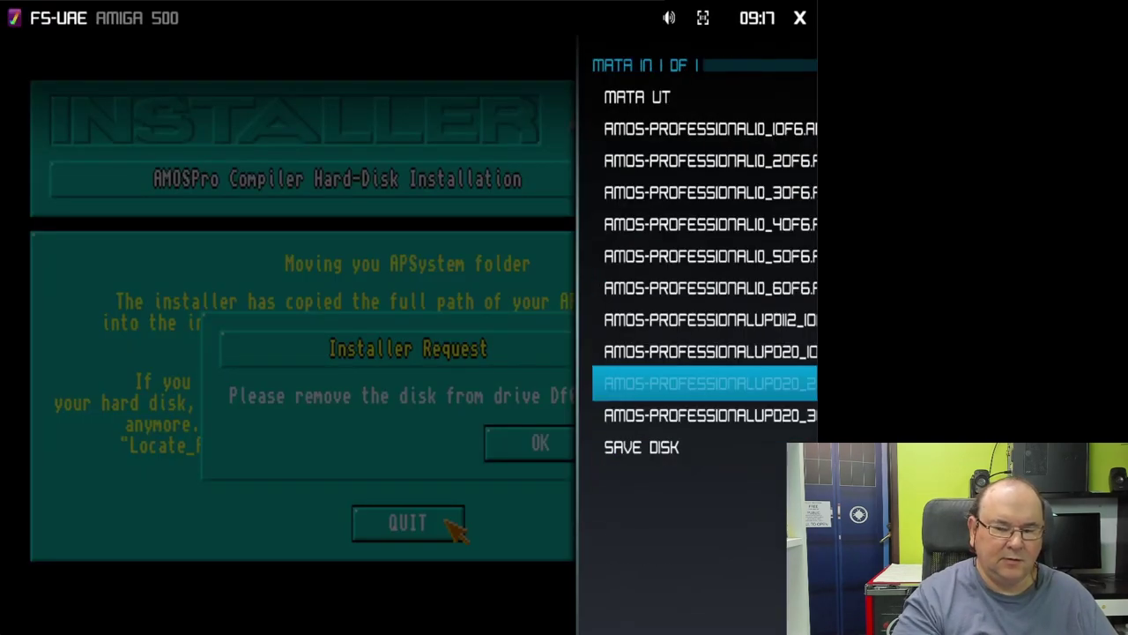
{"action": "key", "text": "Up"}
{"action": "key", "text": "Up"}
{"action": "key", "text": "Up"}
{"action": "key", "text": "Up"}
{"action": "key", "text": "Up"}
{"action": "key", "text": "Up"}
{"action": "key", "text": "Up"}
{"action": "key", "text": "Up"}
{"action": "key", "text": "Up"}
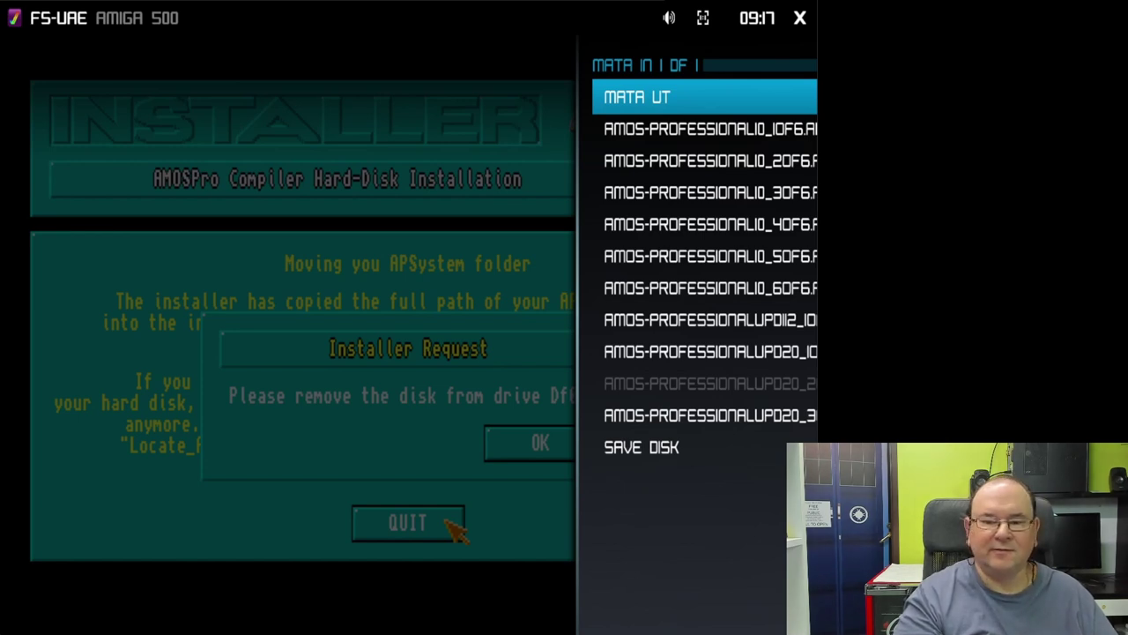
{"action": "key", "text": "Return"}
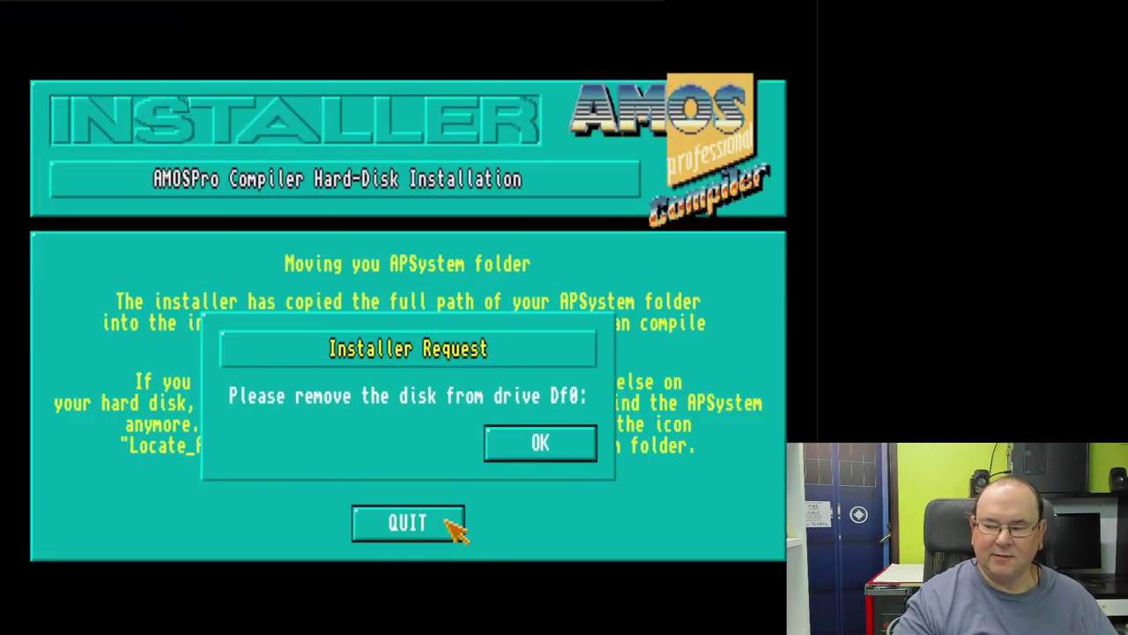
{"action": "left_click", "coordinate": [542, 446]}
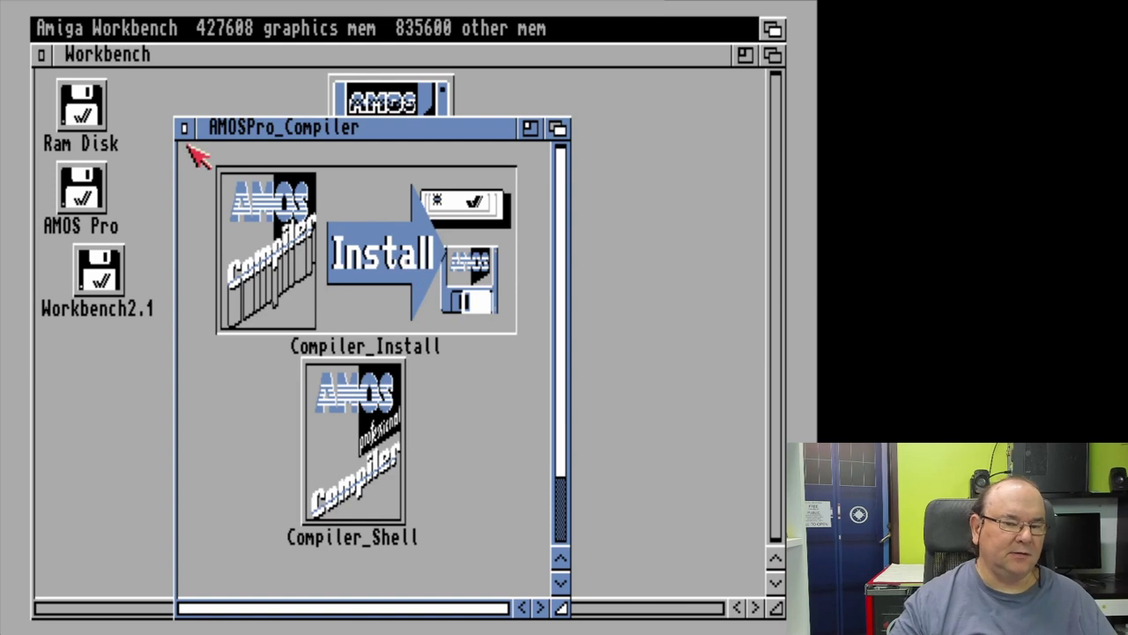
Step: Close the AMOSPro_Compiler drawer, open AMOS Pro's AMOS_Pro drawer, then move and enlarge it
{"action": "left_click", "coordinate": [185, 129]}
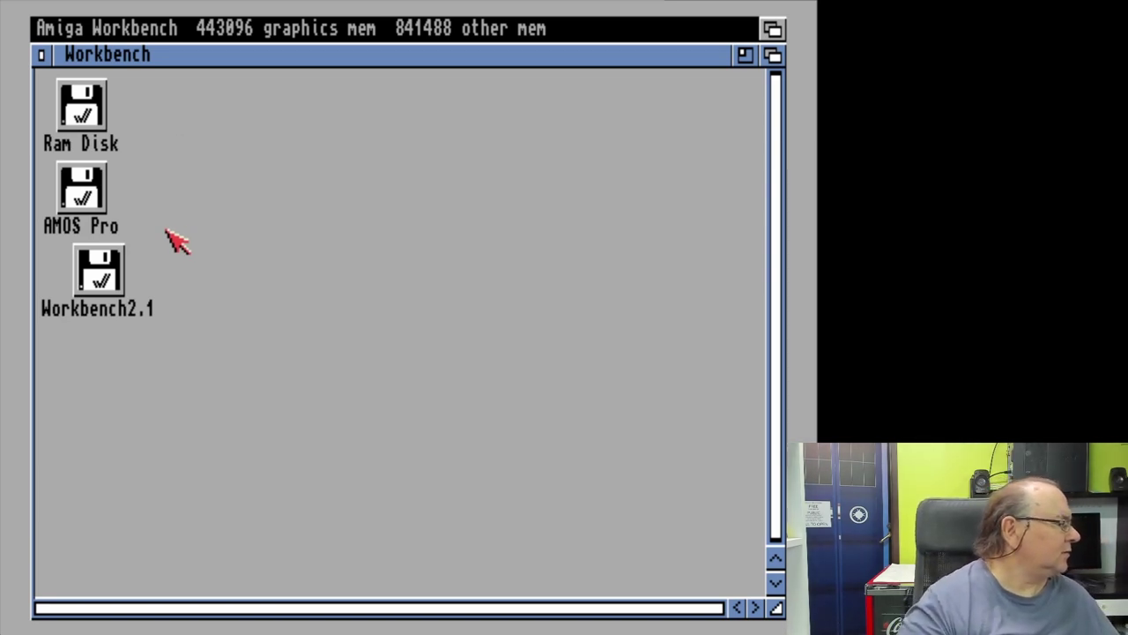
{"action": "double_click", "coordinate": [87, 199]}
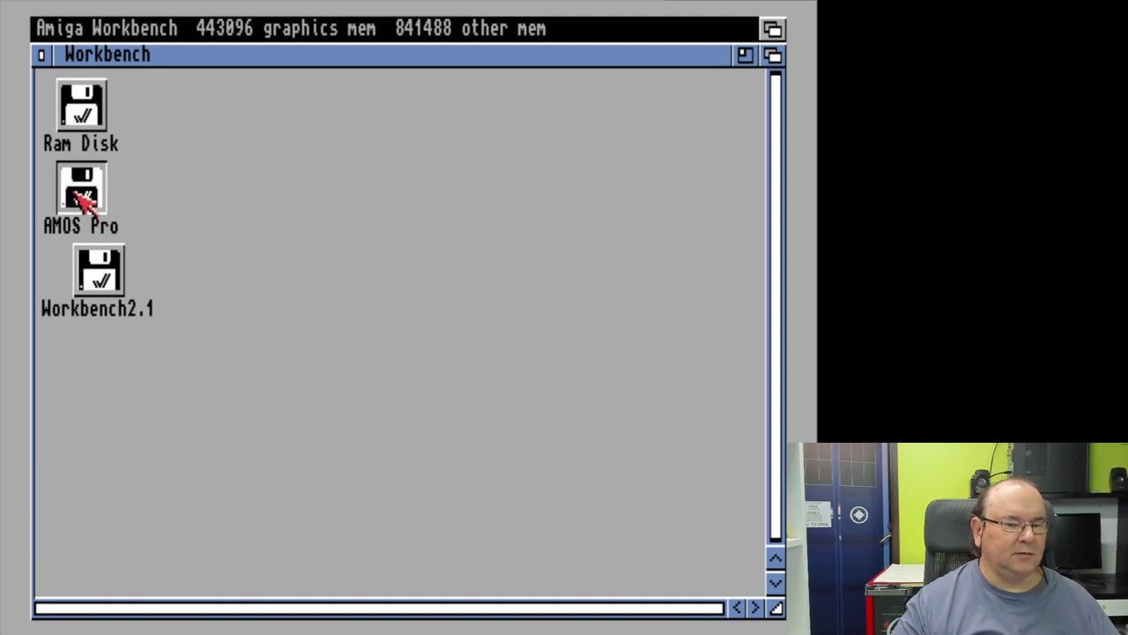
{"action": "double_click", "coordinate": [194, 223]}
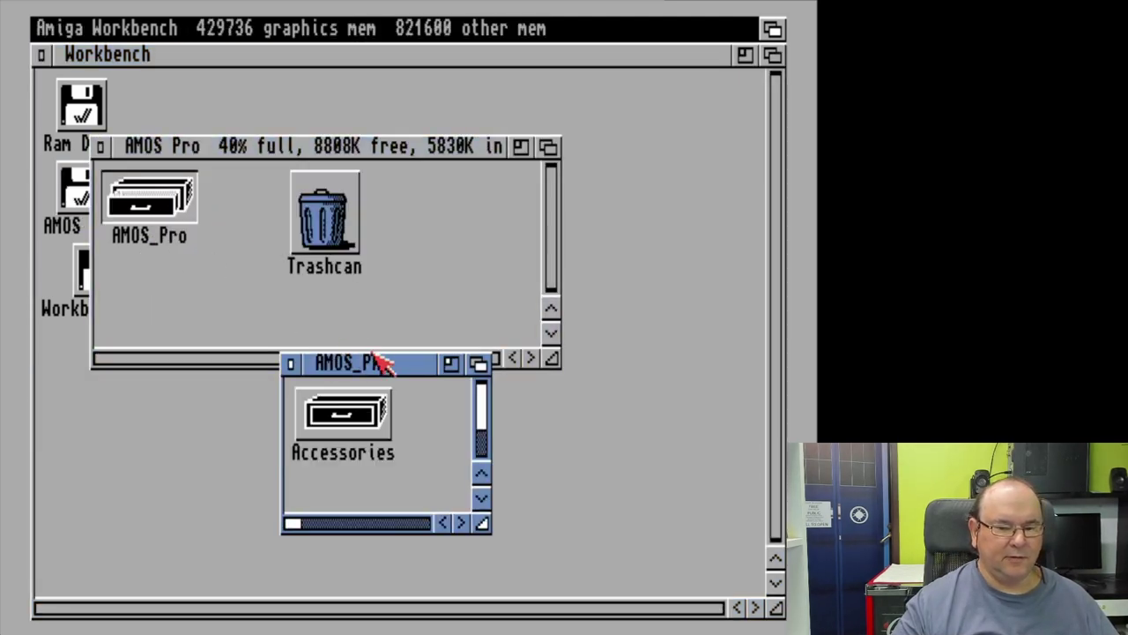
{"action": "left_click_drag", "start_coordinate": [376, 365], "coordinate": [209, 110]}
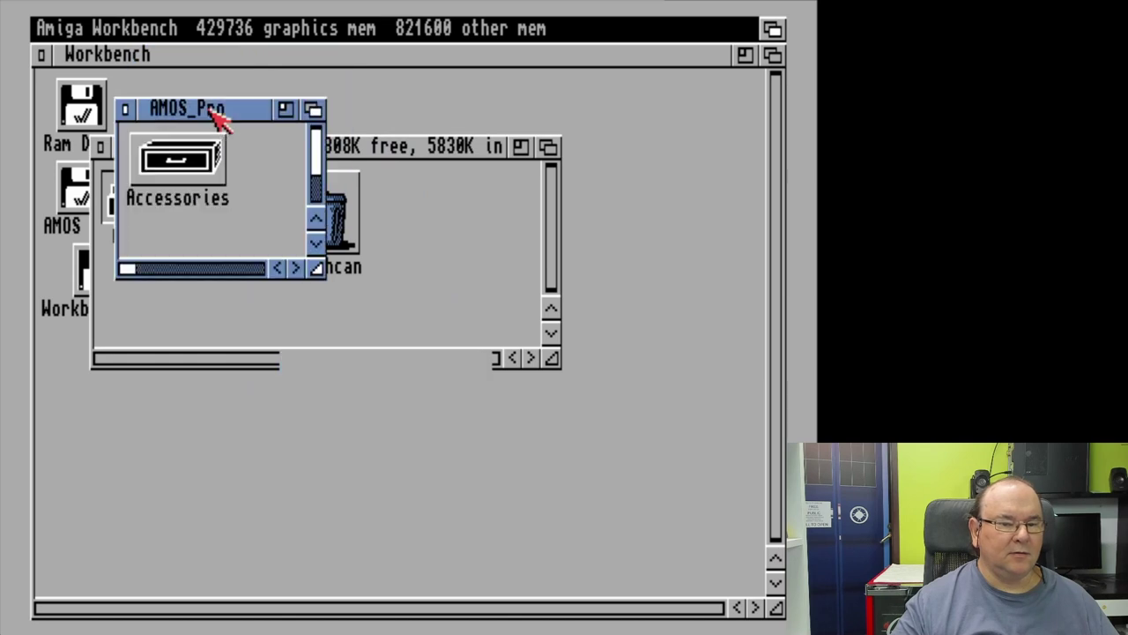
{"action": "mouse_move", "coordinate": [317, 269]}
{"action": "left_mouse_down"}
{"action": "mouse_move", "coordinate": [512, 457]}
{"action": "mouse_move", "coordinate": [781, 604]}
{"action": "mouse_move", "coordinate": [676, 526]}
{"action": "mouse_move", "coordinate": [709, 531]}
{"action": "left_mouse_up"}
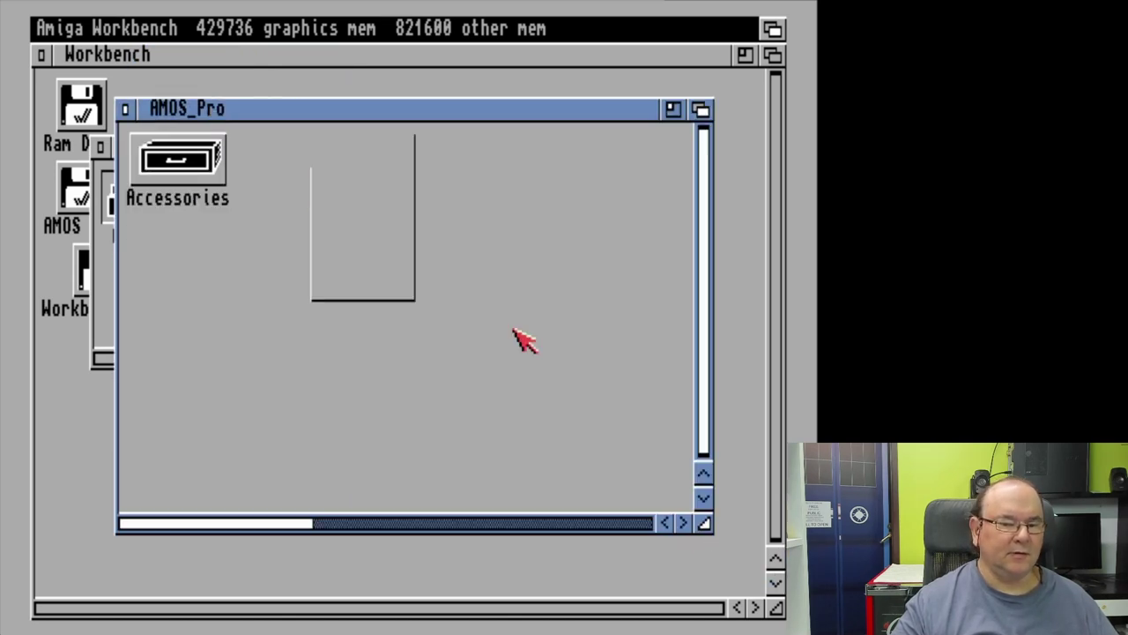
Step: Clean up the AMOS_Pro drawer icons and launch AMOSPro
{"action": "right_click", "coordinate": [265, 33]}
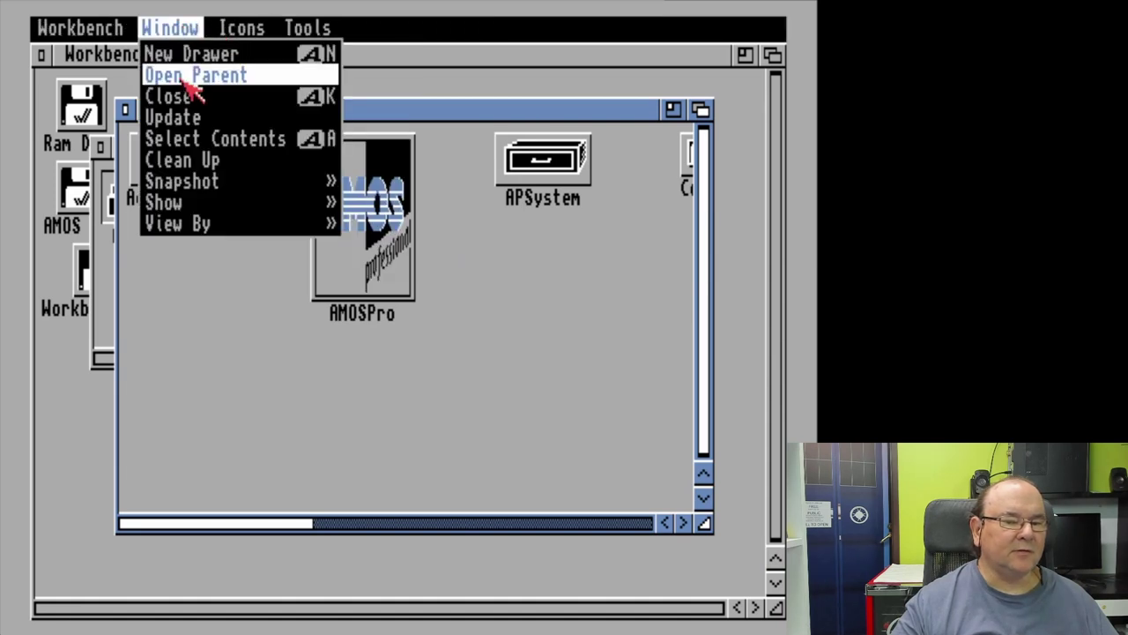
{"action": "right_click", "coordinate": [181, 159]}
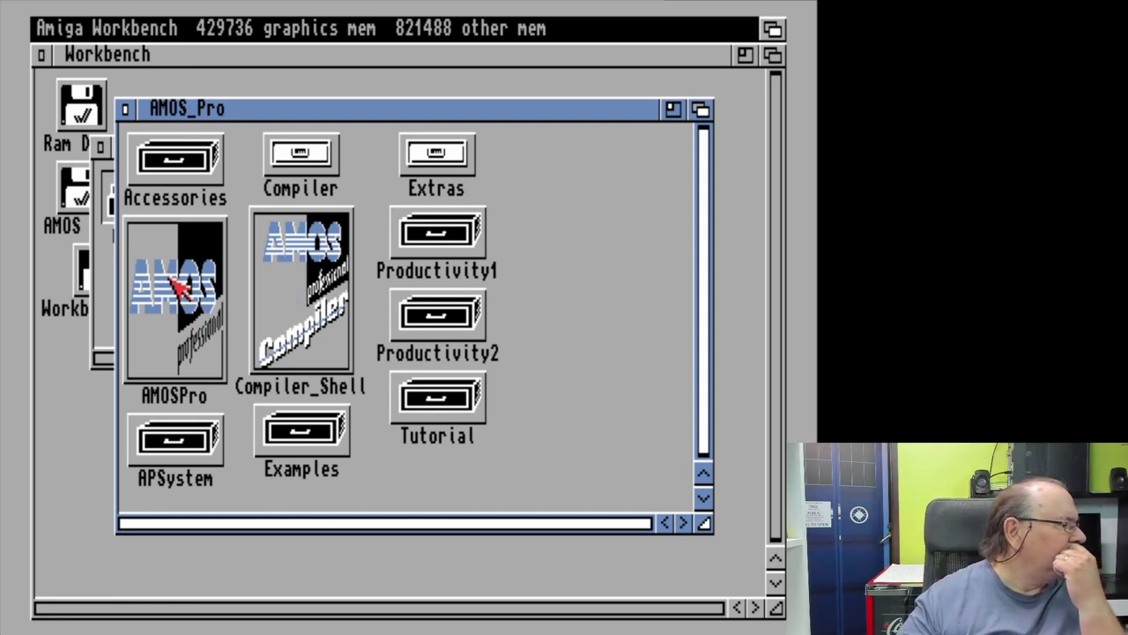
{"action": "double_click", "coordinate": [179, 287]}
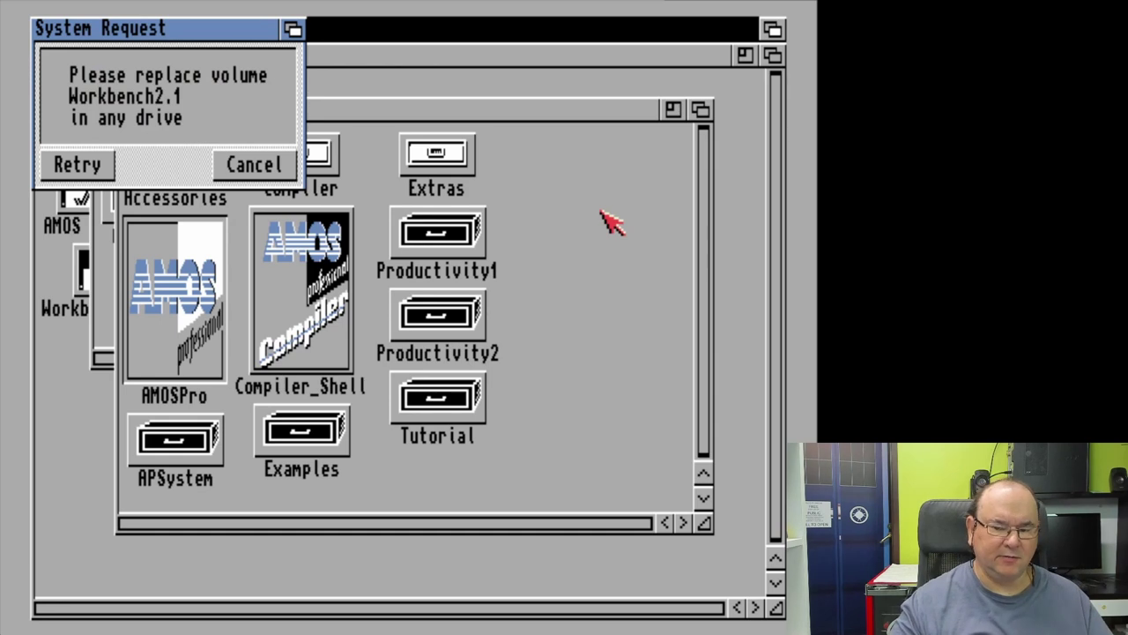
Step: Browse the DF0 disk image list in the FS-UAE menu, leaving DF0 empty
{"action": "key", "text": "F12"}
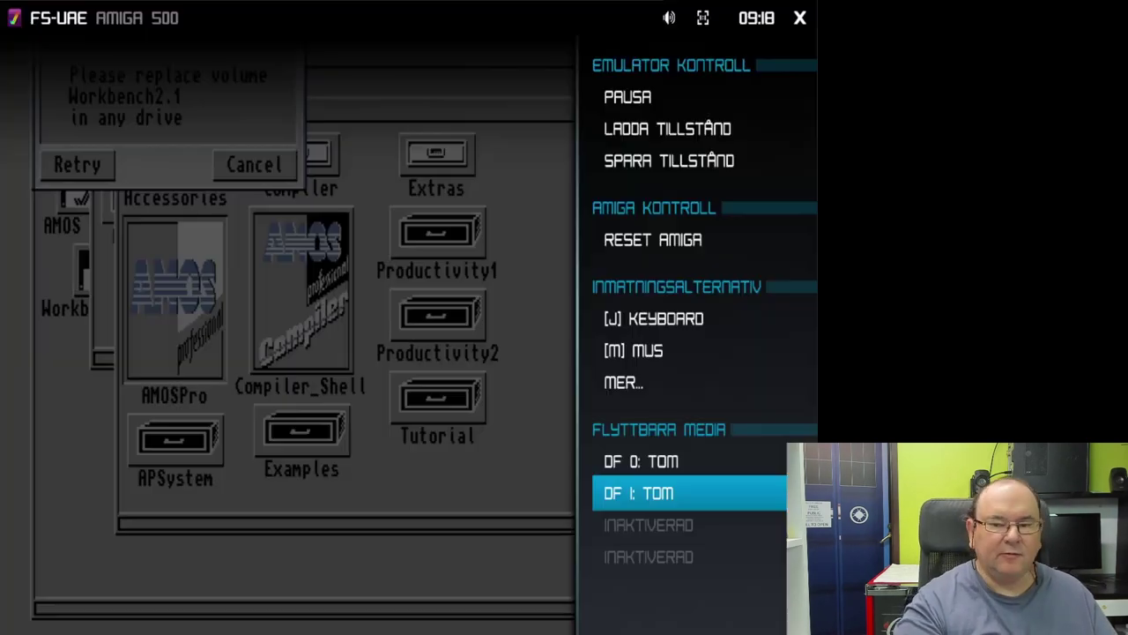
{"action": "key", "text": "Up"}
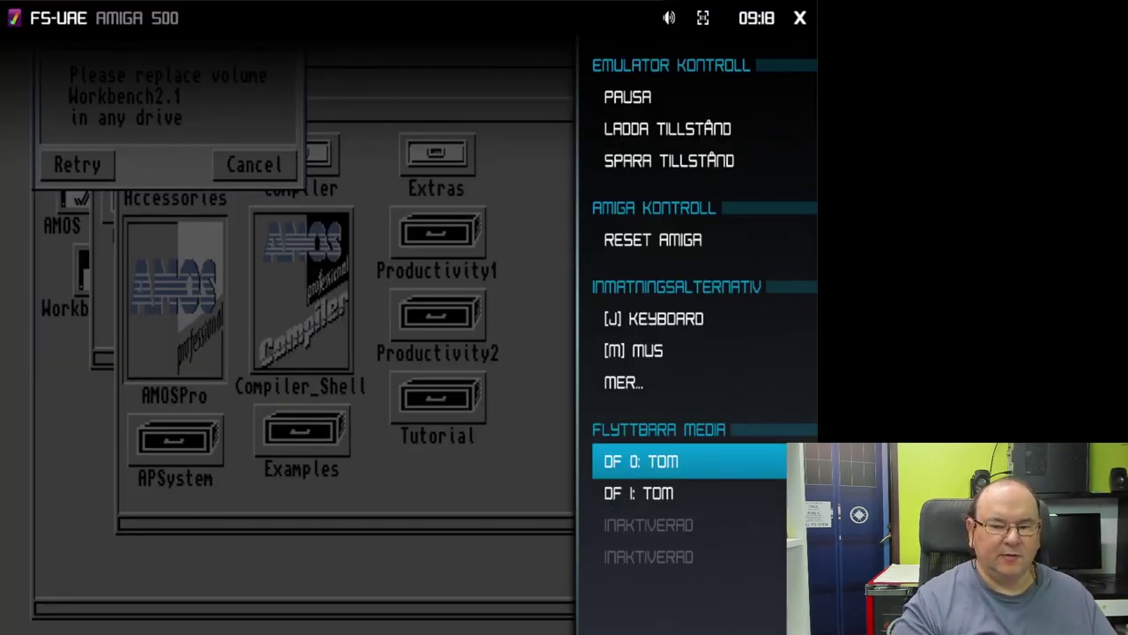
{"action": "key", "text": "Return"}
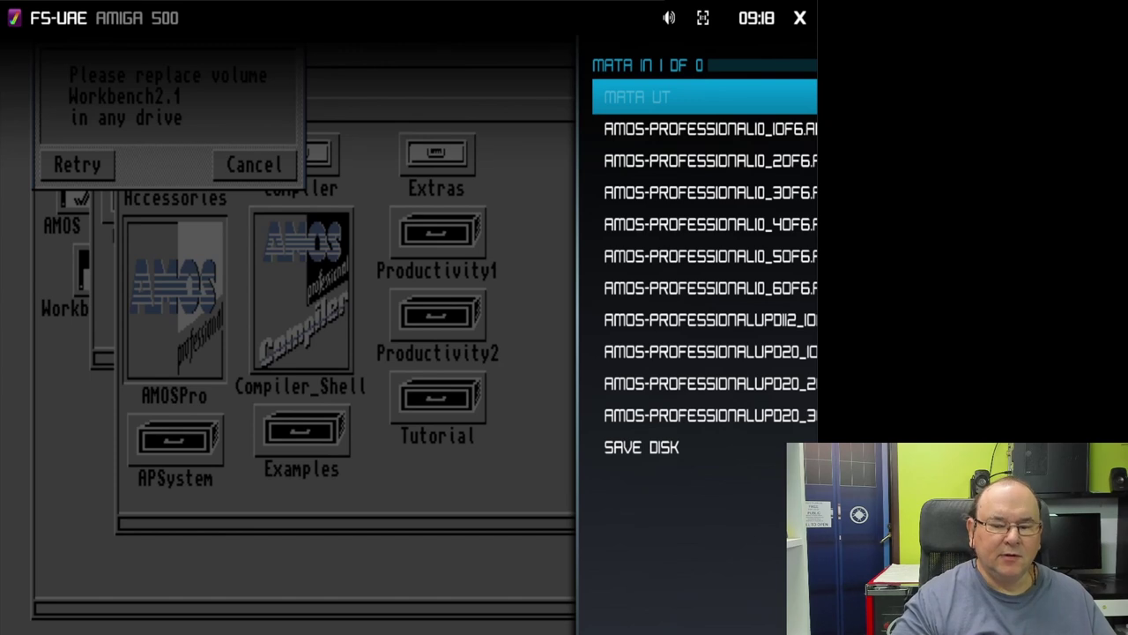
{"action": "key", "text": "Down"}
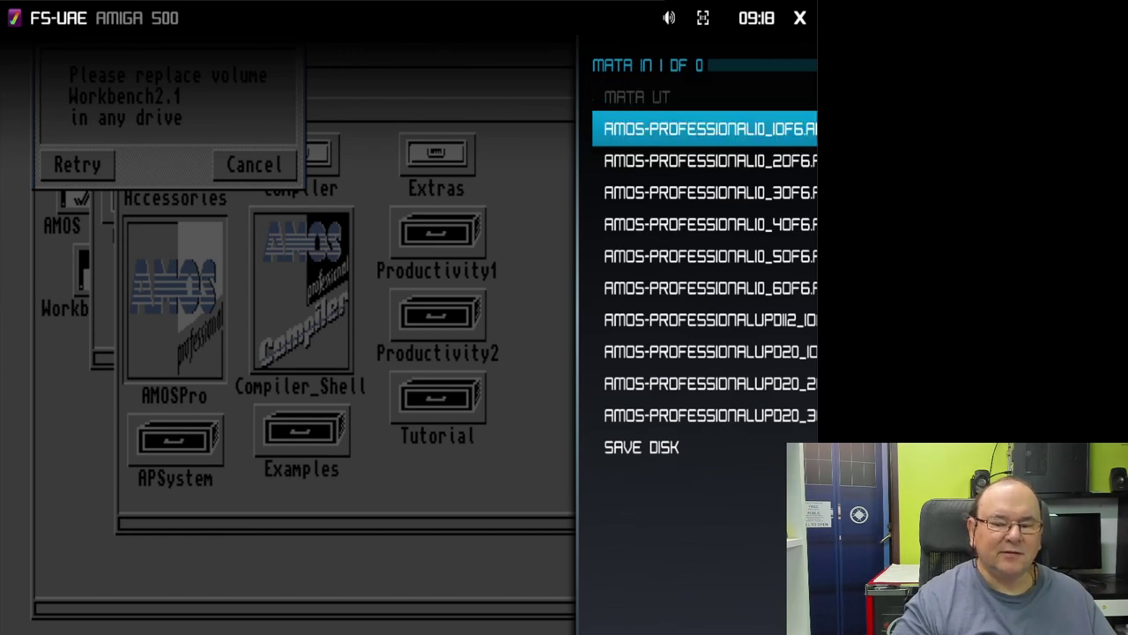
{"action": "key", "text": "Up"}
{"action": "key", "text": "Up"}
{"action": "key", "text": "Down"}
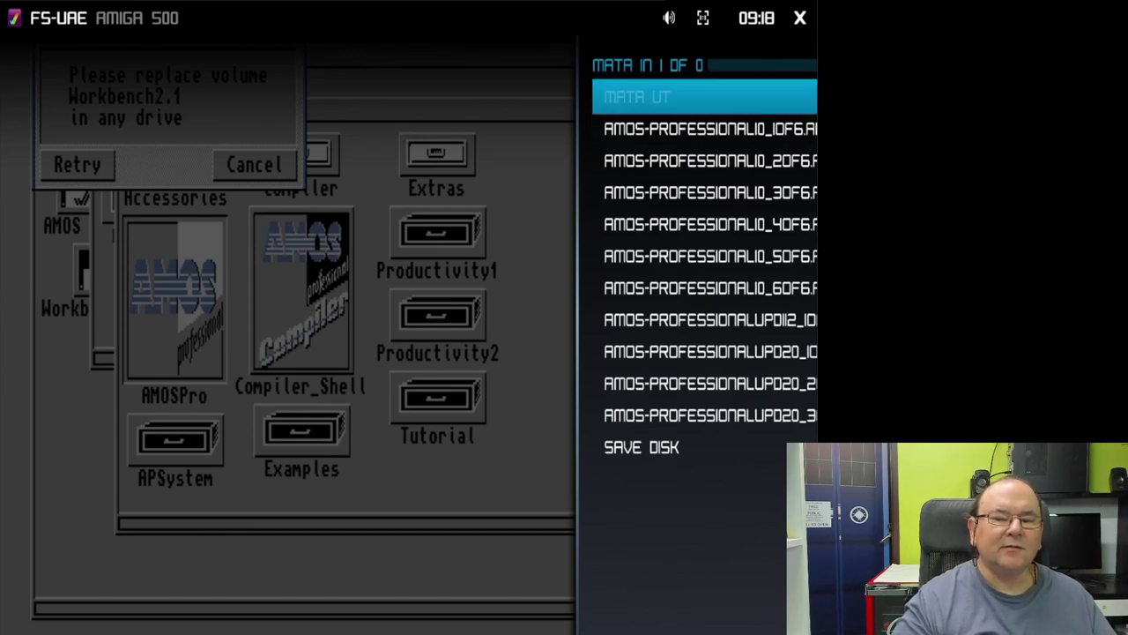
{"action": "key", "text": "Down"}
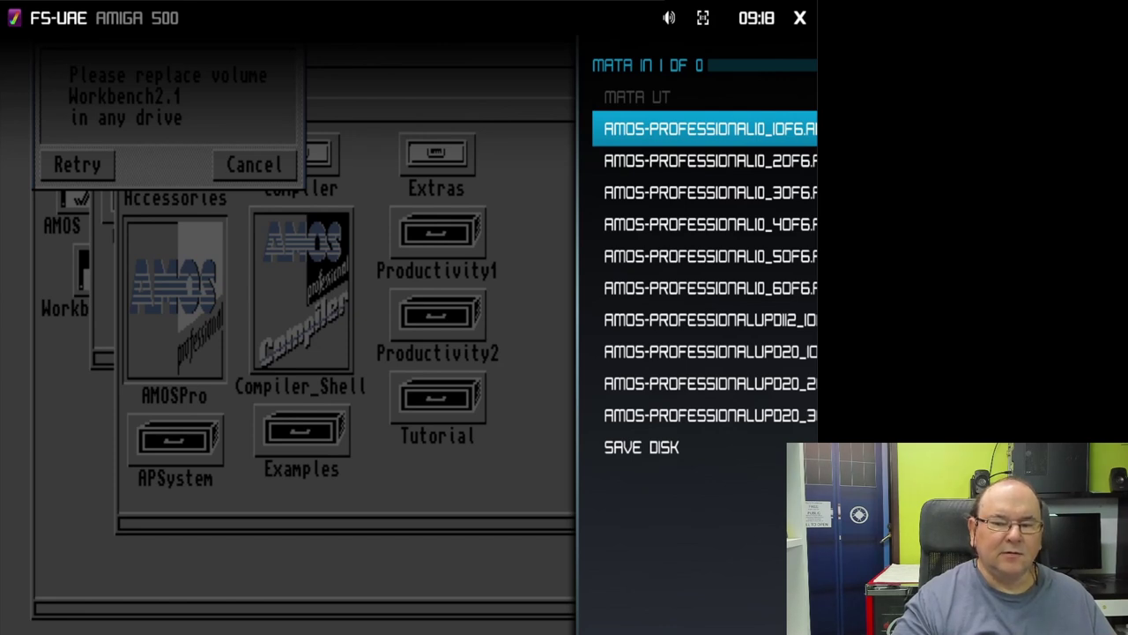
{"action": "key", "text": "Up"}
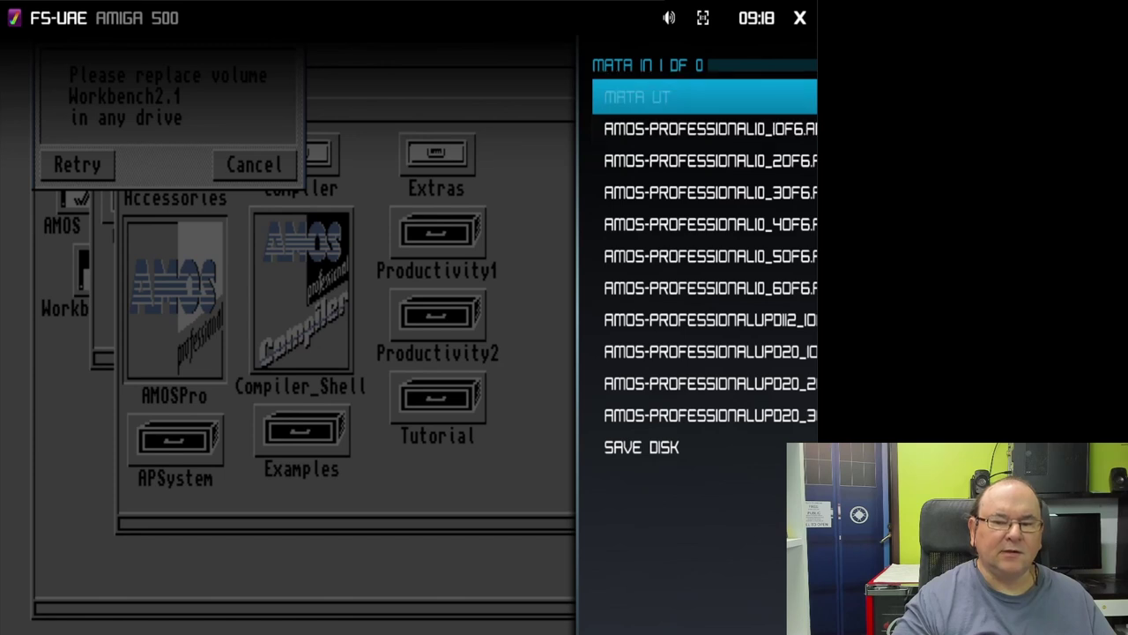
{"action": "key", "text": "Down"}
{"action": "key", "text": "Down"}
{"action": "key", "text": "Down"}
{"action": "key", "text": "Down"}
{"action": "key", "text": "Down"}
{"action": "key", "text": "Down"}
{"action": "key", "text": "Down"}
{"action": "key", "text": "Down"}
{"action": "key", "text": "Down"}
{"action": "key", "text": "Down"}
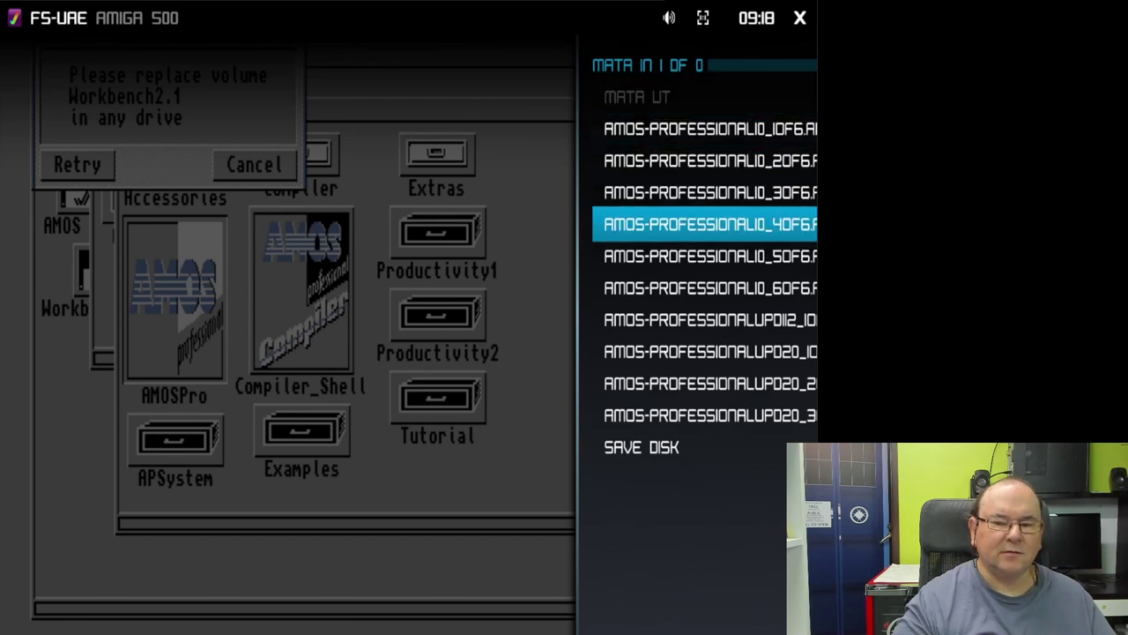
{"action": "key", "text": "Down"}
{"action": "key", "text": "Down"}
{"action": "key", "text": "Down"}
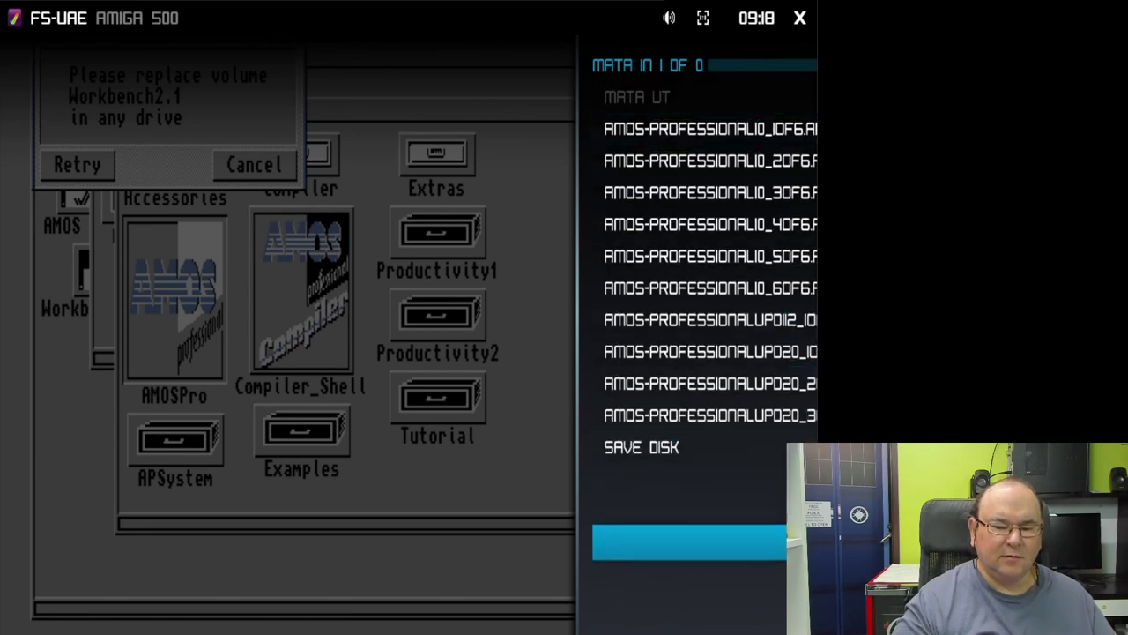
{"action": "key", "text": "Up"}
{"action": "key", "text": "Up"}
{"action": "key", "text": "Up"}
{"action": "key", "text": "Up"}
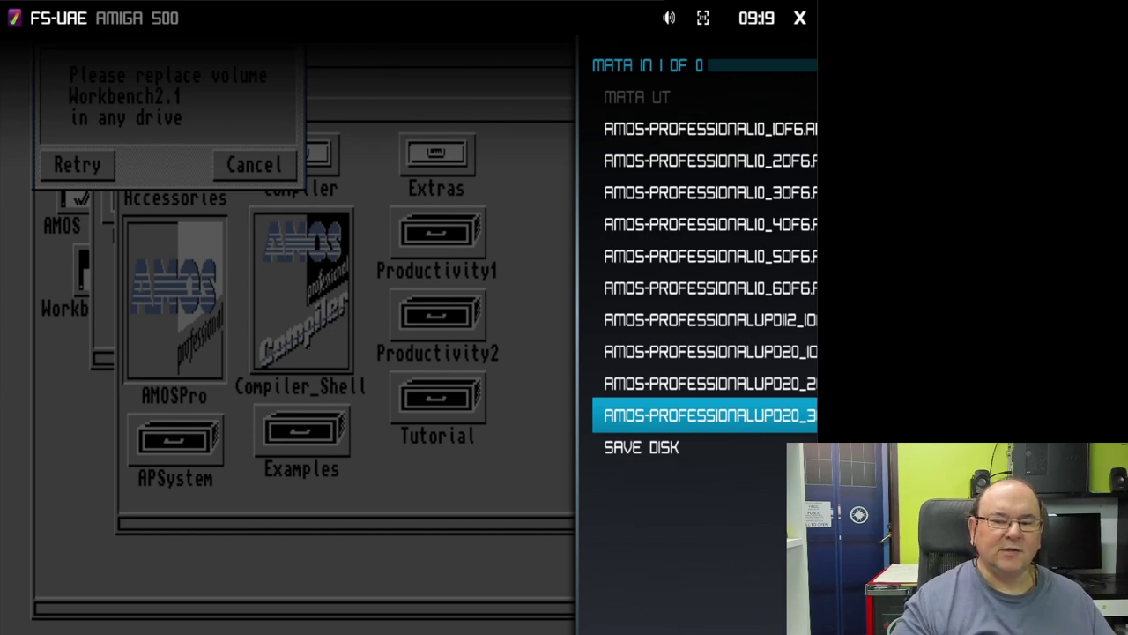
{"action": "key", "text": "Up"}
{"action": "key", "text": "Up"}
{"action": "key", "text": "Up"}
{"action": "key", "text": "Up"}
{"action": "key", "text": "Up"}
{"action": "key", "text": "Up"}
{"action": "key", "text": "Up"}
{"action": "key", "text": "Up"}
{"action": "key", "text": "Up"}
{"action": "key", "text": "Up"}
{"action": "key", "text": "Up"}
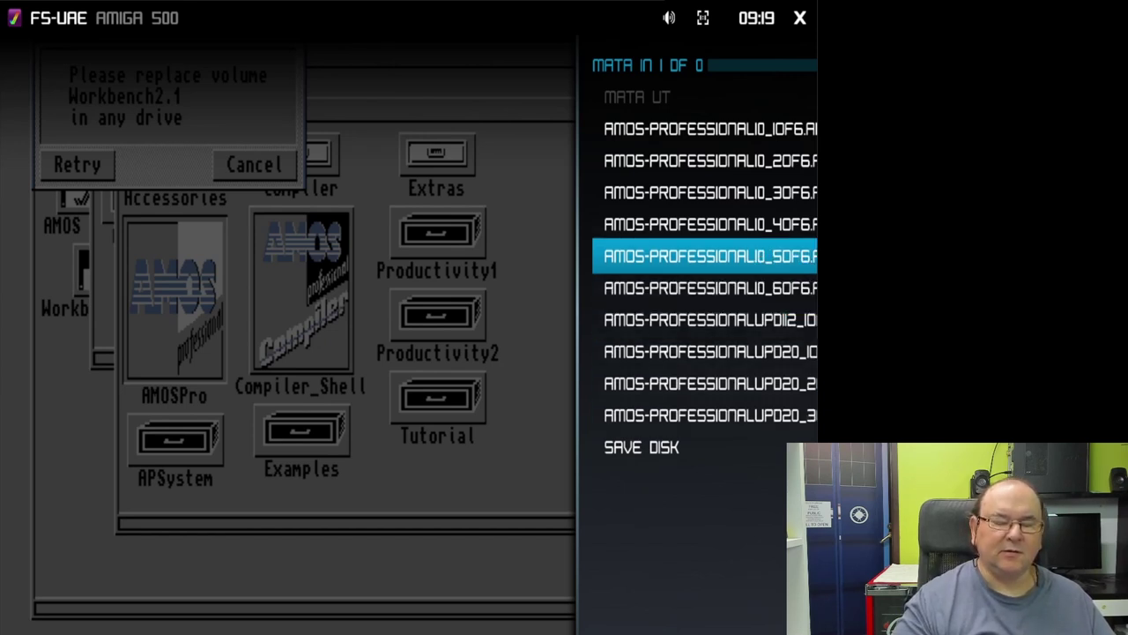
{"action": "key", "text": "Down"}
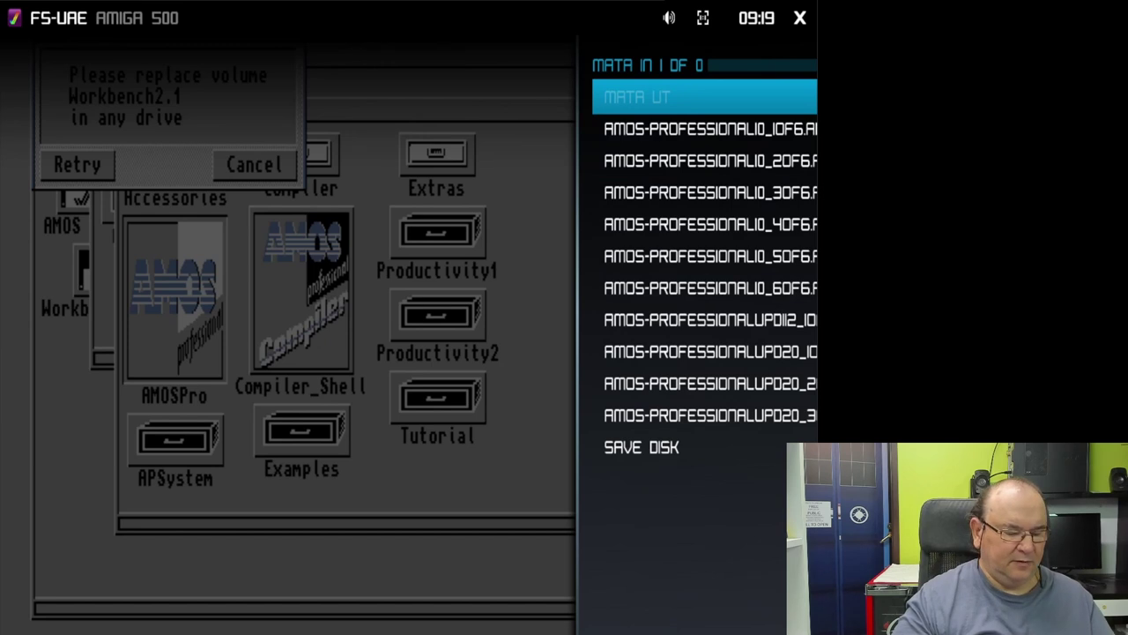
{"action": "key", "text": "Return"}
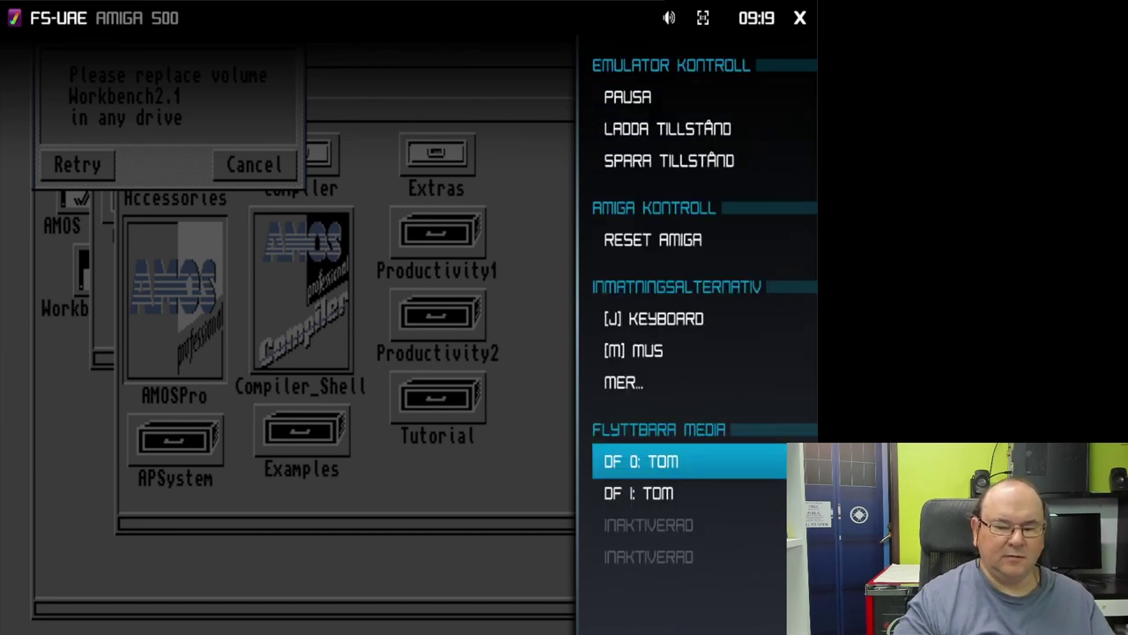
Step: View the disks available for DF1 and back out without inserting one
{"action": "key", "text": "Down"}
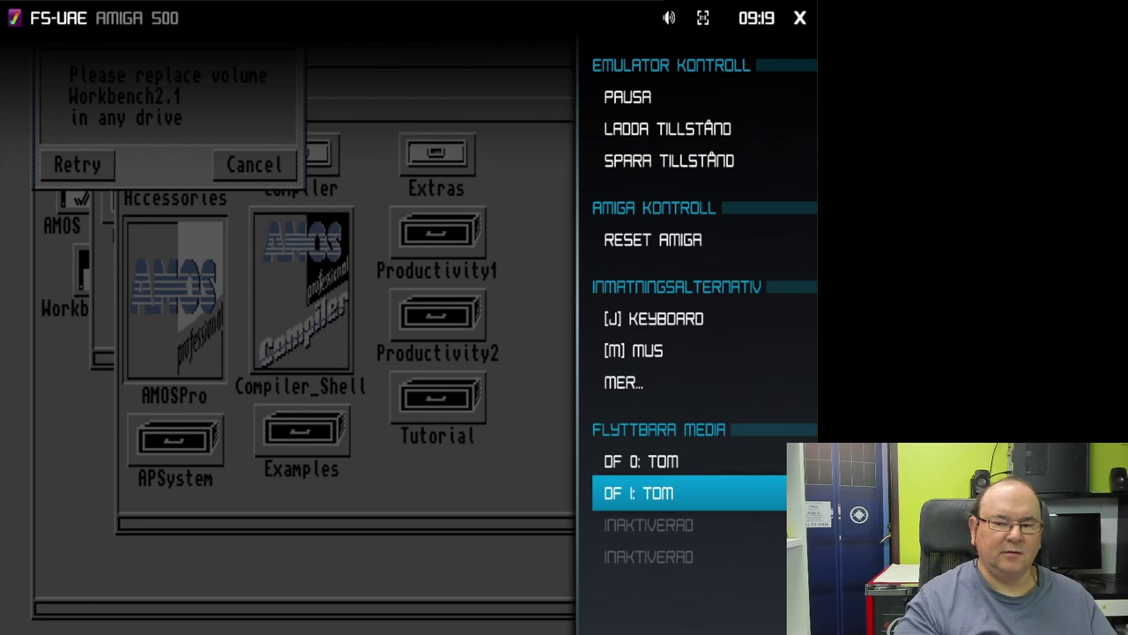
{"action": "key", "text": "Return"}
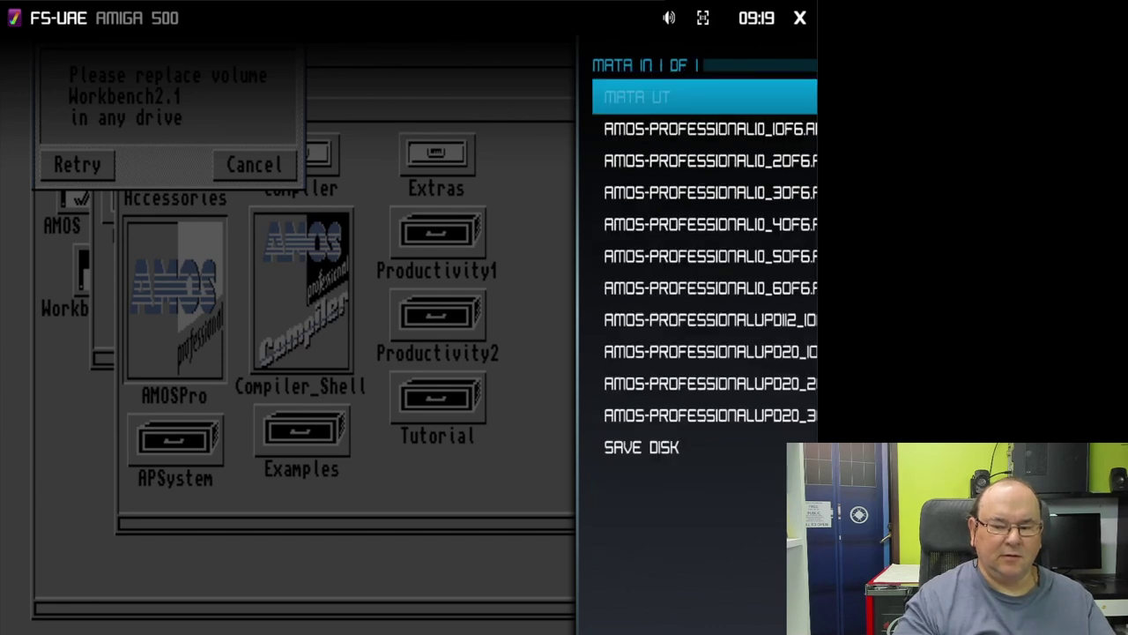
{"action": "key", "text": "Return"}
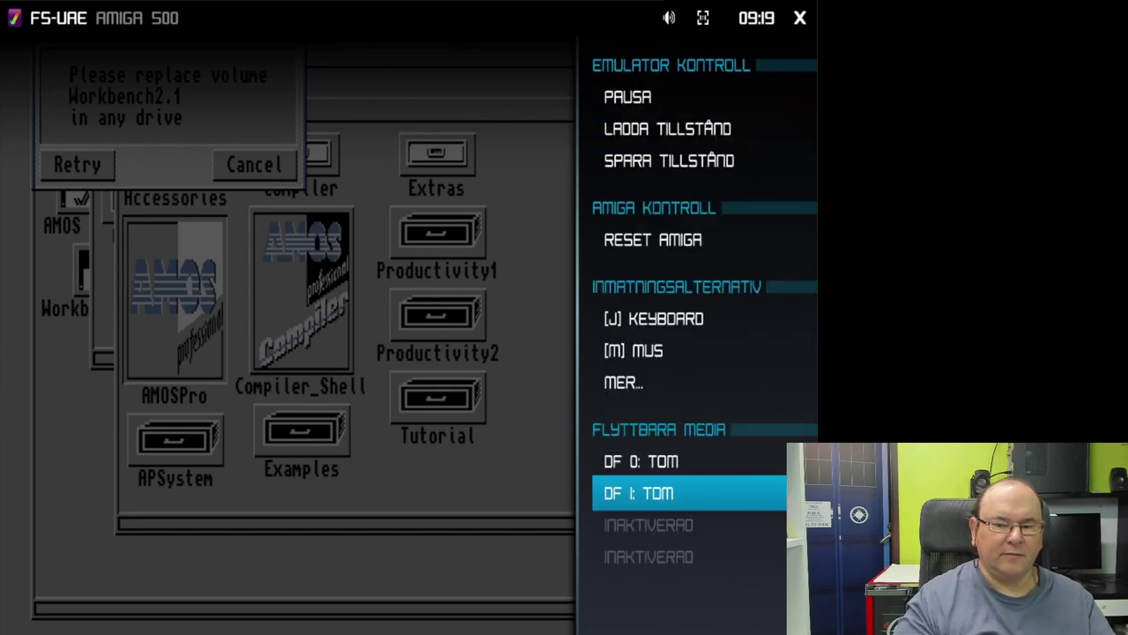
Step: Step through the Media Swap List entries and select amiga-os-210-workbench.adf
{"action": "key", "text": "F12"}
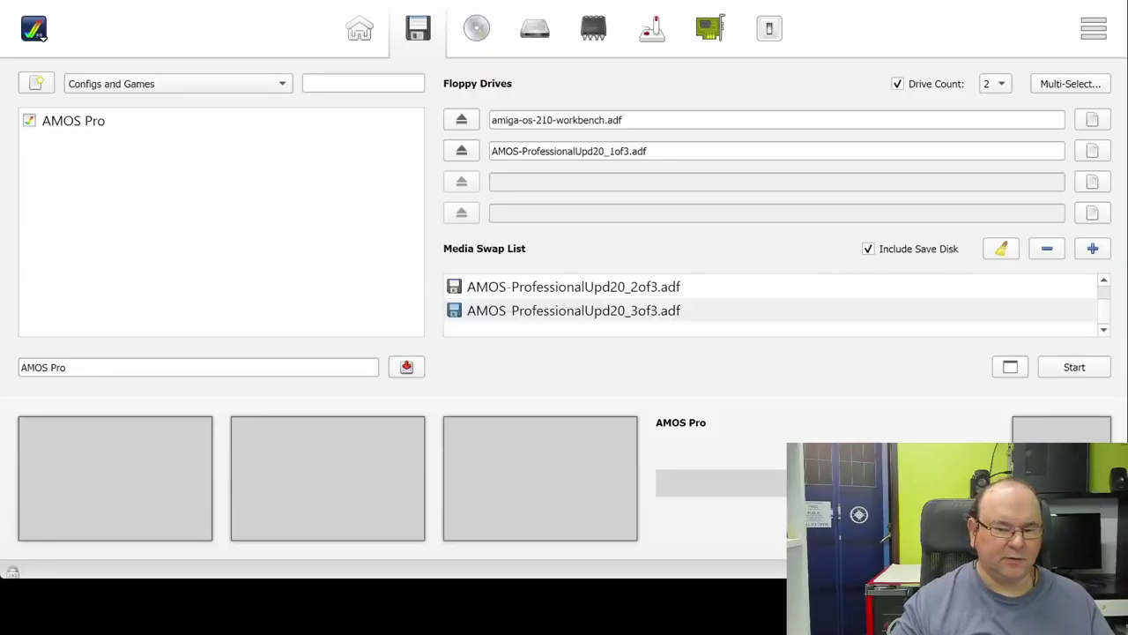
{"action": "left_click", "coordinate": [541, 309]}
{"action": "key", "text": "Up"}
{"action": "key", "text": "Up"}
{"action": "key", "text": "Up"}
{"action": "key", "text": "Up"}
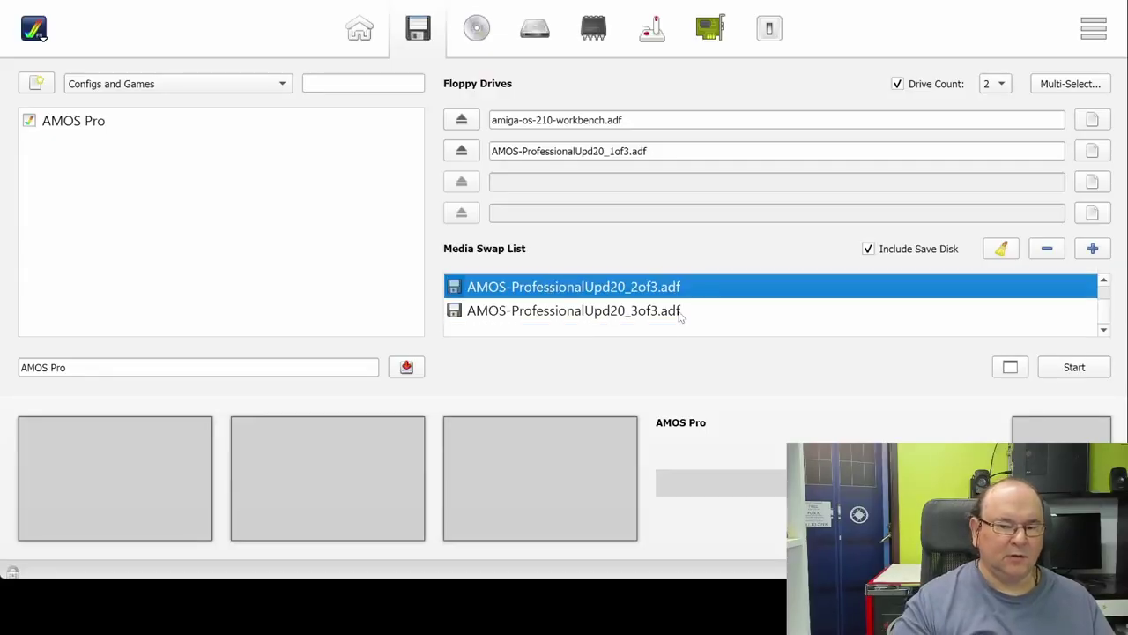
{"action": "key", "text": "Up"}
{"action": "key", "text": "Up"}
{"action": "key", "text": "Up"}
{"action": "key", "text": "Down"}
{"action": "key", "text": "Down"}
{"action": "key", "text": "Down"}
{"action": "key", "text": "Down"}
{"action": "key", "text": "Down"}
{"action": "key", "text": "Down"}
{"action": "key", "text": "Down"}
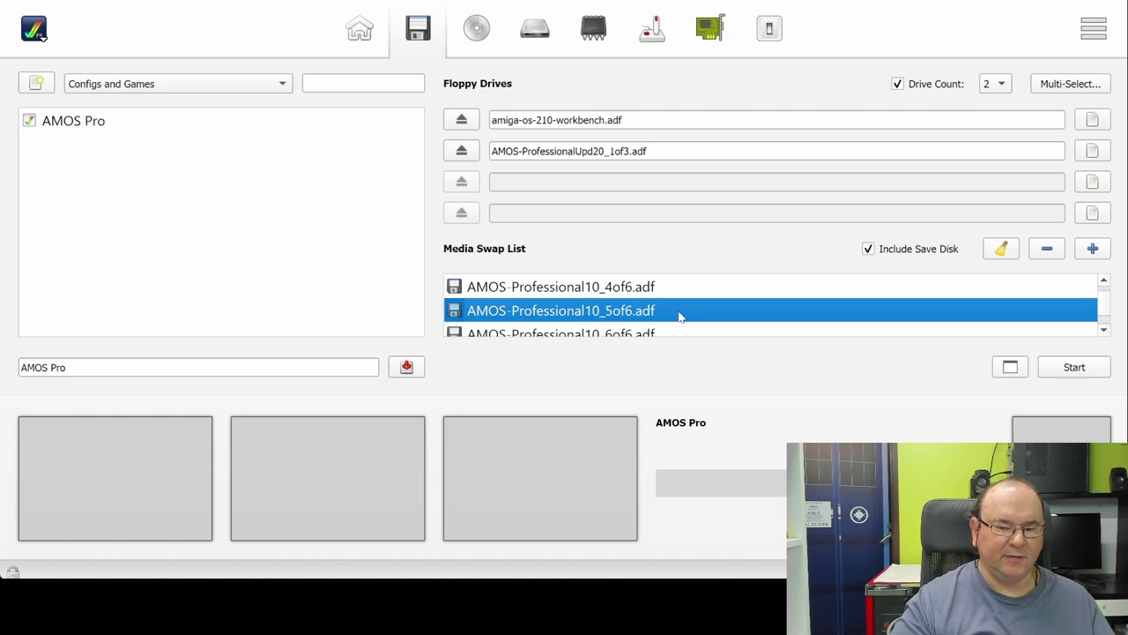
{"action": "key", "text": "Down"}
{"action": "key", "text": "Down"}
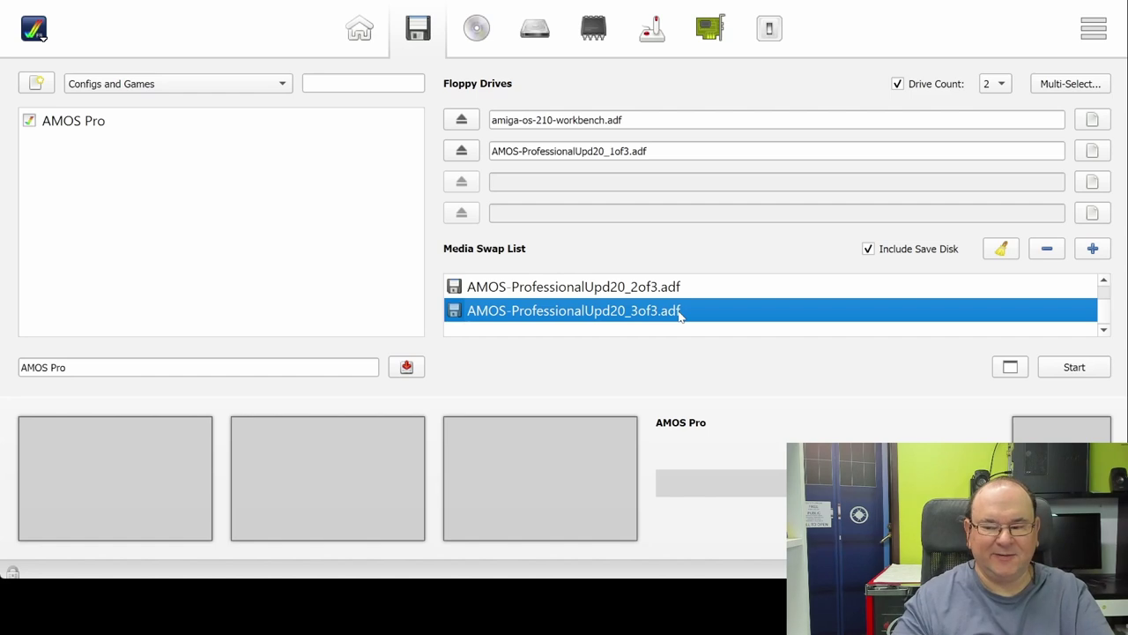
{"action": "key", "text": "Down"}
{"action": "left_click", "coordinate": [746, 335]}
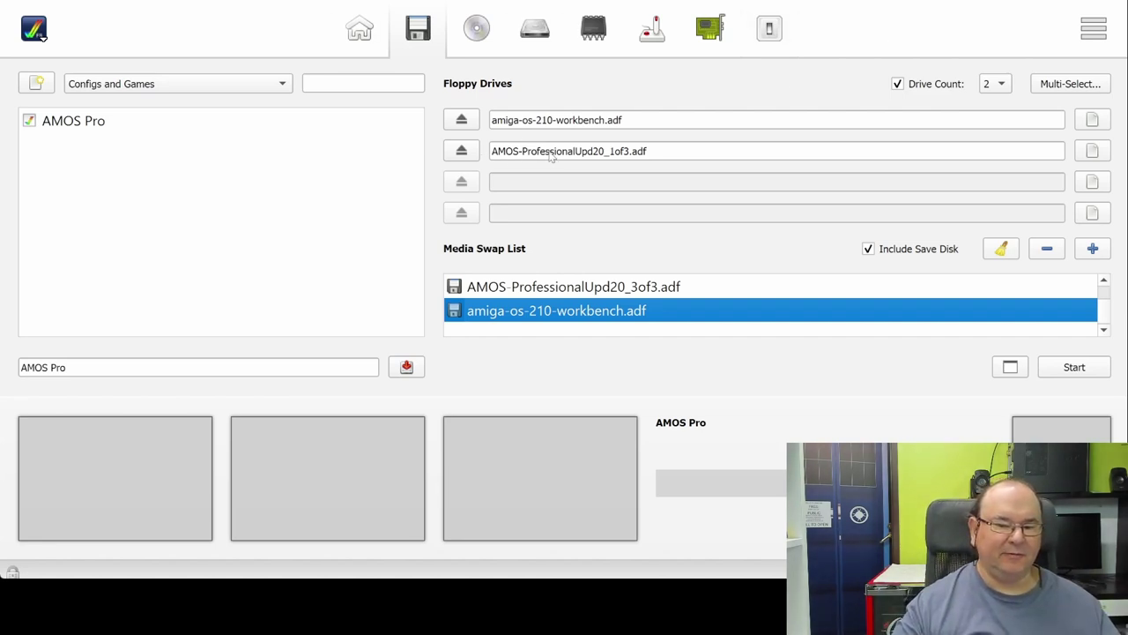
Step: Eject DF1, remove amiga-os-210-workbench.adf from the swap list, and start the Amiga
{"action": "left_click", "coordinate": [467, 151]}
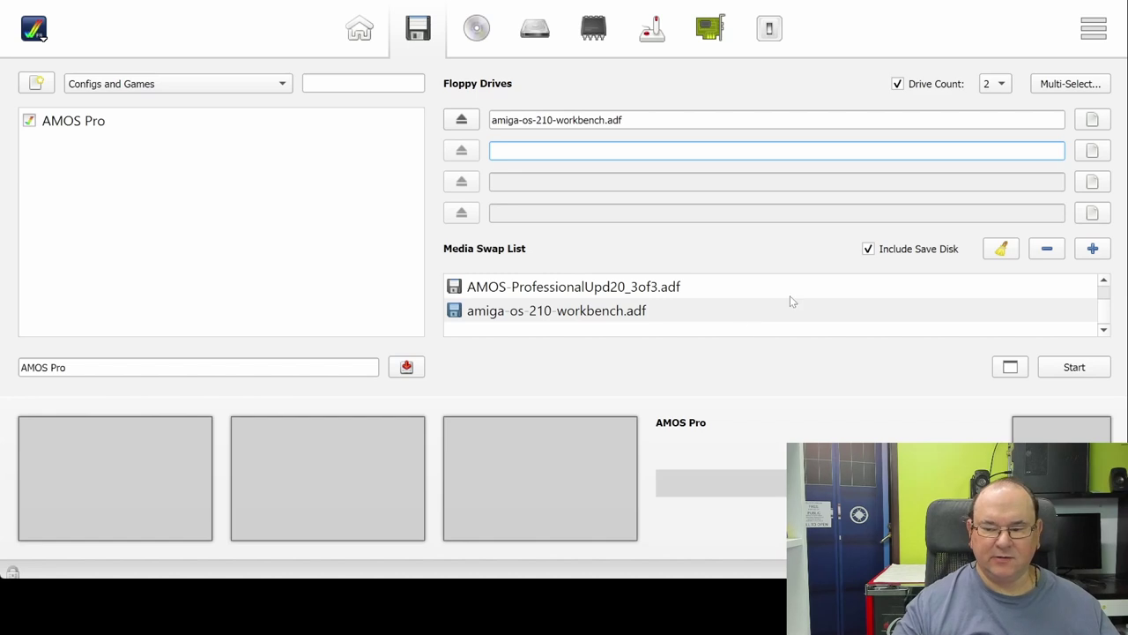
{"action": "left_click", "coordinate": [1072, 368]}
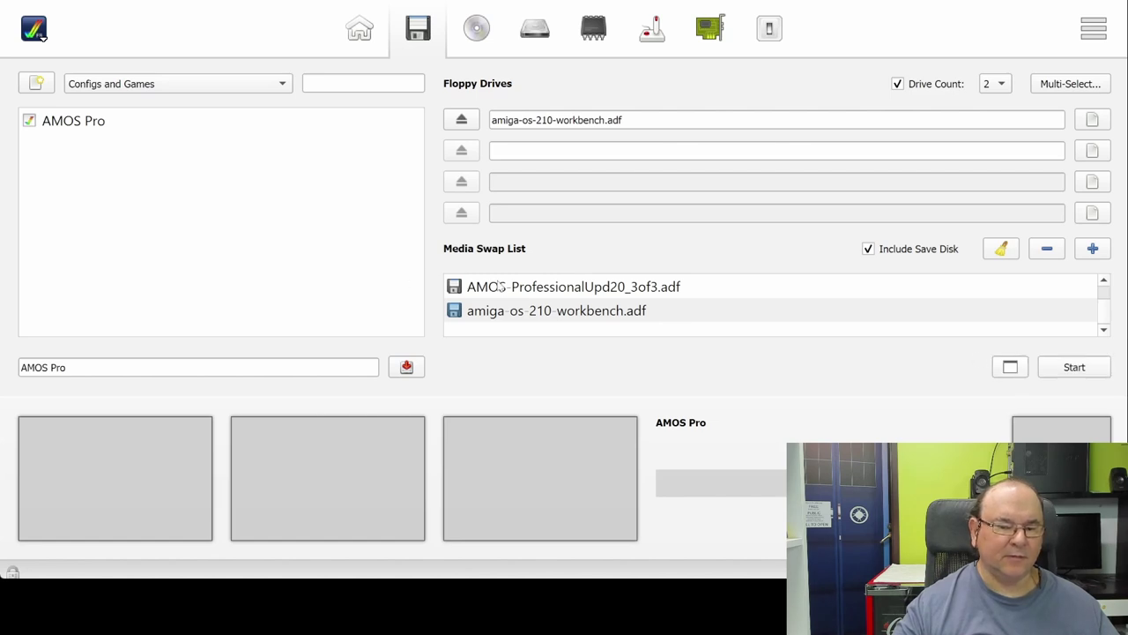
{"action": "left_click", "coordinate": [527, 289]}
{"action": "left_click", "coordinate": [523, 310]}
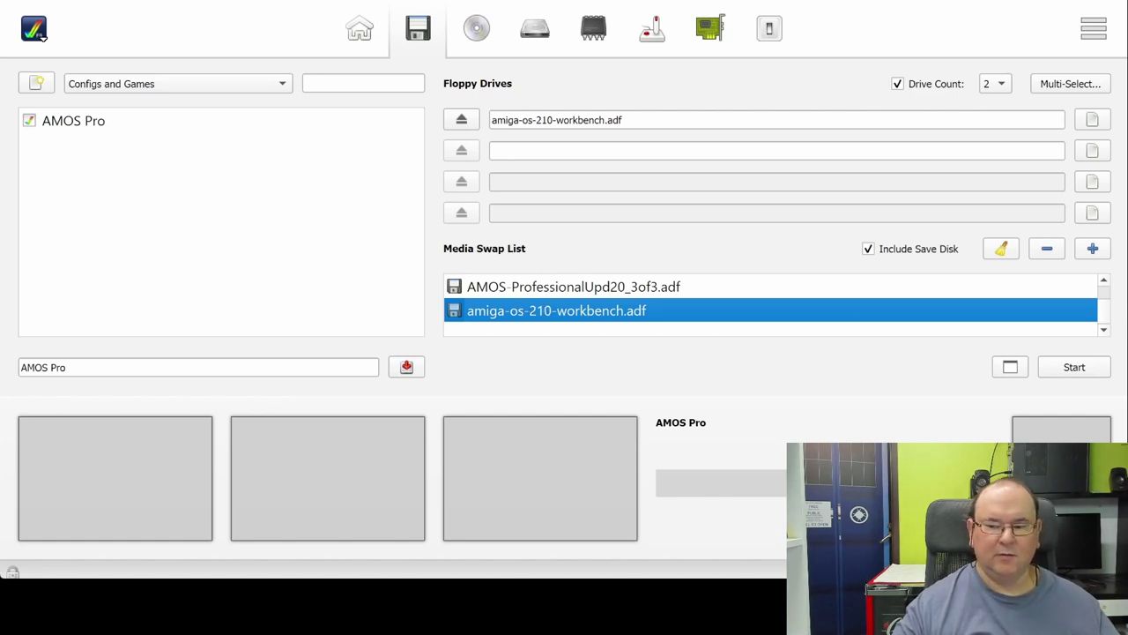
{"action": "left_click", "coordinate": [1060, 255]}
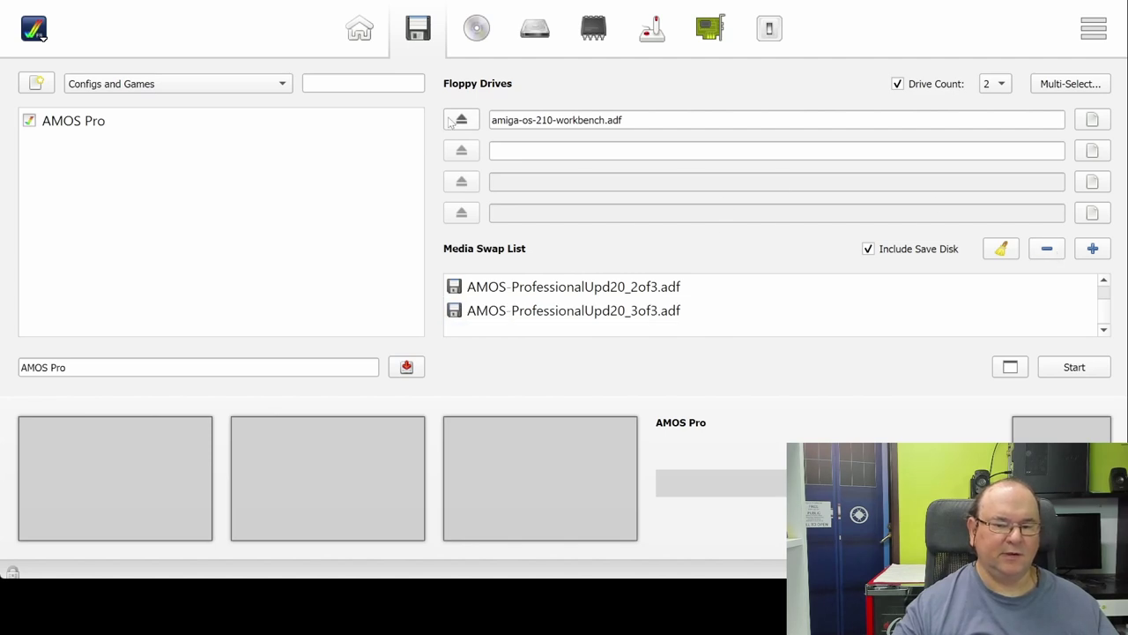
{"action": "left_click", "coordinate": [1081, 363]}
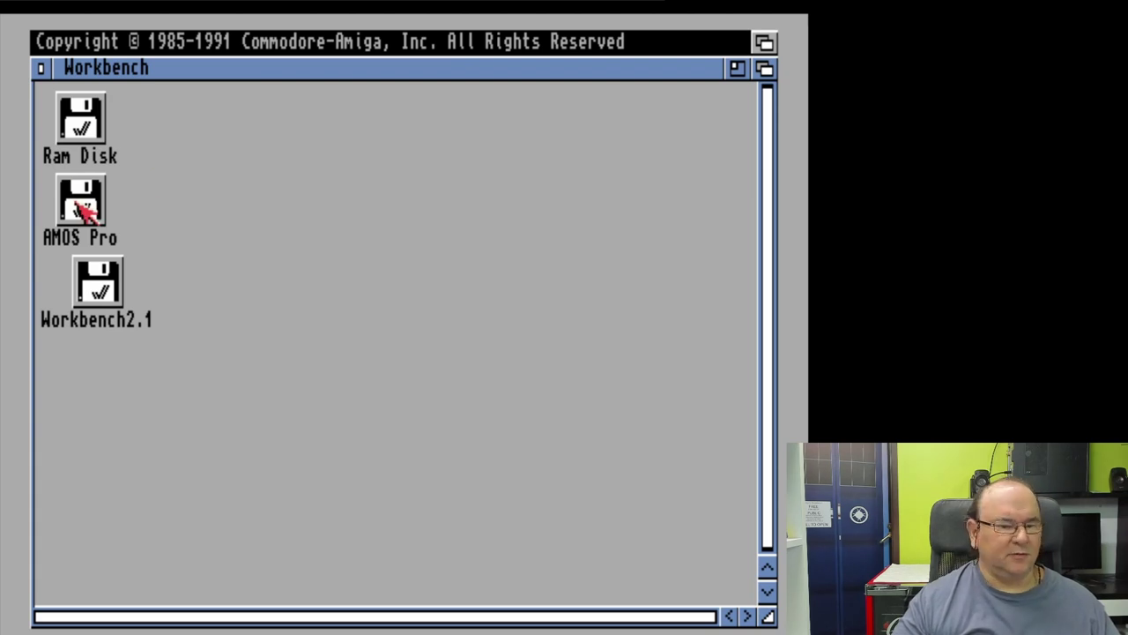
Step: Open the AMOS_Pro drawer on the AMOS Pro hard disk, then move and enlarge it
{"action": "double_click", "coordinate": [82, 210]}
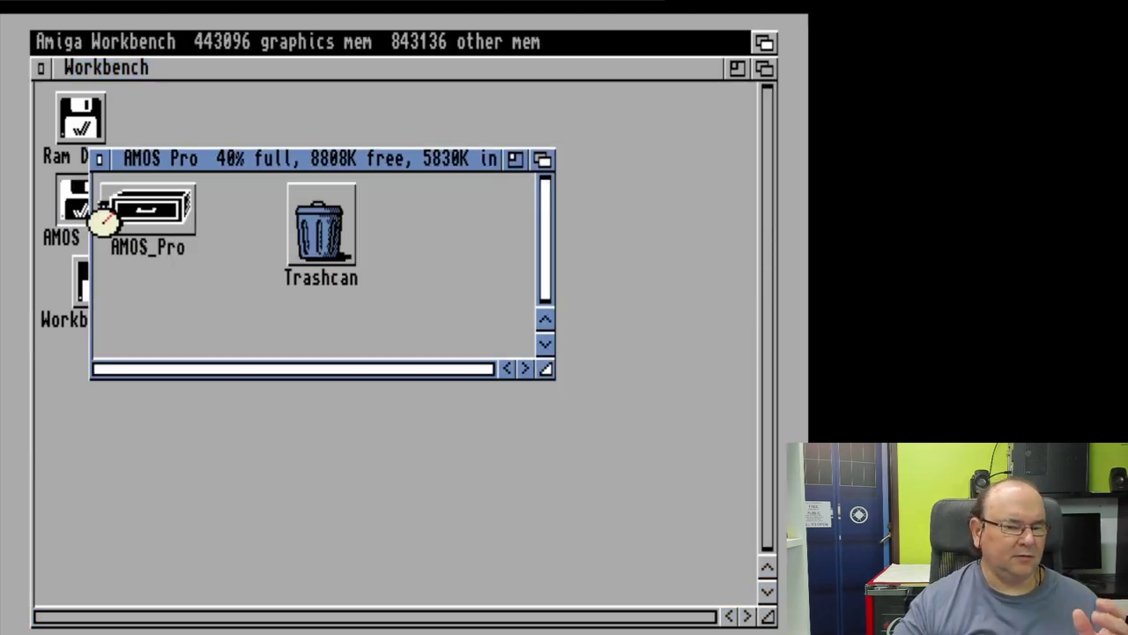
{"action": "double_click", "coordinate": [189, 222]}
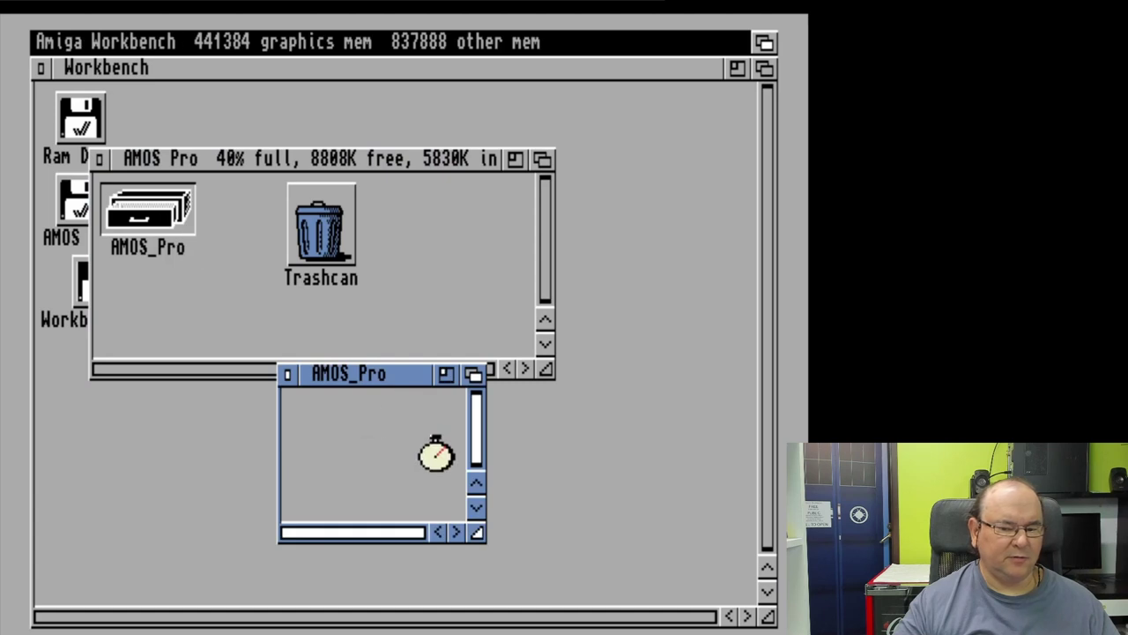
{"action": "left_click_drag", "start_coordinate": [357, 380], "coordinate": [201, 127]}
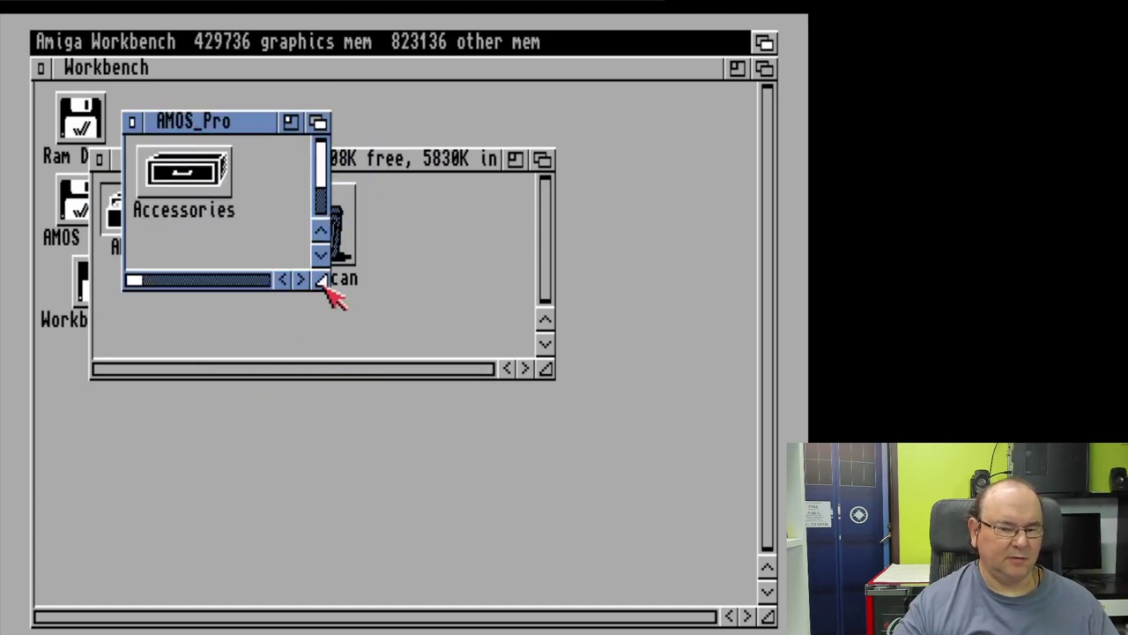
{"action": "left_click_drag", "start_coordinate": [328, 289], "coordinate": [703, 573]}
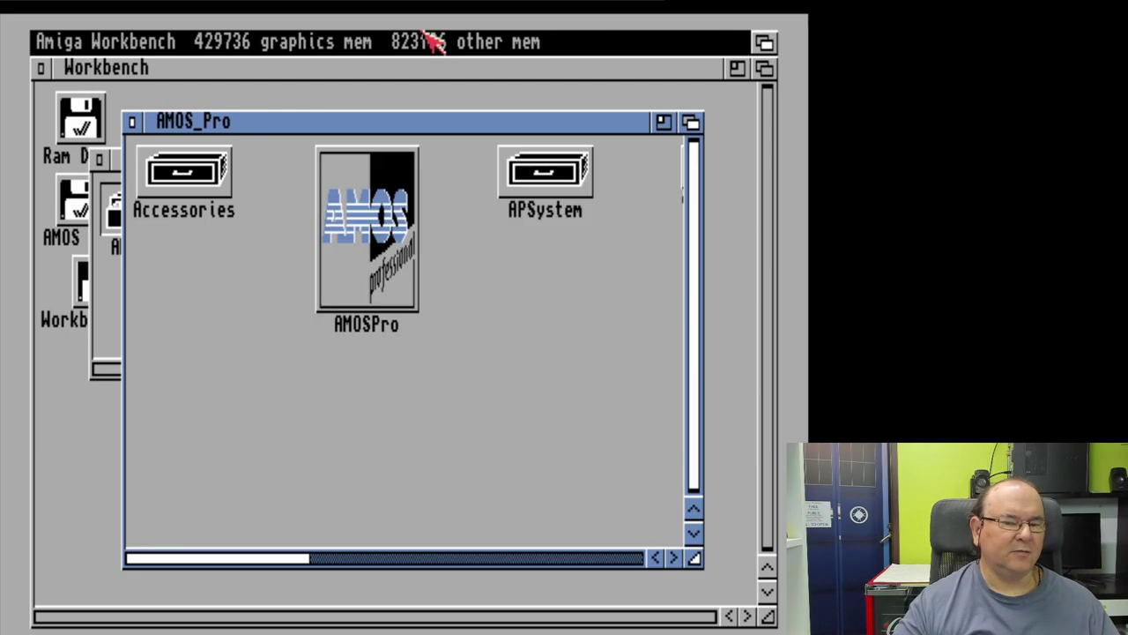
Step: Clean up the drawer's icons into columns and launch AMOSPro
{"action": "right_click", "coordinate": [282, 49]}
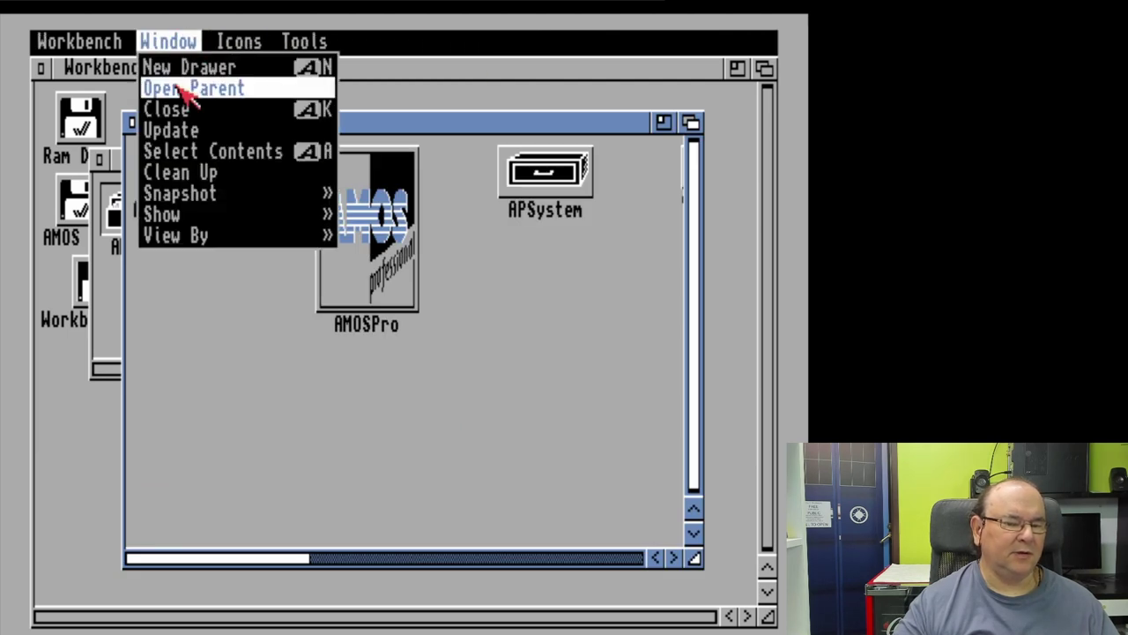
{"action": "right_click", "coordinate": [186, 173]}
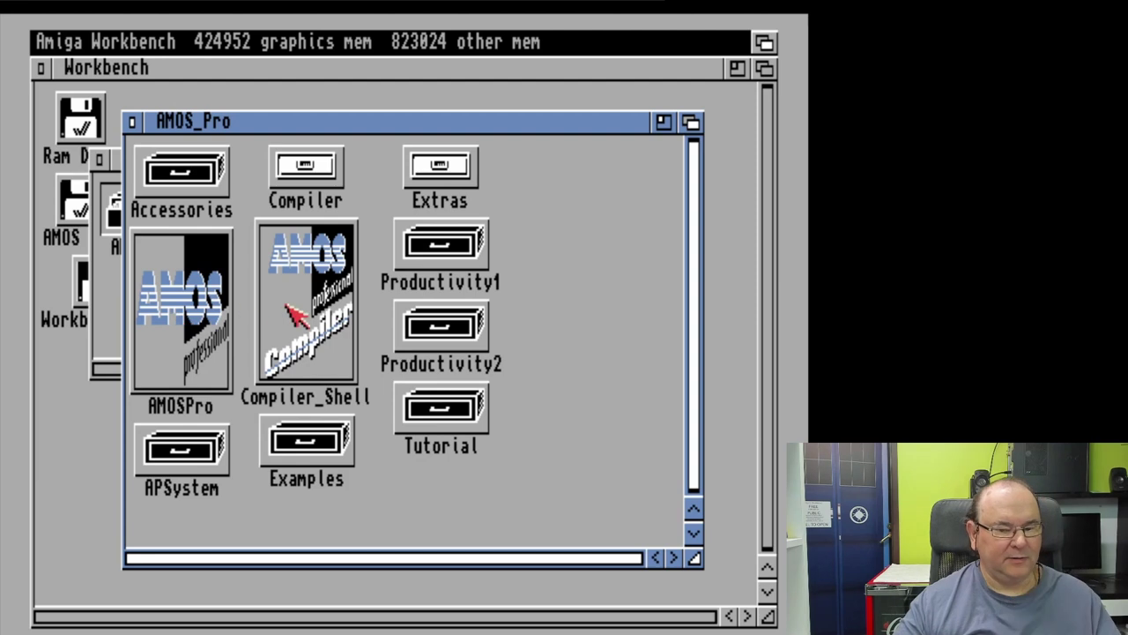
{"action": "double_click", "coordinate": [201, 308]}
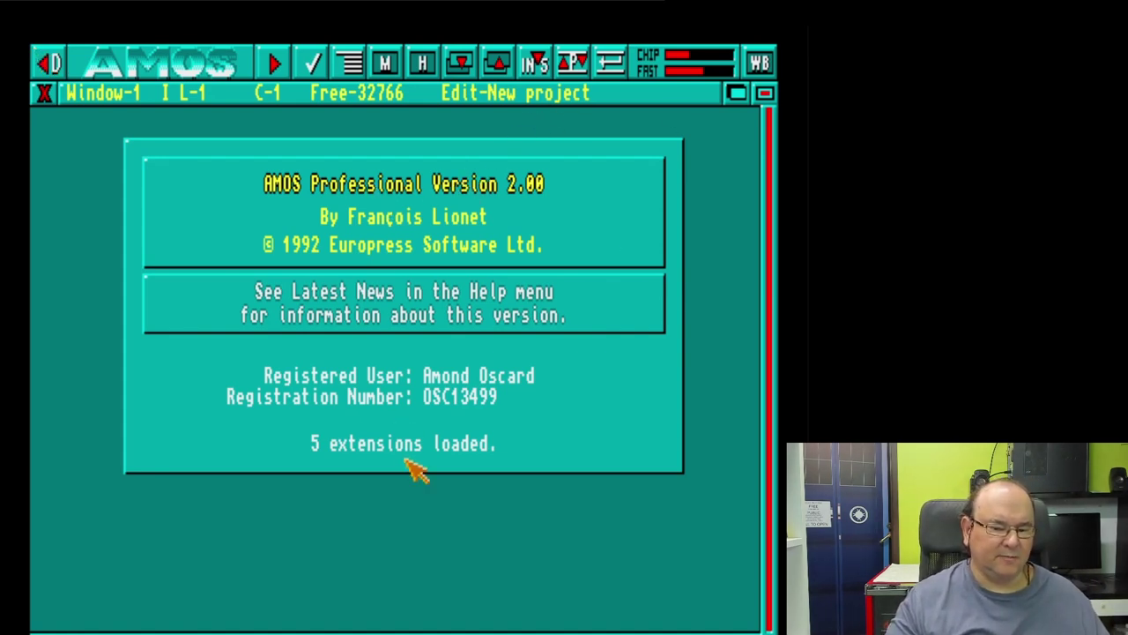
Step: Dismiss the AMOS Professional Version 2.00 panel and bring up the editor's User menu
{"action": "left_click", "coordinate": [437, 418]}
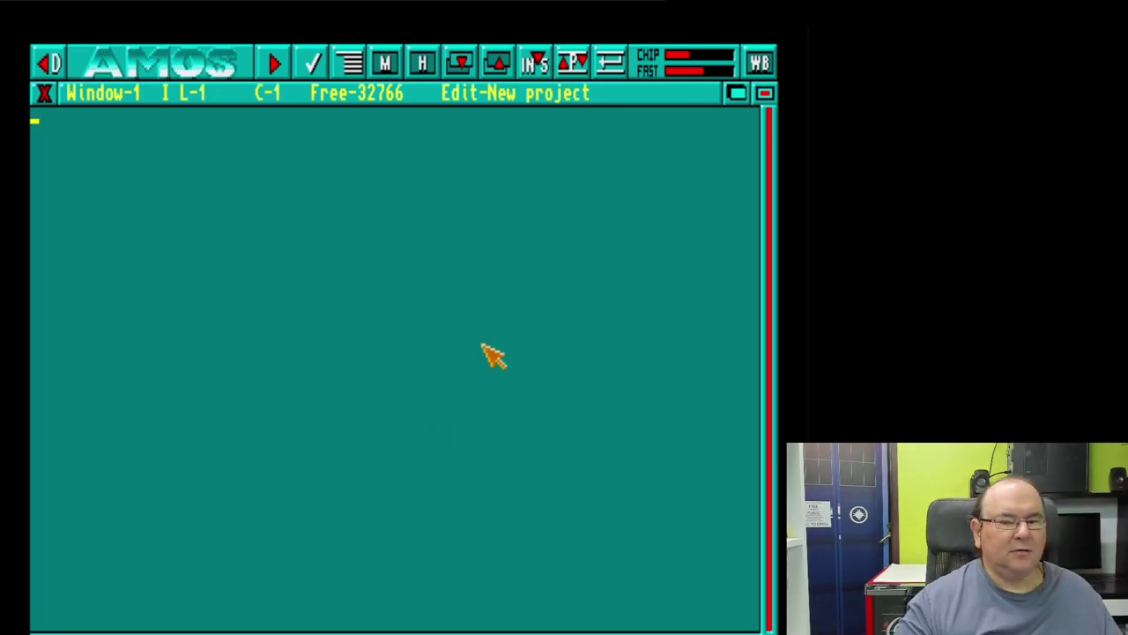
{"action": "right_click", "coordinate": [485, 78]}
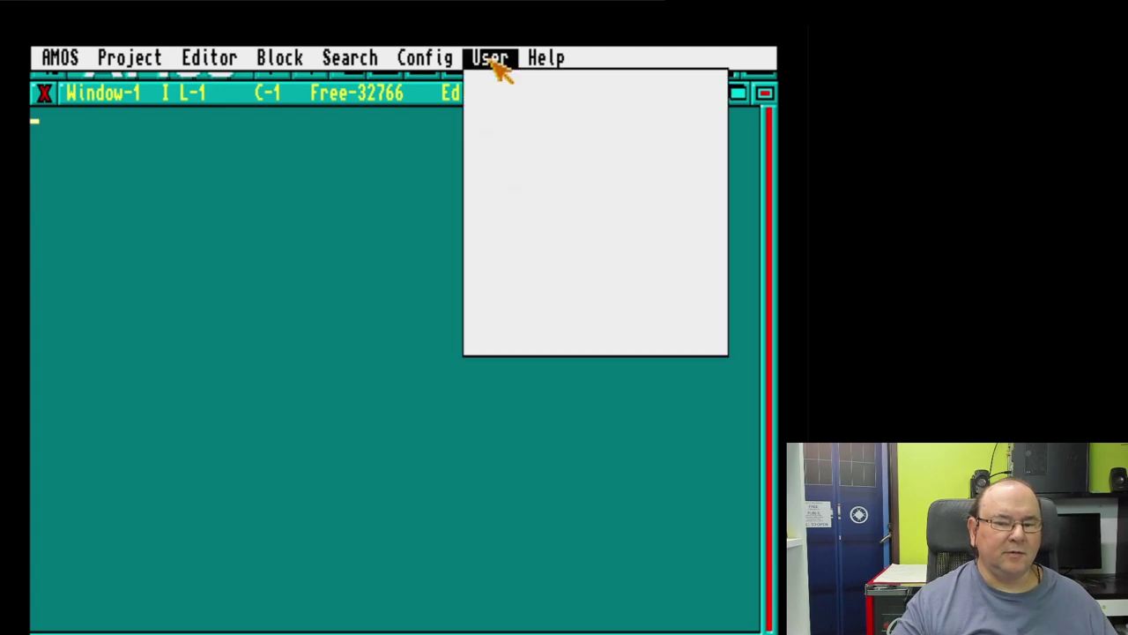